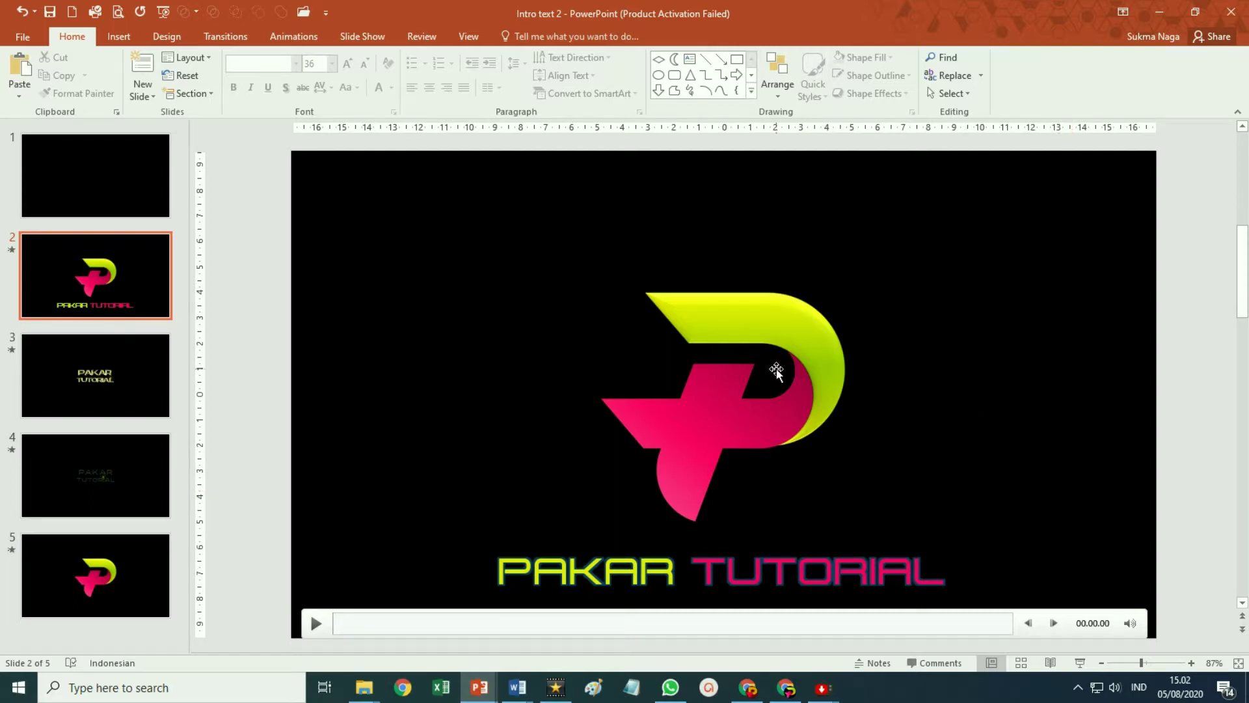
# Play the finished intro's background video on slide 1, then run the slideshow from slide 2.
pyautogui.click(128, 186)
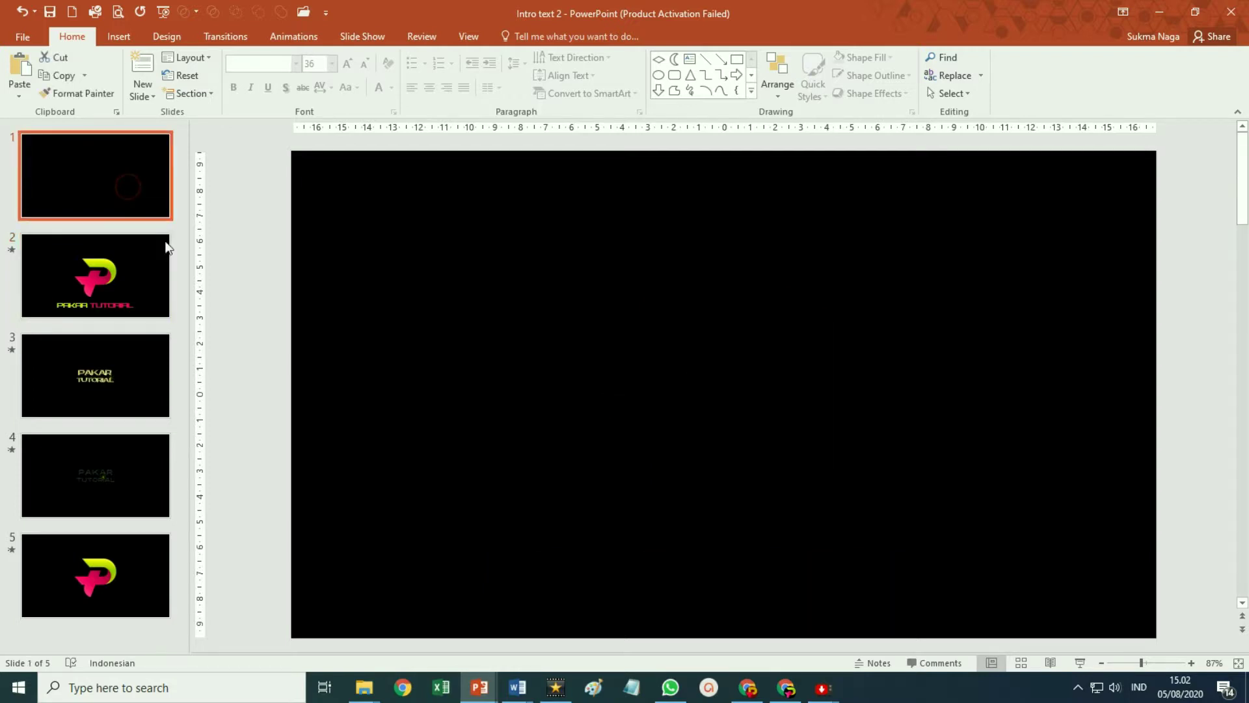
pyautogui.click(316, 624)
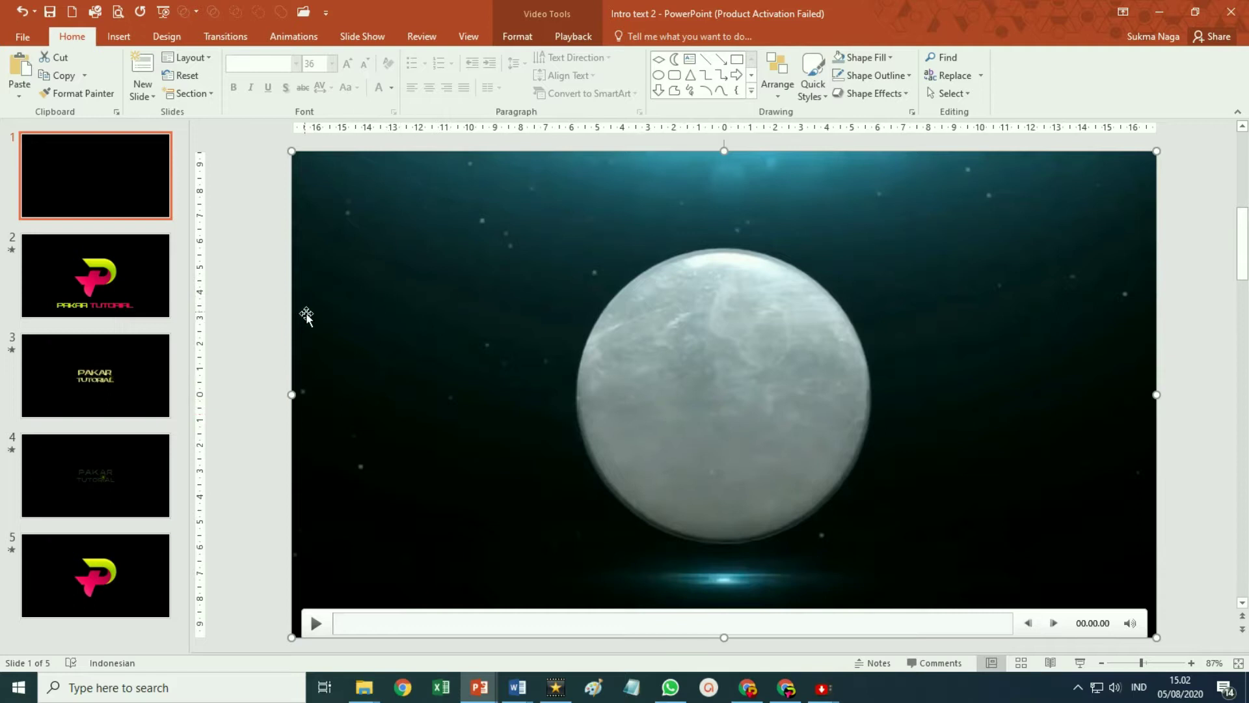
pyautogui.click(140, 291)
pyautogui.click(1080, 662)
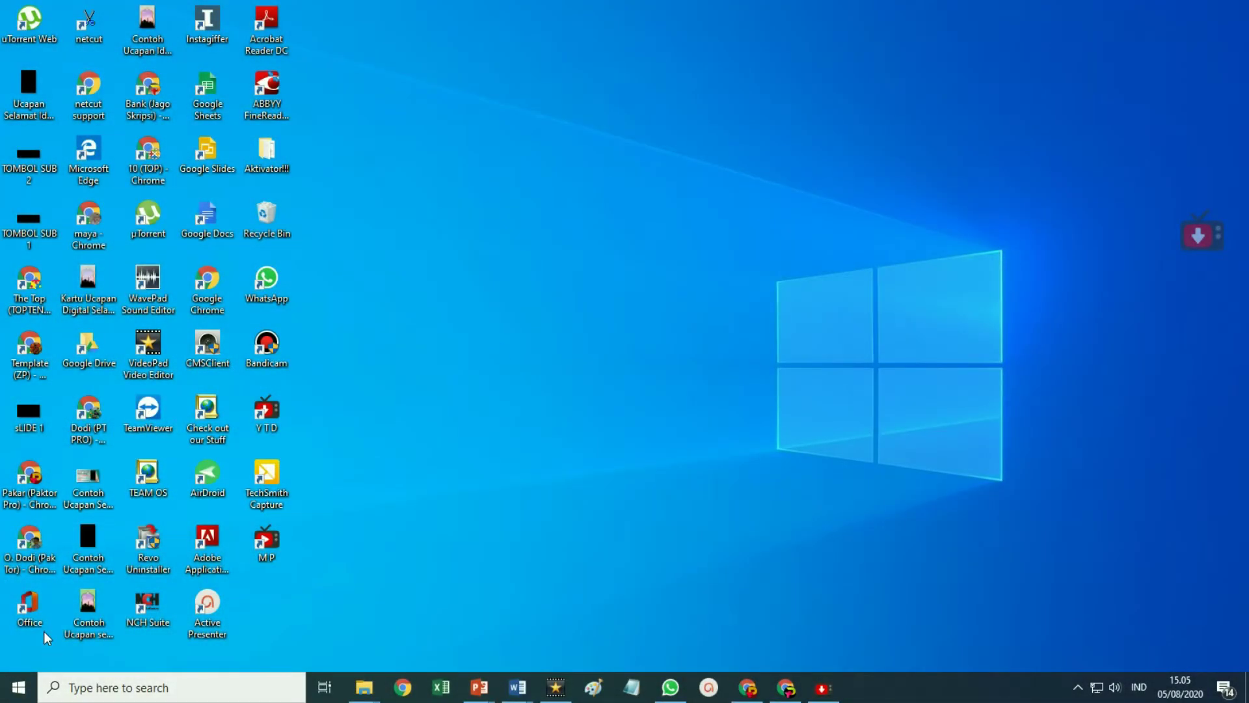
# Launch PowerPoint 2016 from the Start menu and create the blank presentation Presentation7.
pyautogui.click(18, 688)
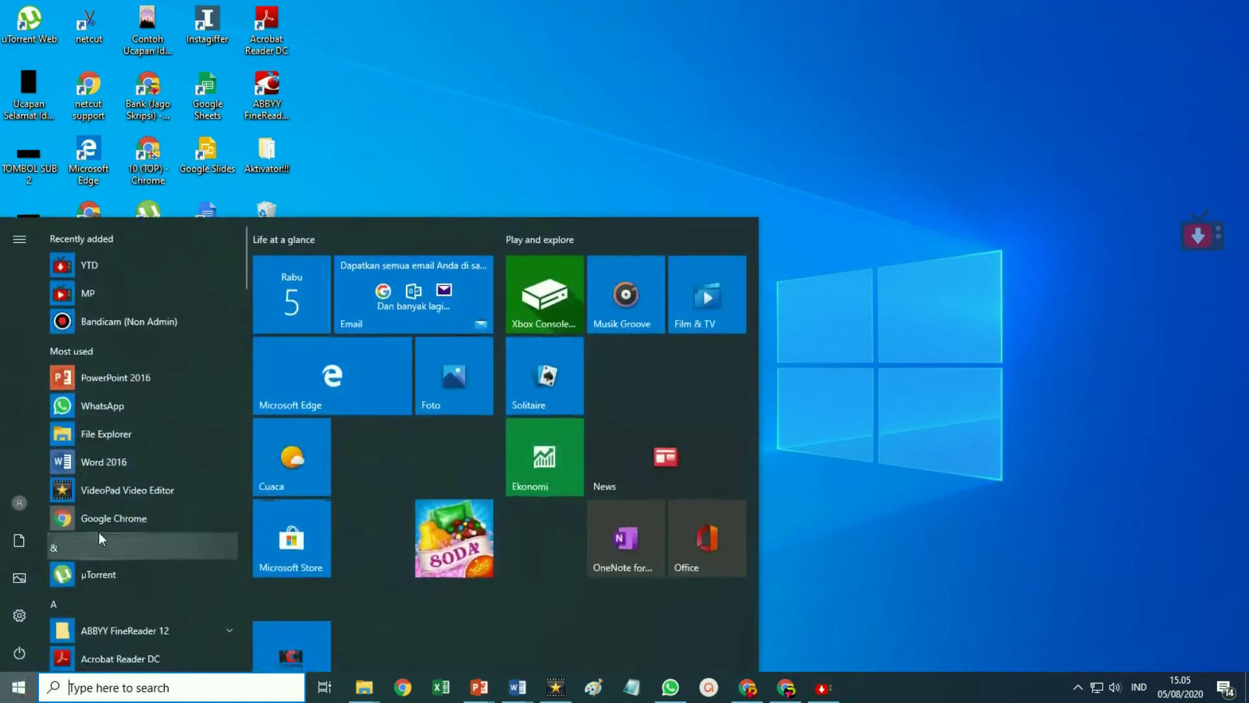
pyautogui.click(150, 377)
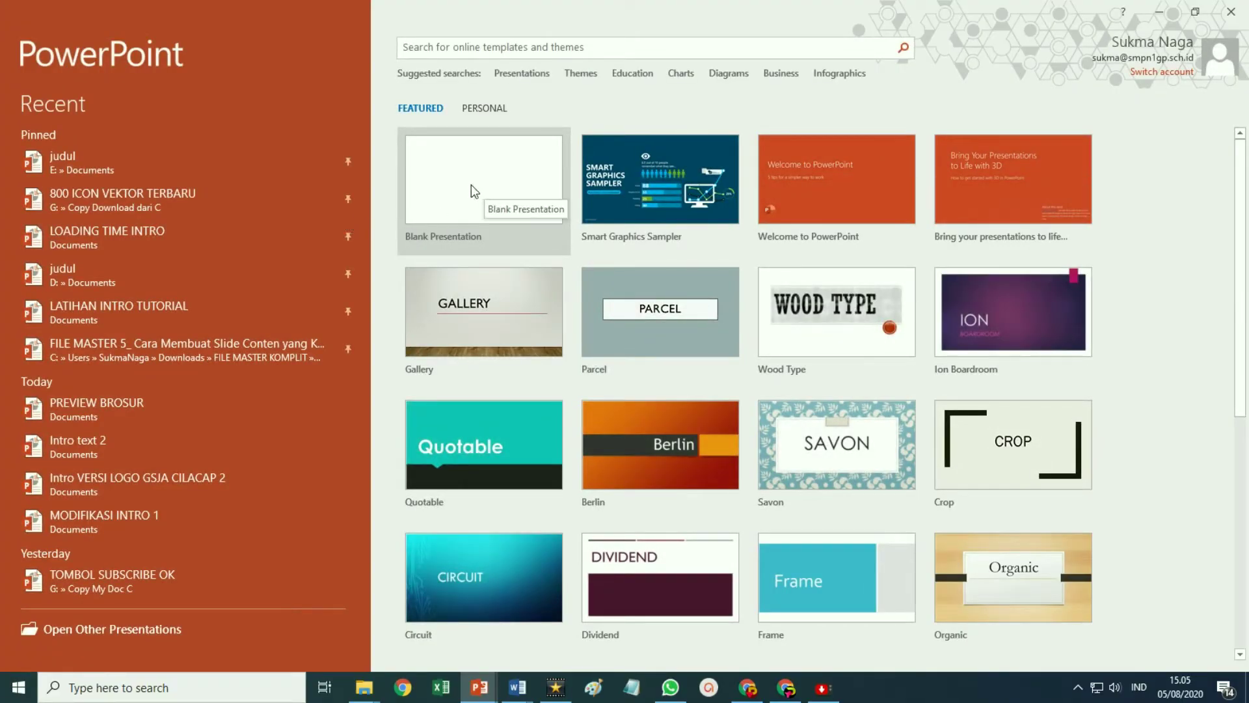
pyautogui.click(473, 190)
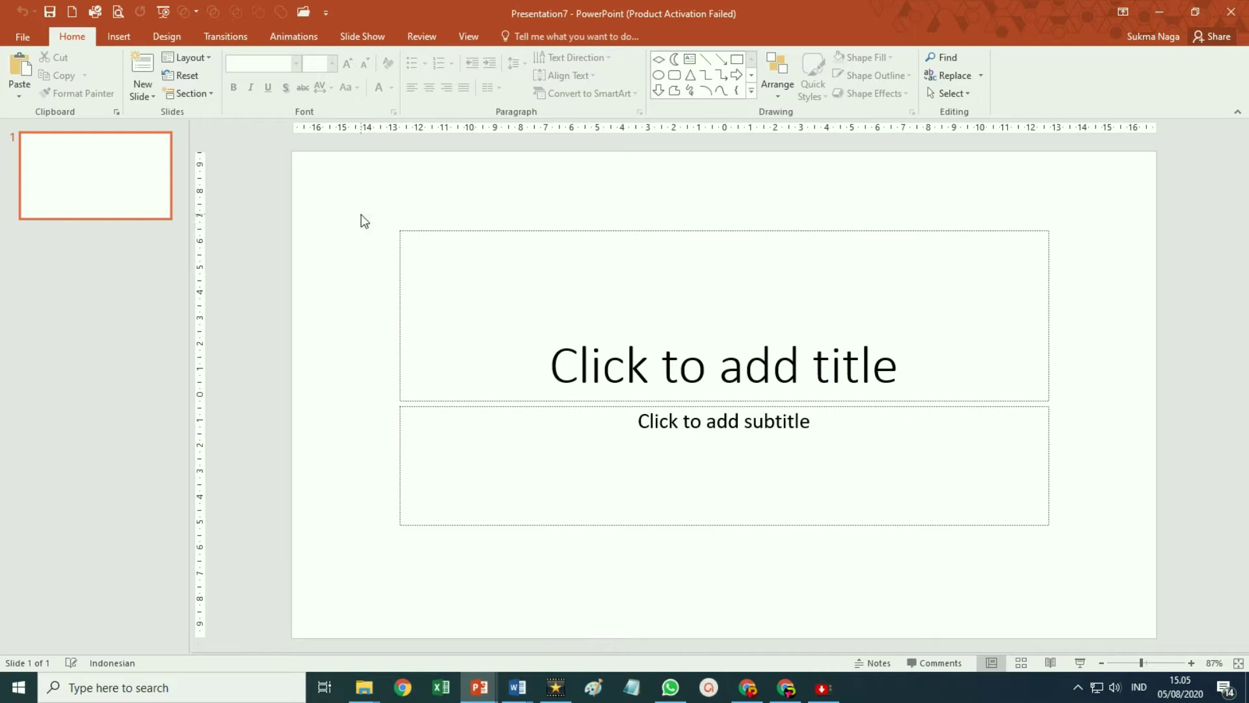
# Select both the title and subtitle placeholders on slide 1 and delete them.
pyautogui.moveTo(361, 214); pyautogui.dragTo(1079, 319)
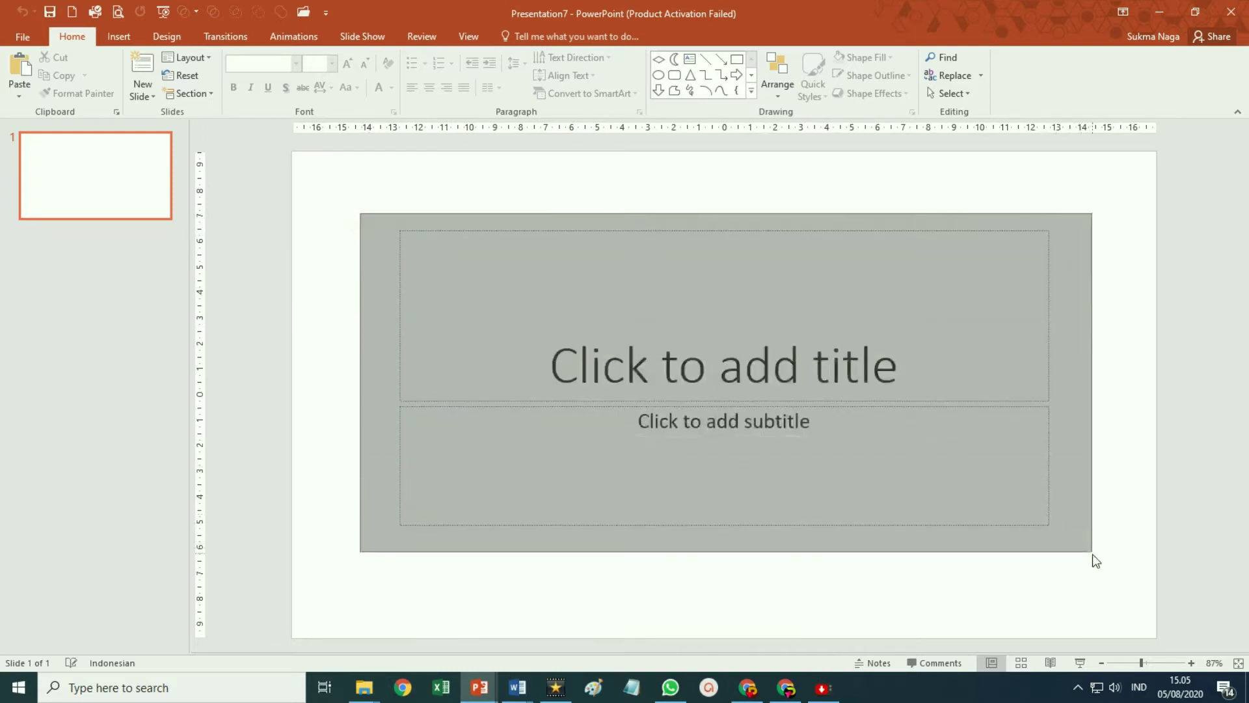
pyautogui.moveTo(1082, 324); pyautogui.dragTo(1092, 553)
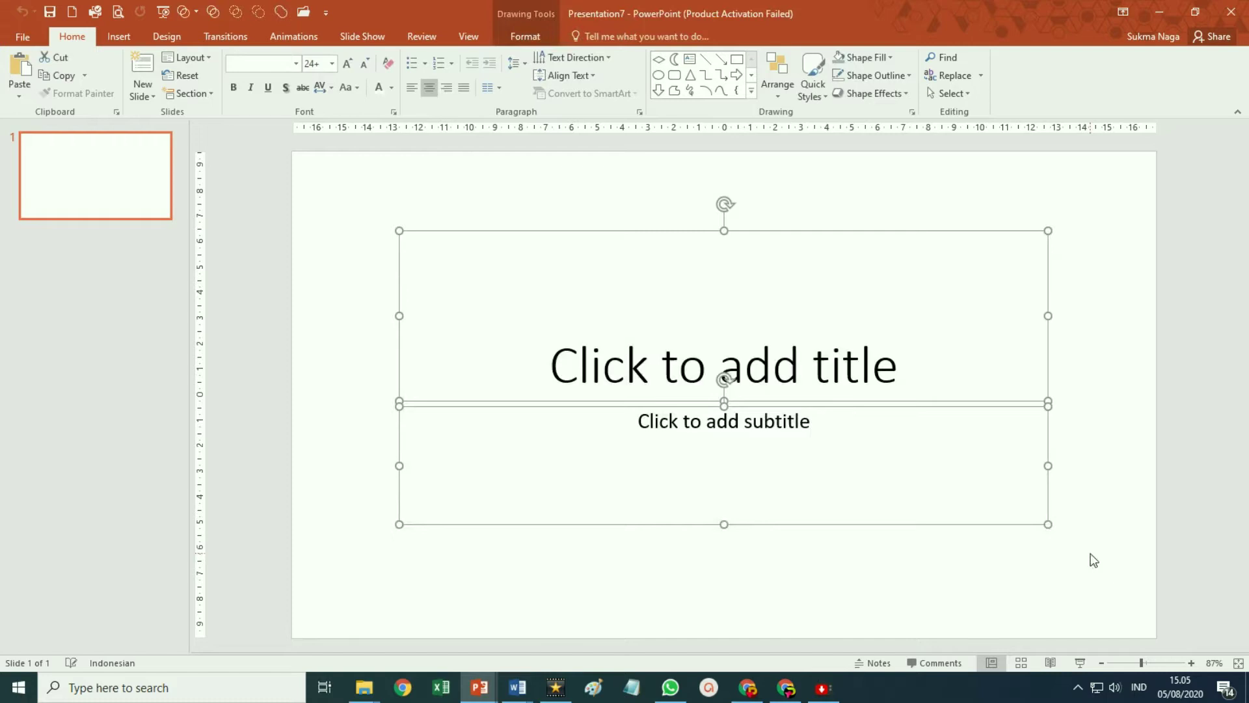
pyautogui.press('Delete')
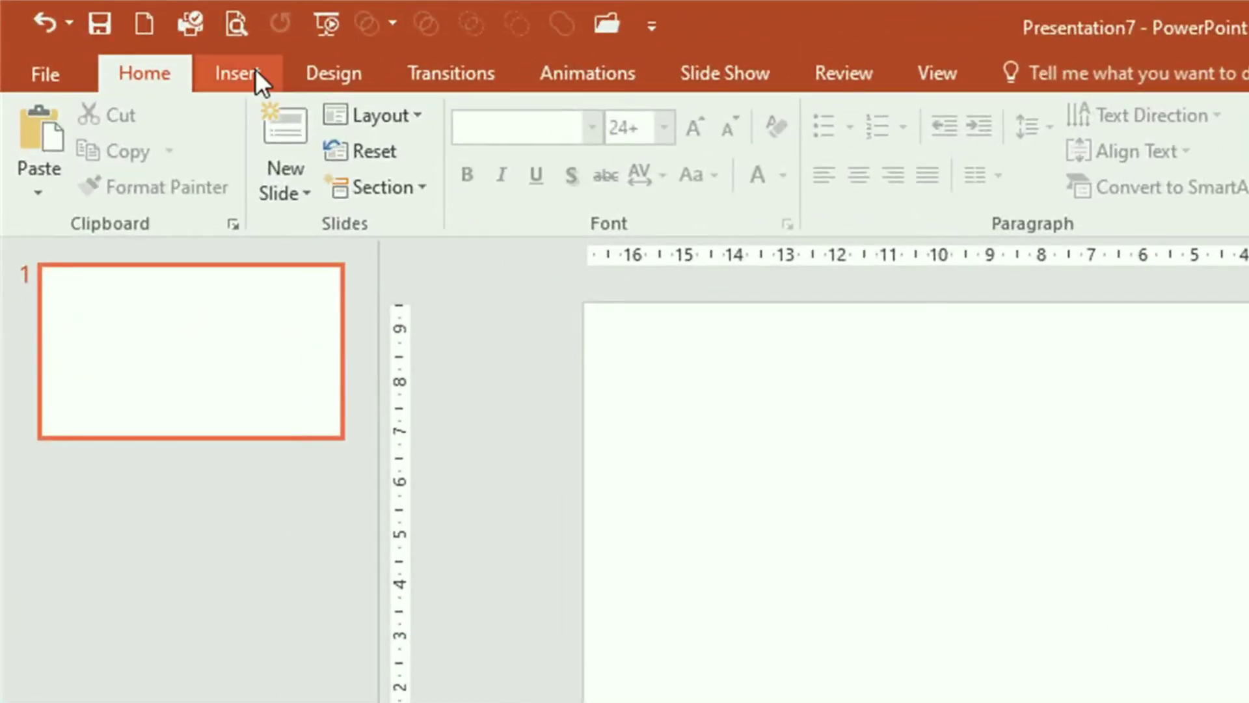
# Insert the BAHAN INTRO 3 video from this PC, filling the slide at 19.05 × 33.87 cm.
pyautogui.click(236, 67)
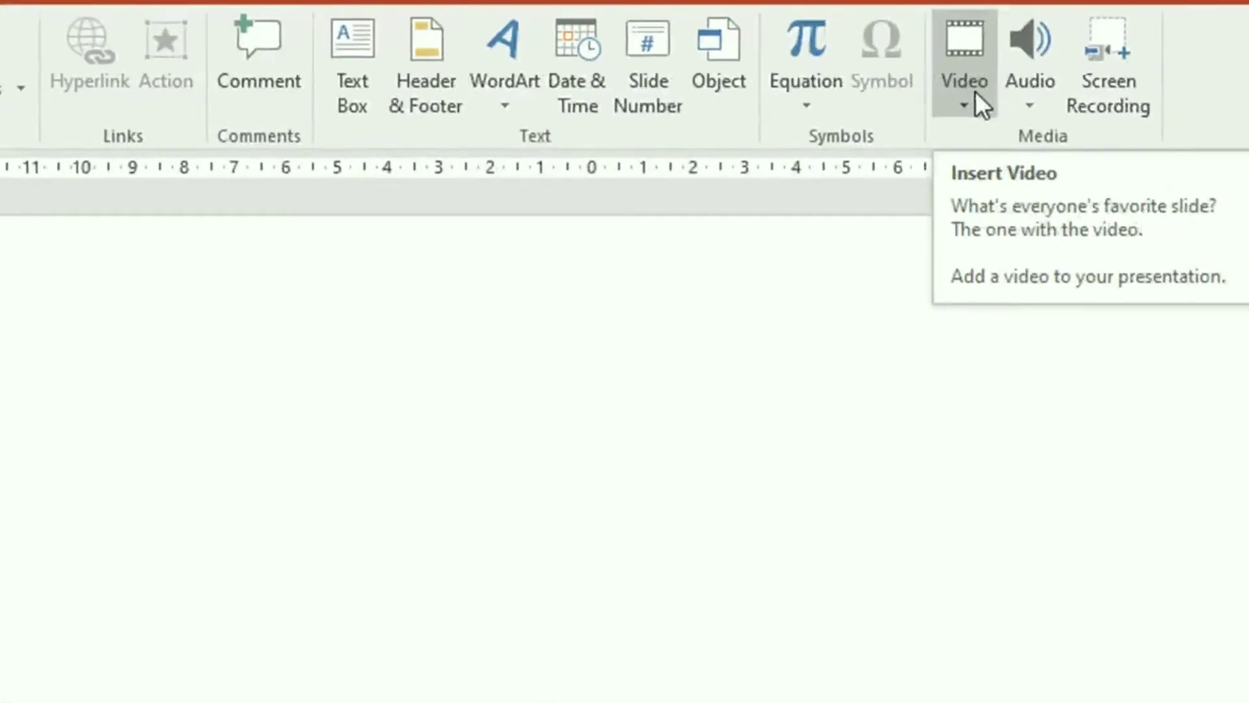
pyautogui.click(975, 93)
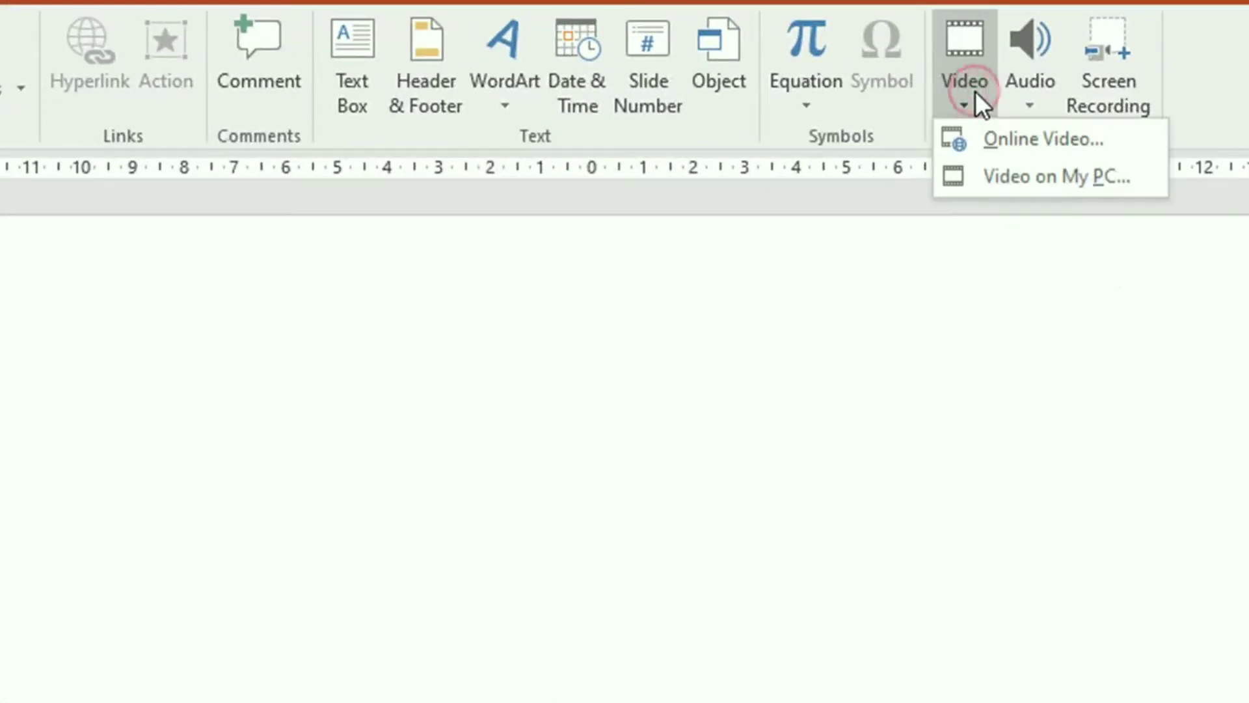
pyautogui.click(1025, 178)
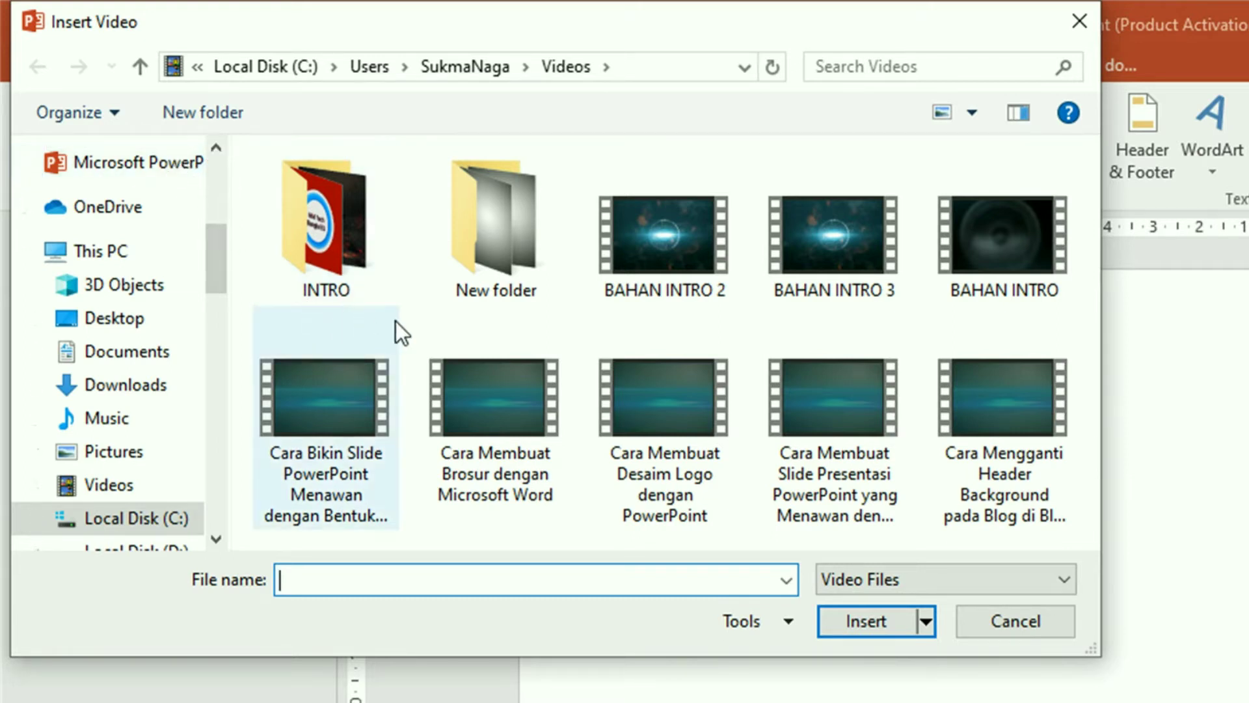
pyautogui.moveTo(834, 240)
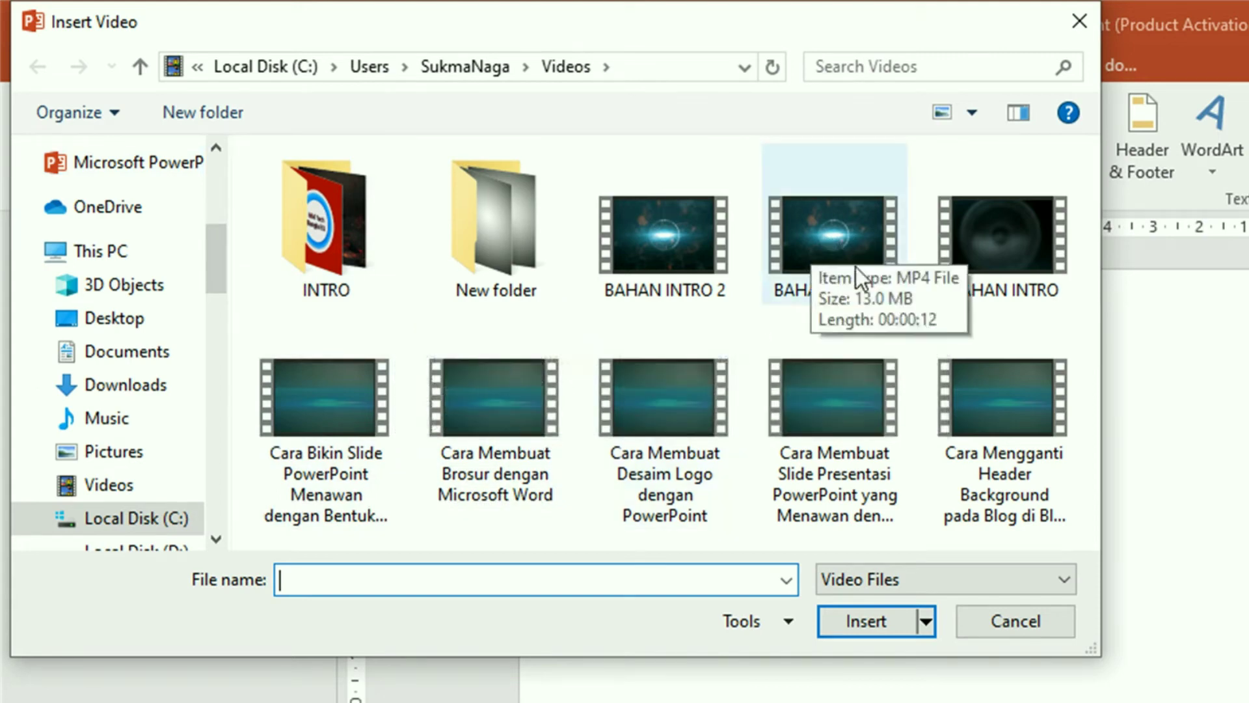
pyautogui.click(821, 236)
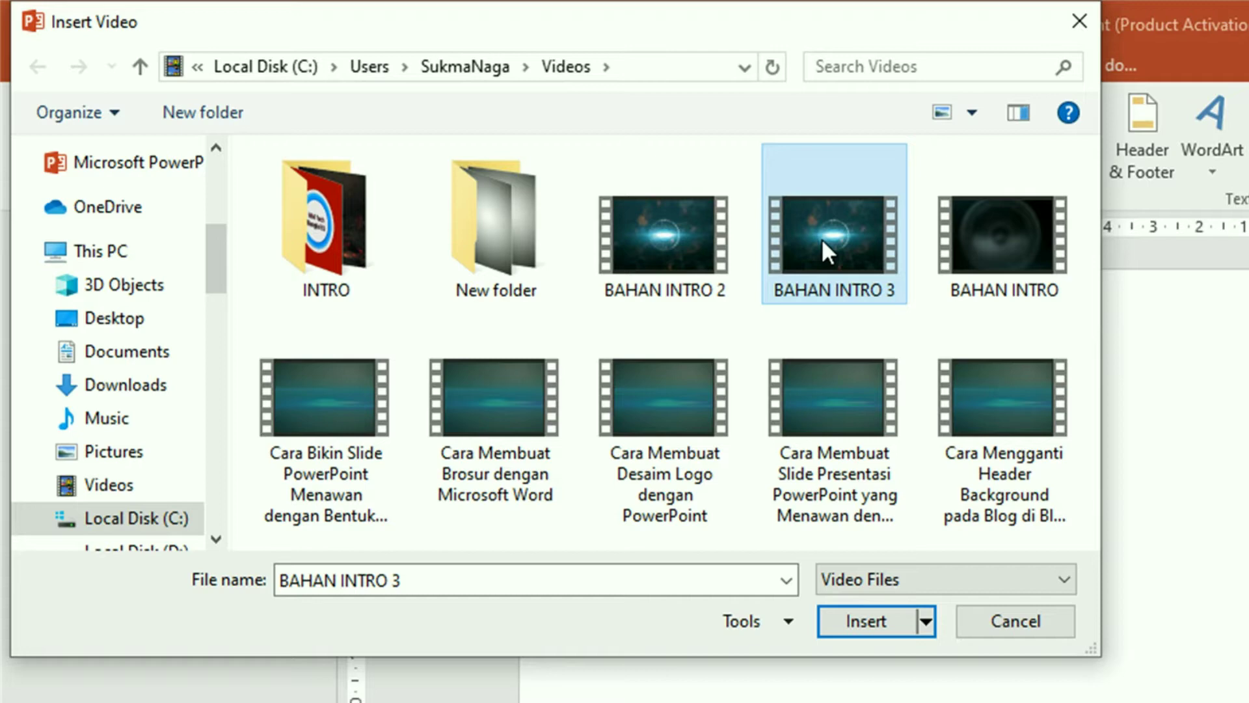
pyautogui.click(862, 623)
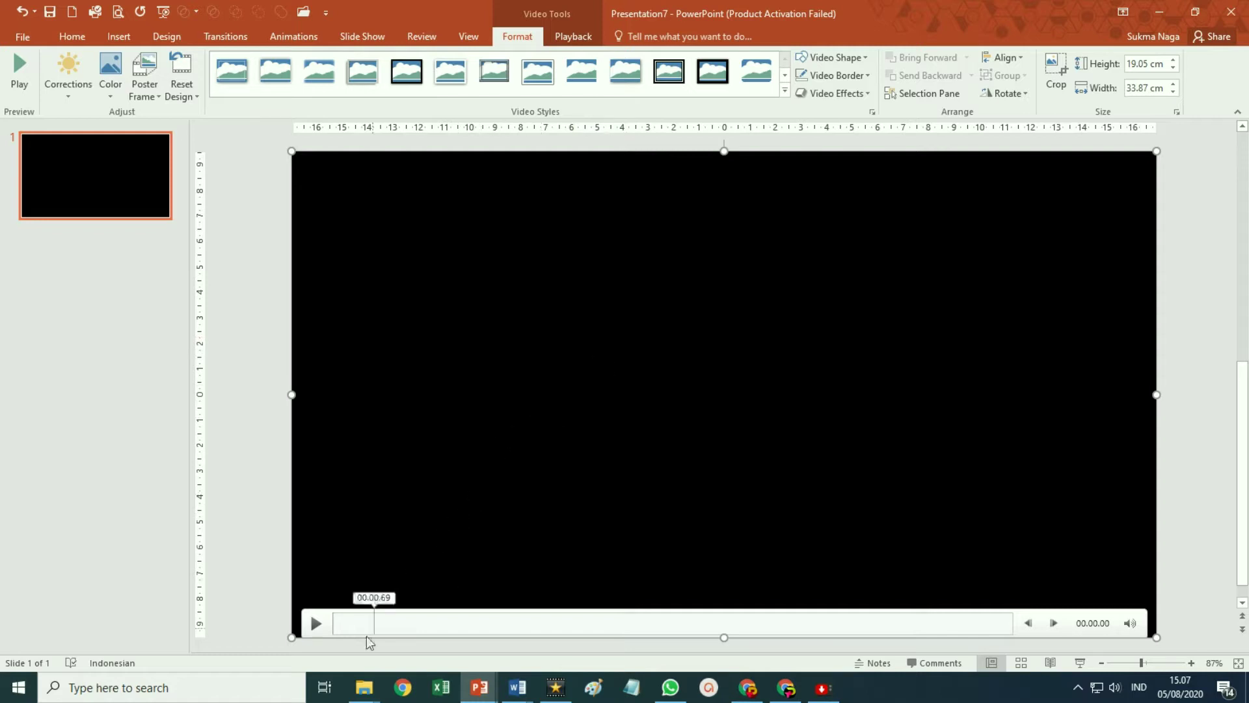
pyautogui.click(317, 625)
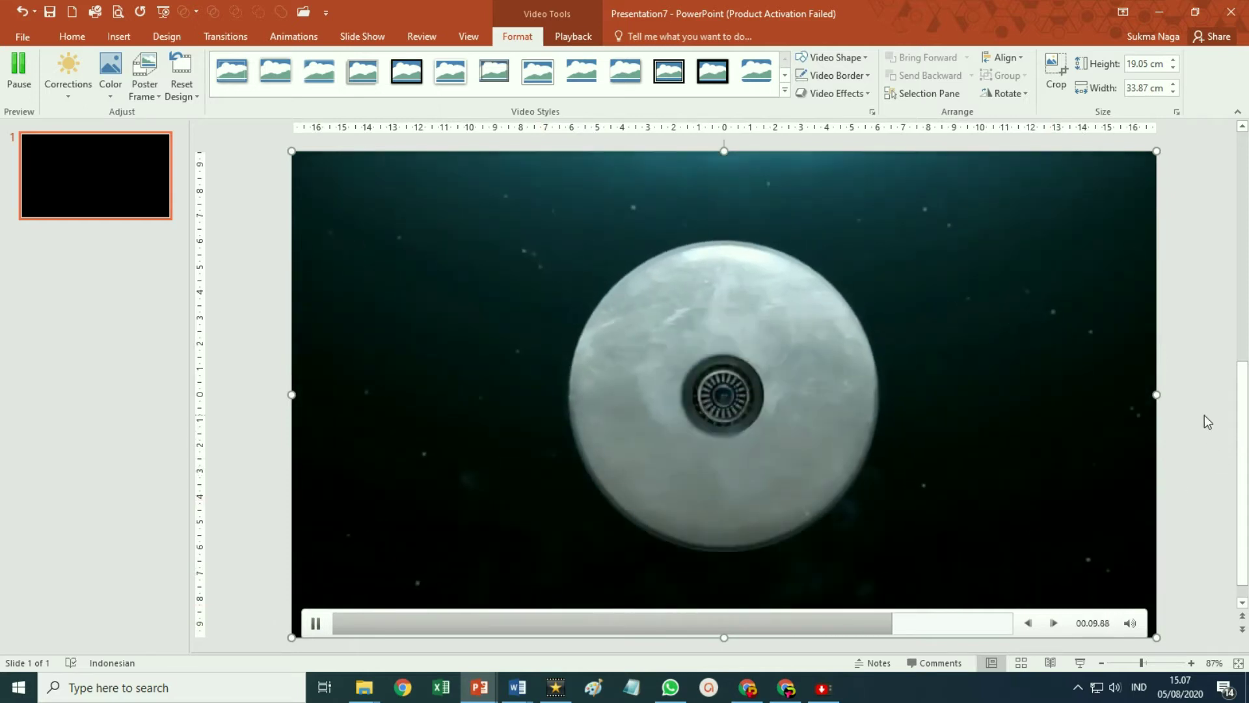
pyautogui.click(1204, 415)
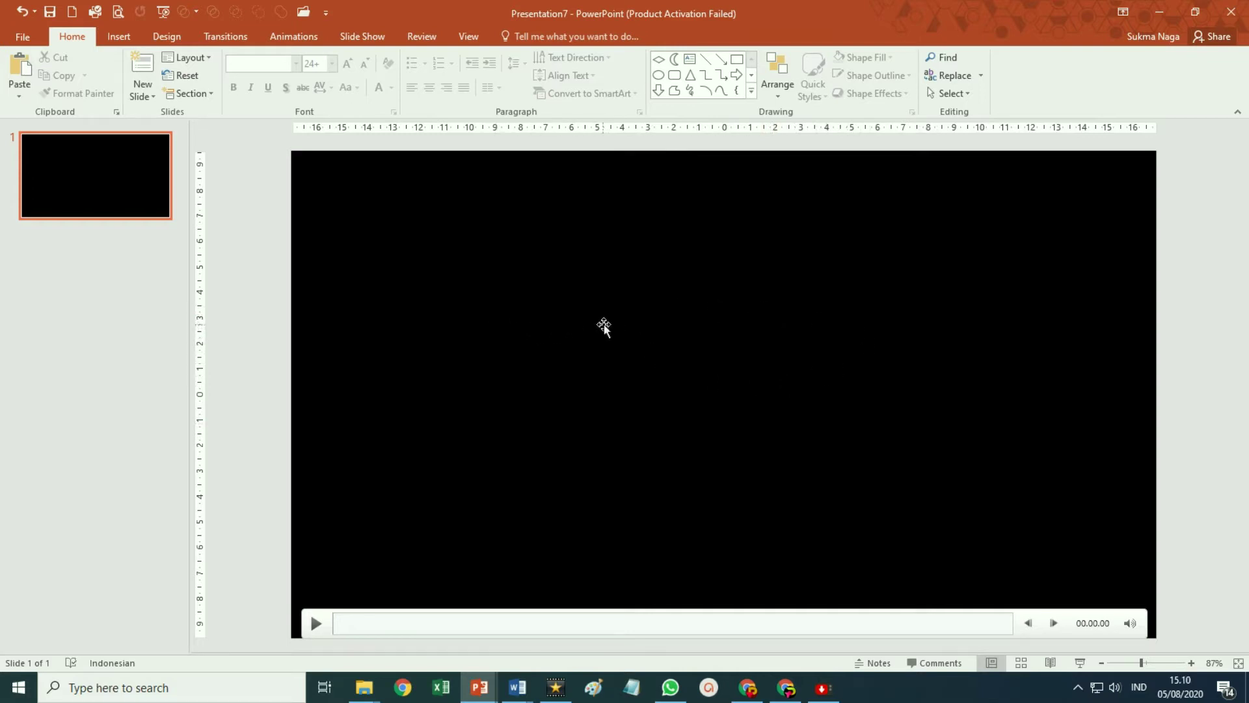
# Set the video's Start option to Automatically and enable Play Full Screen.
pyautogui.click(802, 309)
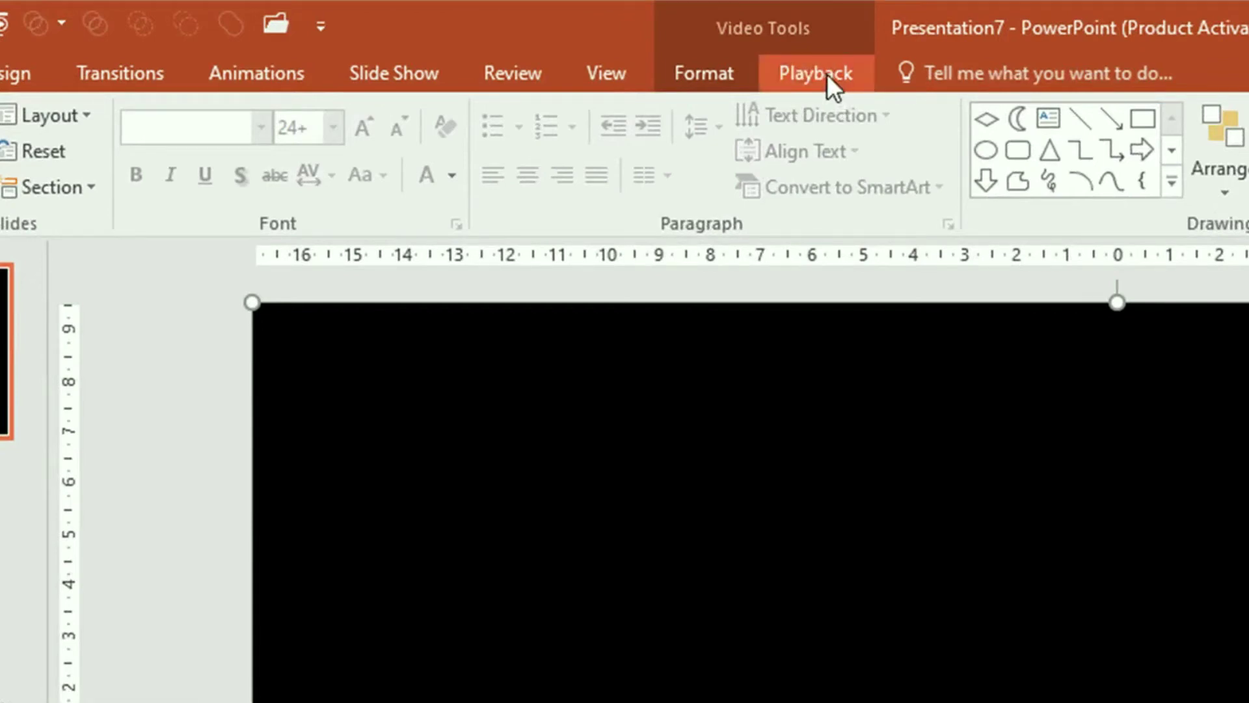
pyautogui.click(828, 77)
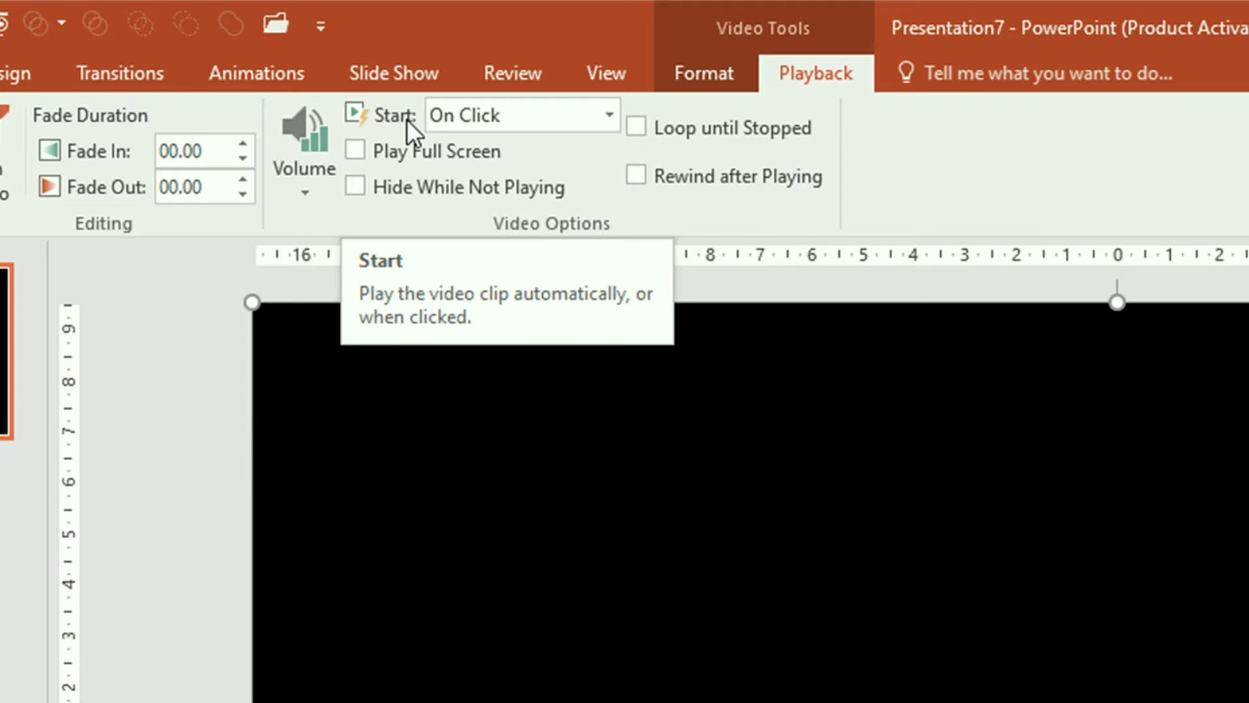
pyautogui.click(605, 117)
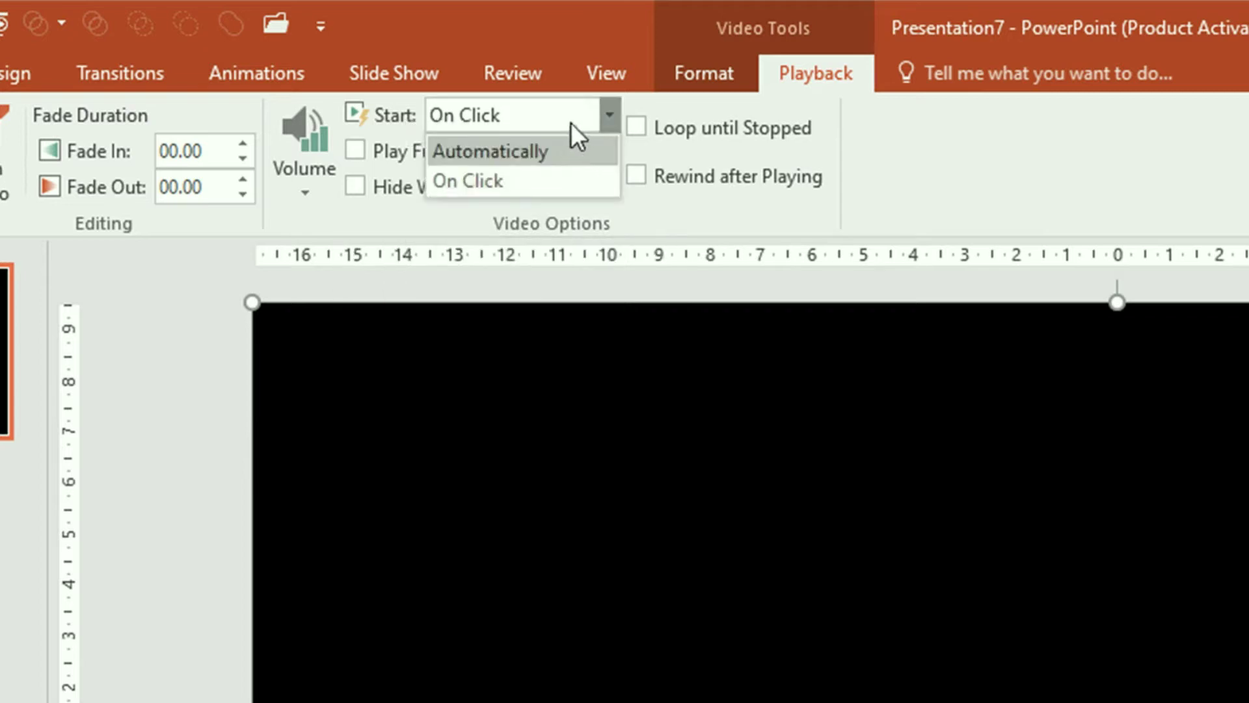
pyautogui.click(543, 151)
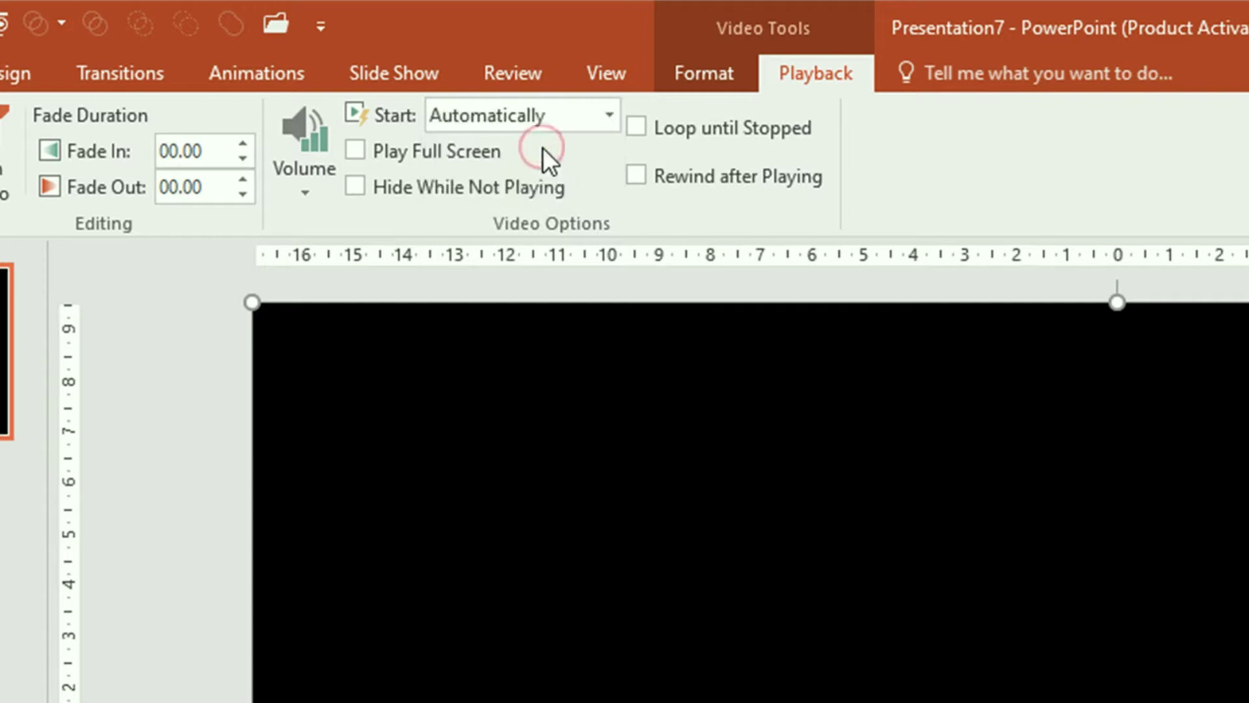
pyautogui.click(354, 150)
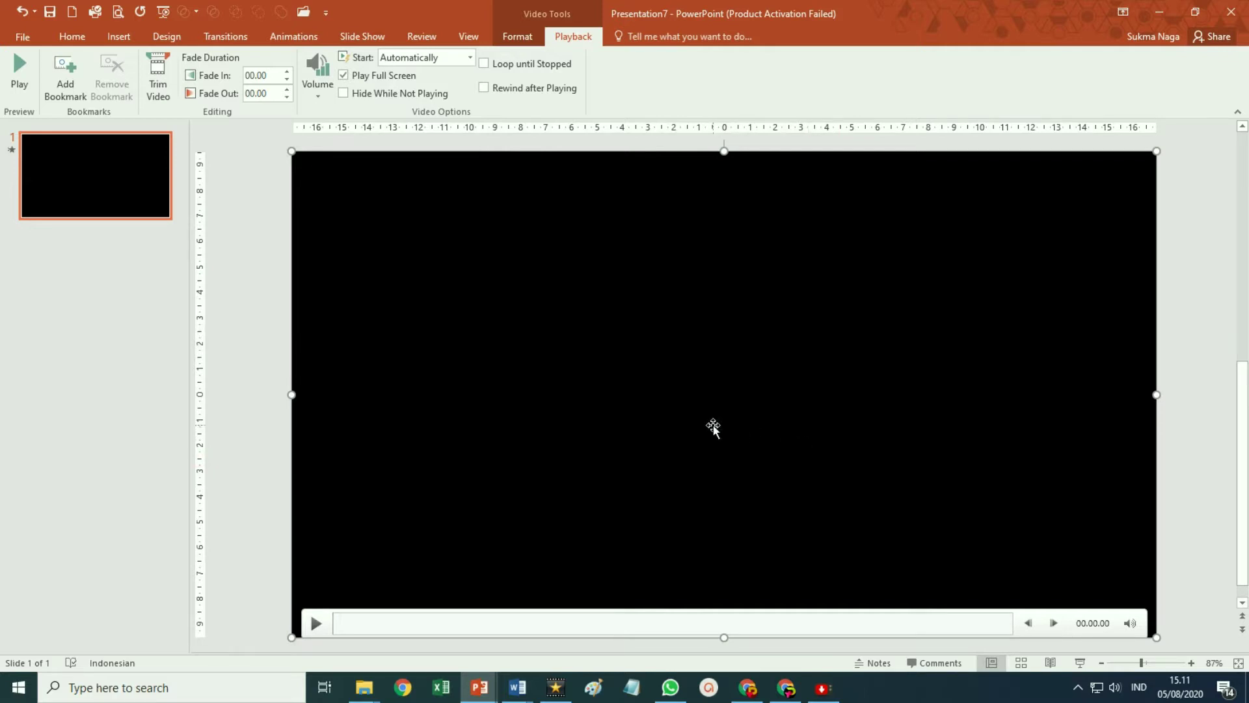
# Copy the LOGO BARU picture from the File Explorer Pictures folder.
pyautogui.click(363, 690)
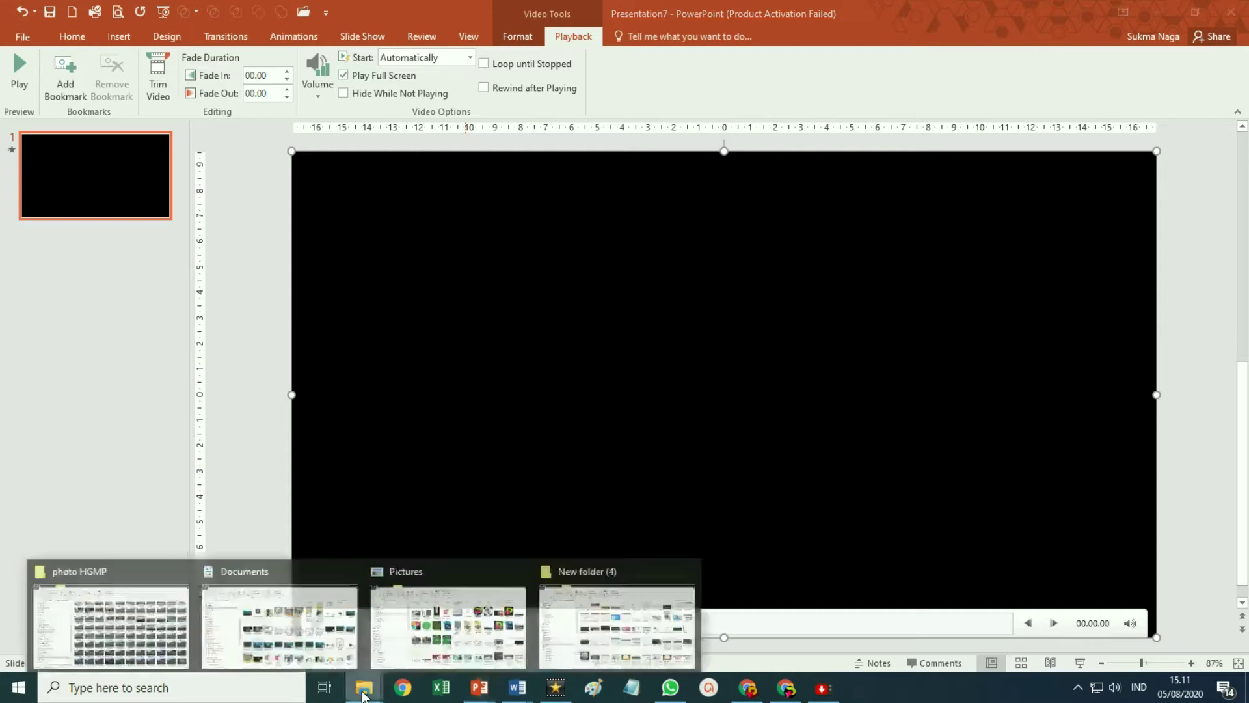
pyautogui.click(455, 644)
pyautogui.click(892, 273)
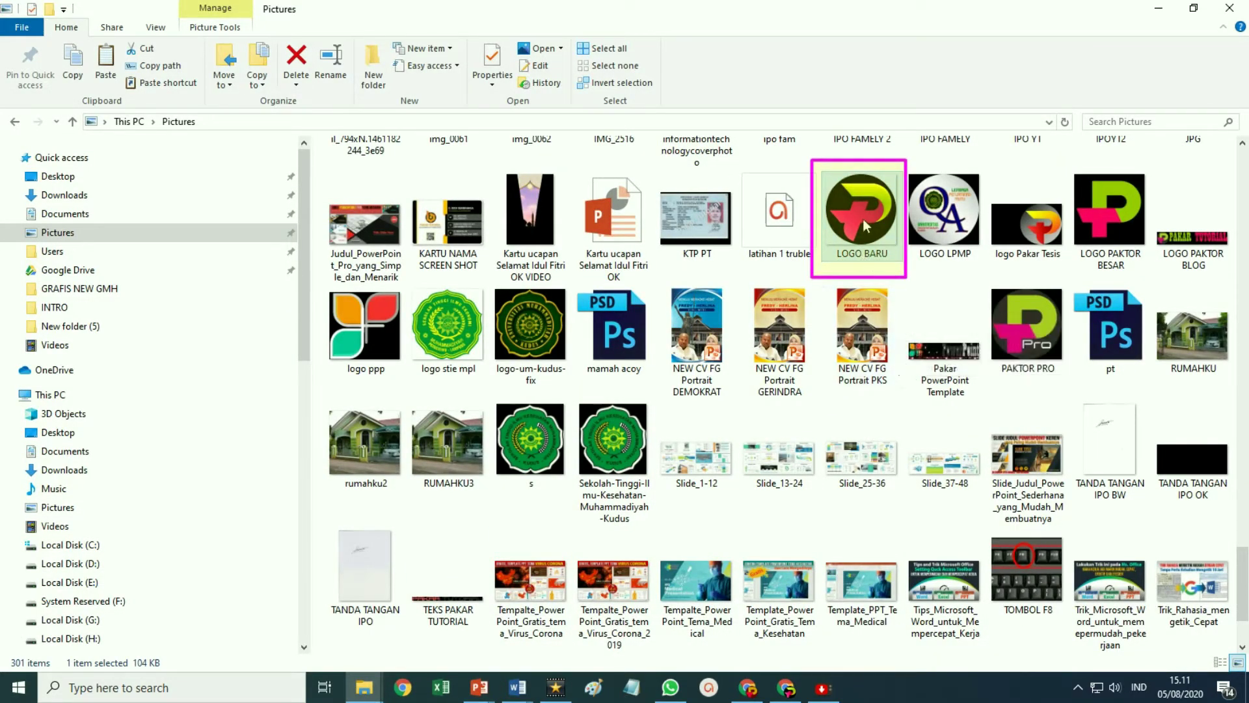
pyautogui.moveTo(855, 207)
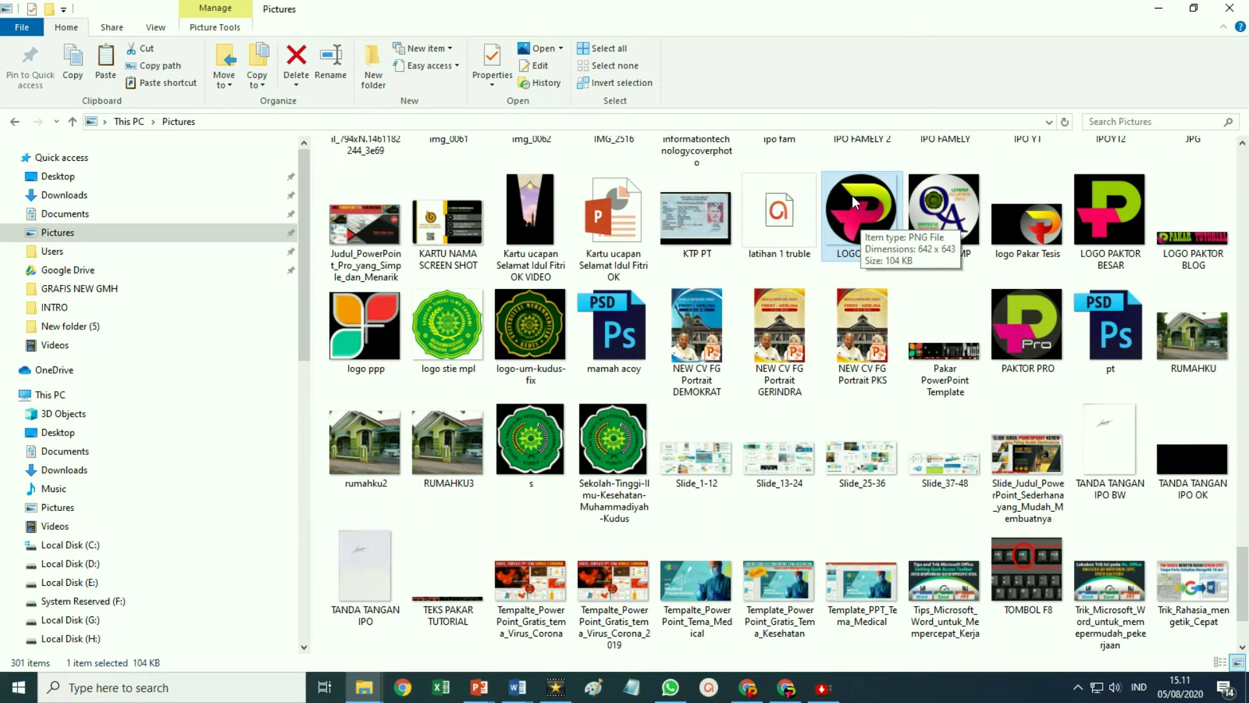
pyautogui.rightClick(853, 200)
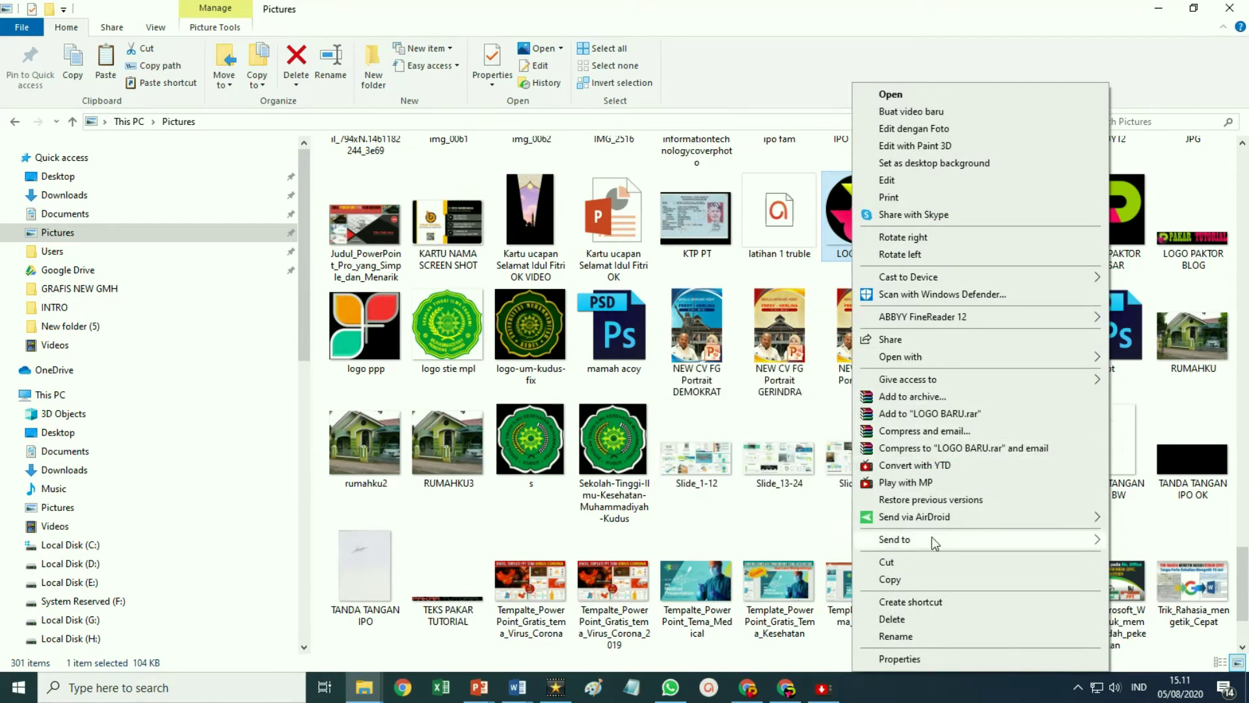
pyautogui.click(912, 578)
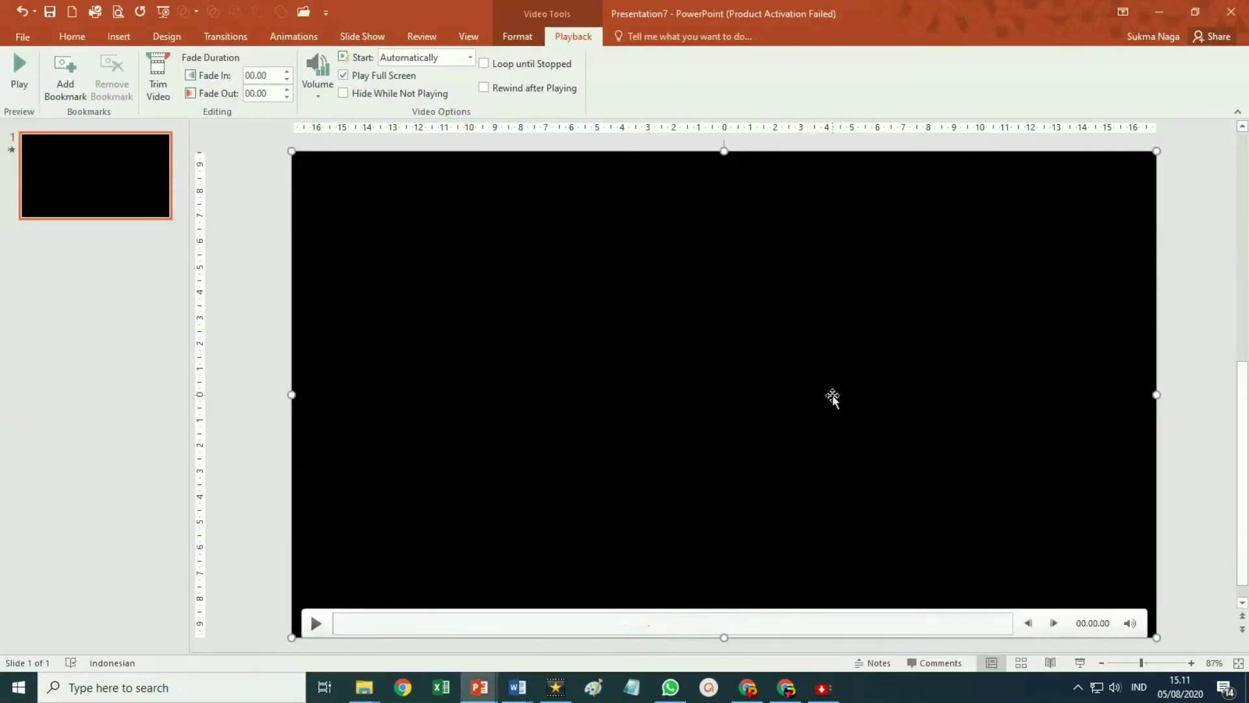
# Paste the copied LOGO BARU P logo onto the slide over the video.
pyautogui.click(72, 38)
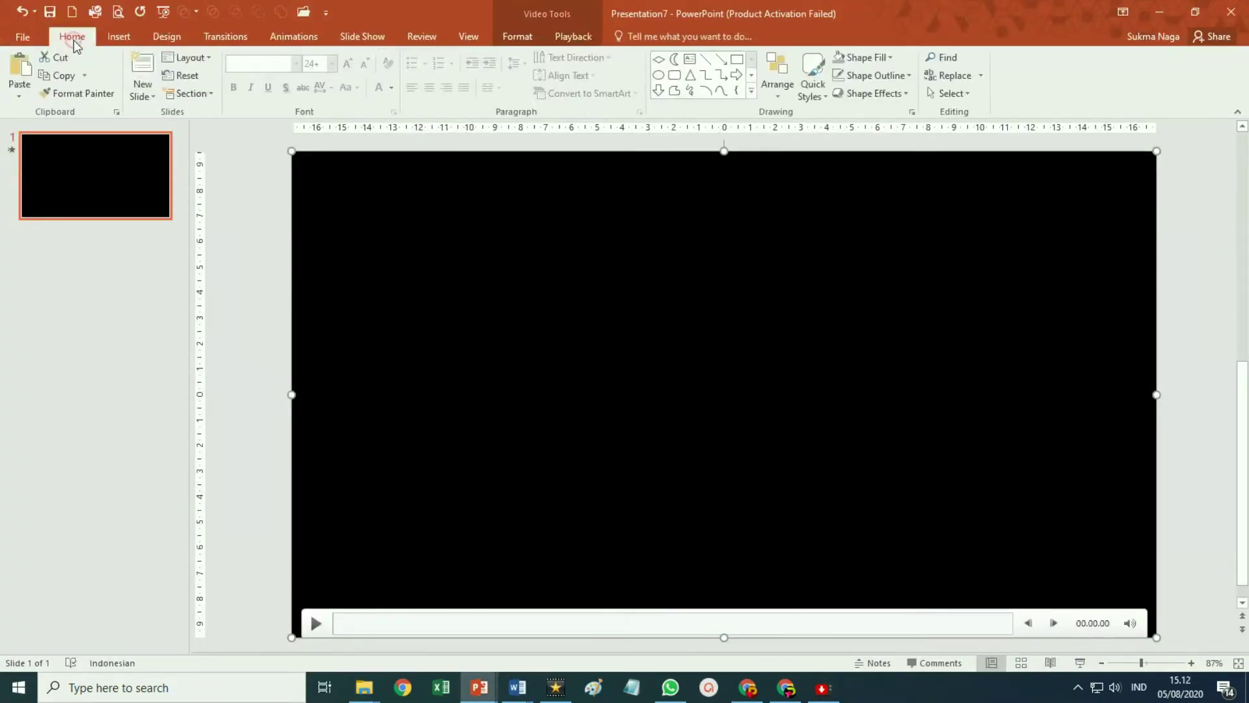
pyautogui.click(19, 76)
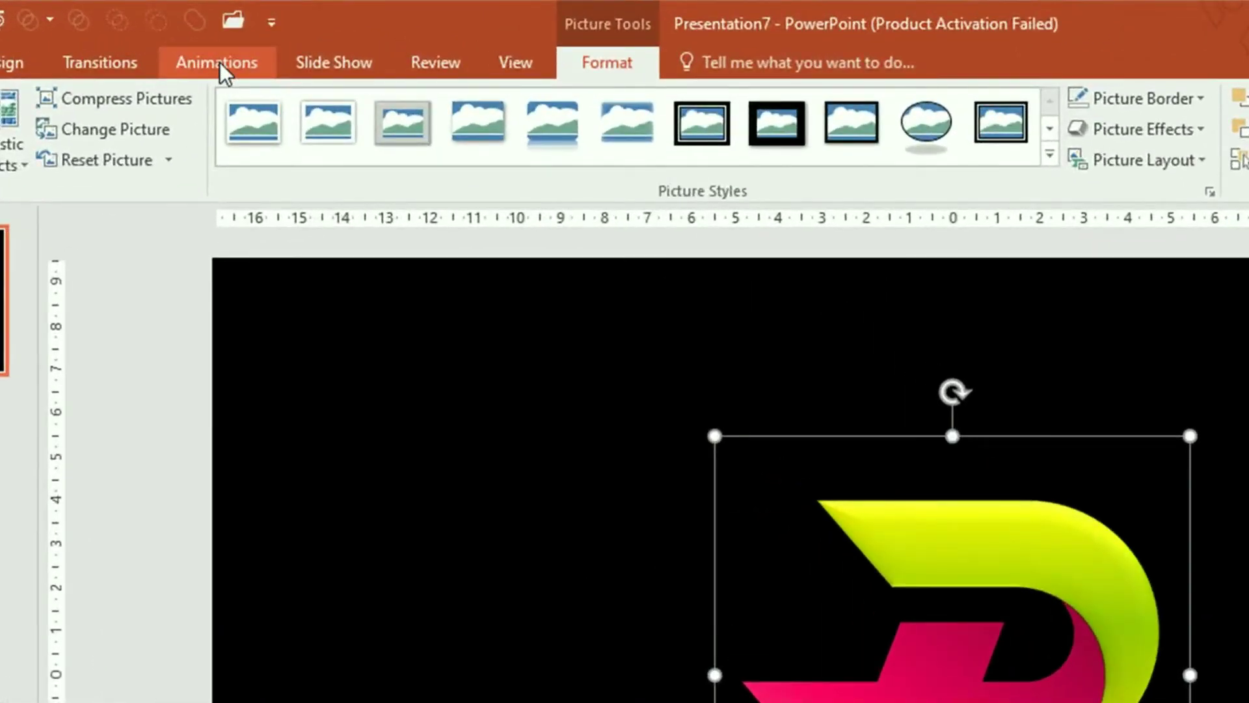
# Give the P logo a Circle Shape entrance animation with direction In, then show the Animation Pane.
pyautogui.click(222, 70)
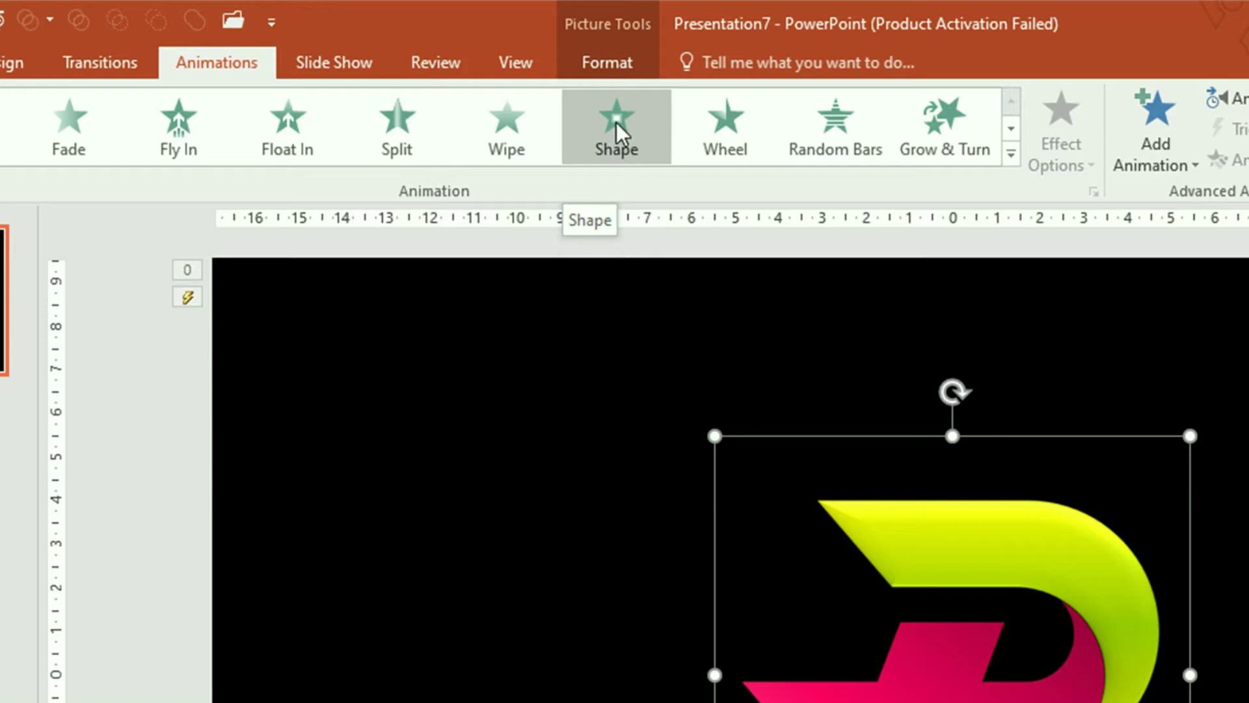
pyautogui.click(616, 123)
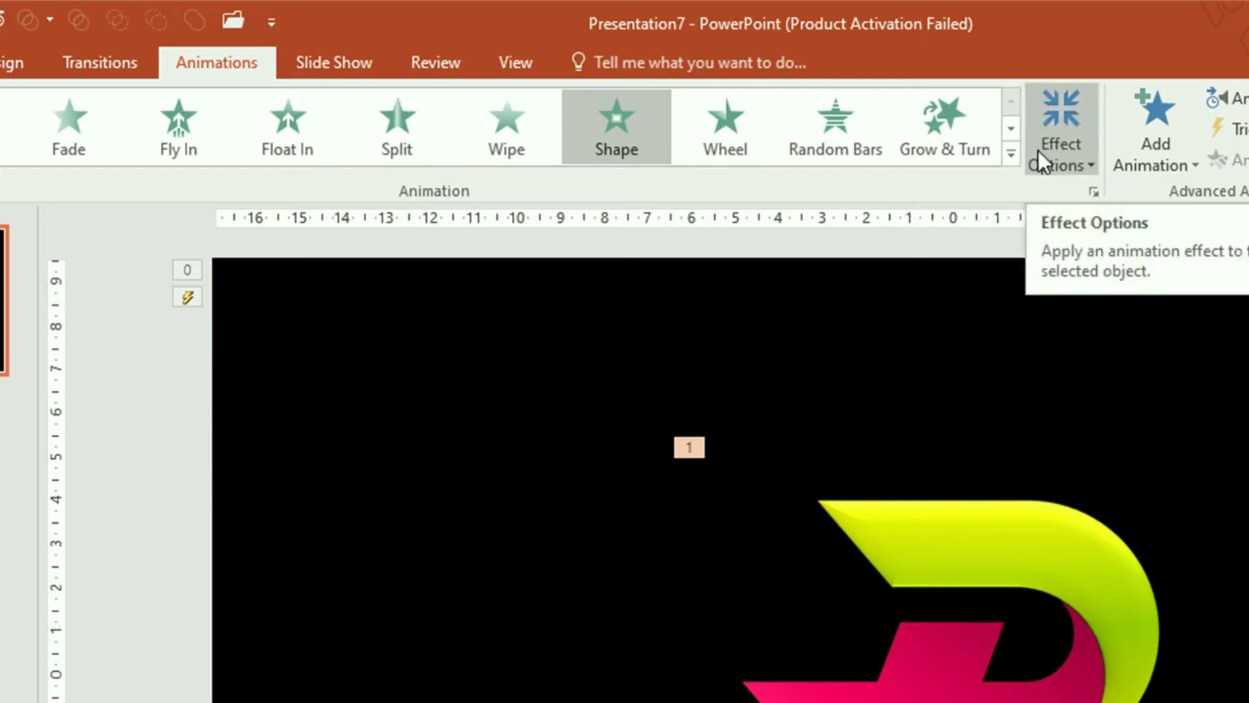
pyautogui.click(1062, 153)
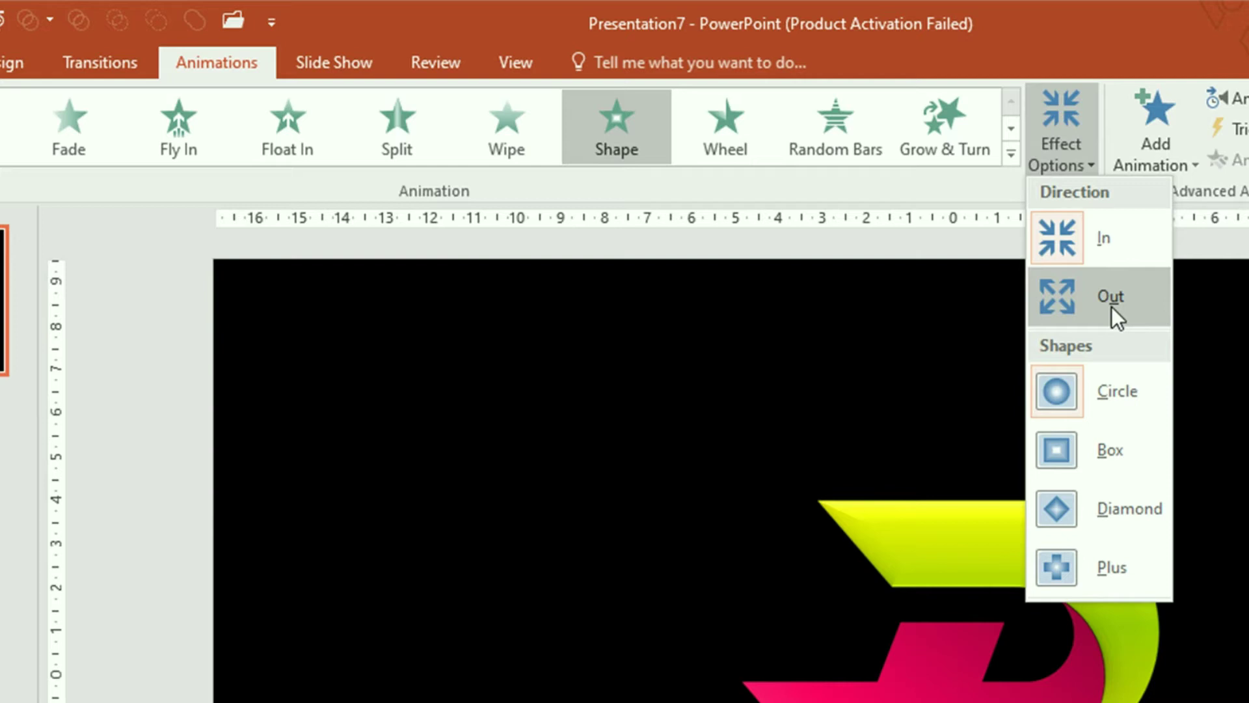
pyautogui.click(1108, 247)
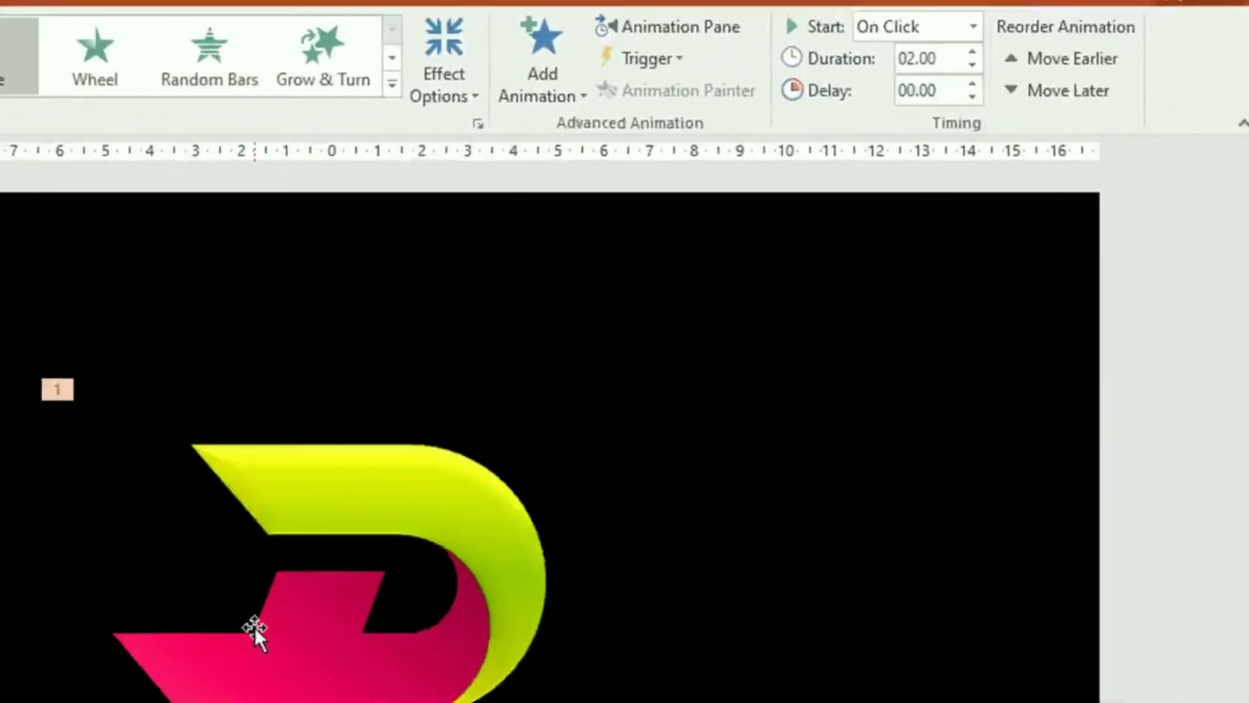
pyautogui.click(647, 21)
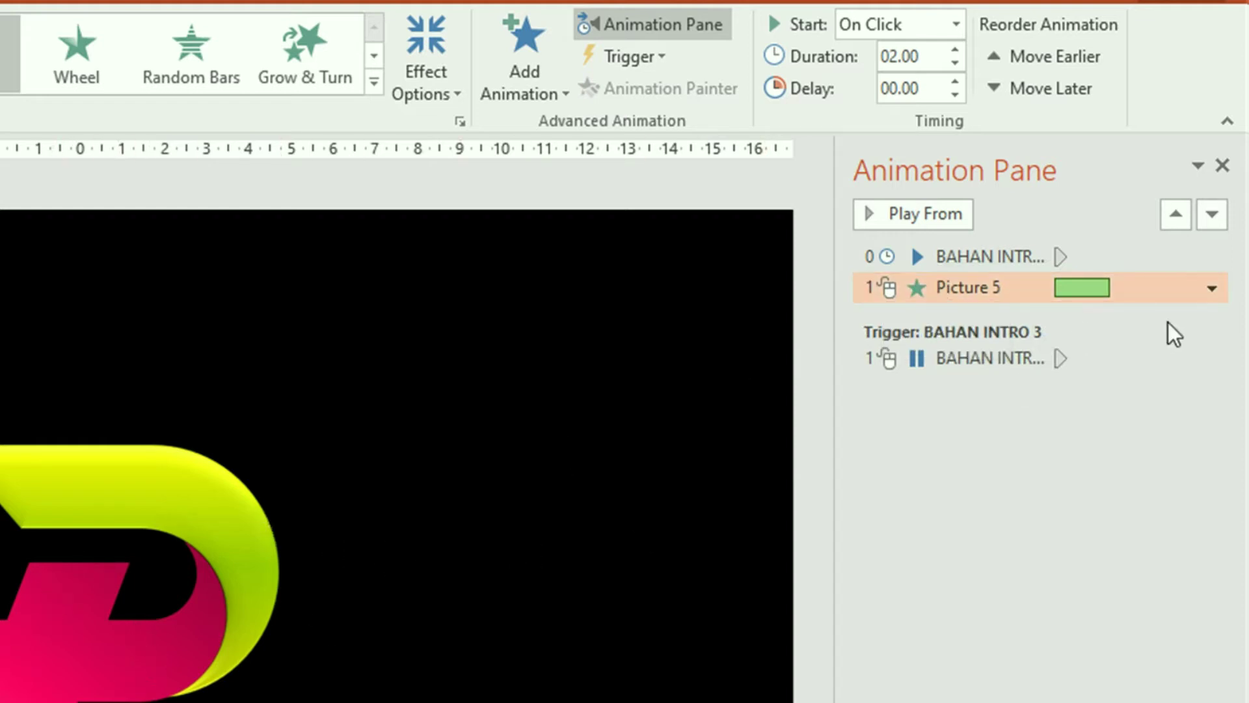
pyautogui.click(1211, 290)
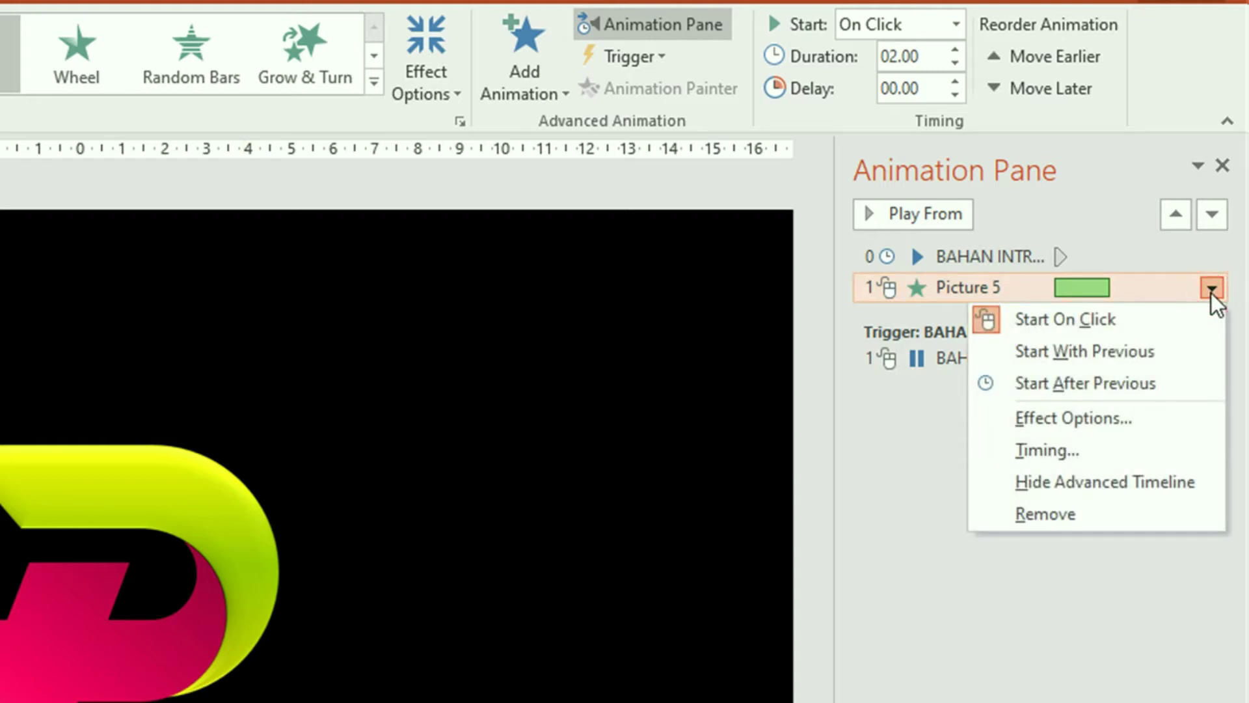
pyautogui.click(1132, 415)
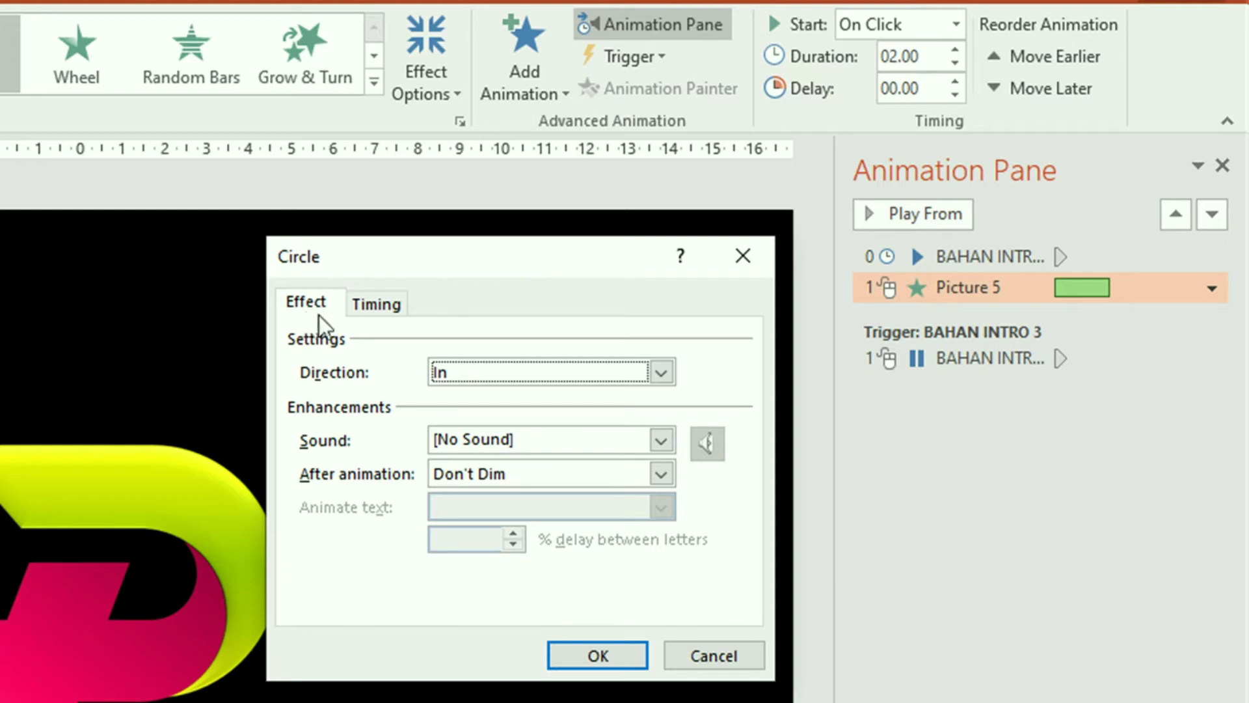
pyautogui.click(372, 304)
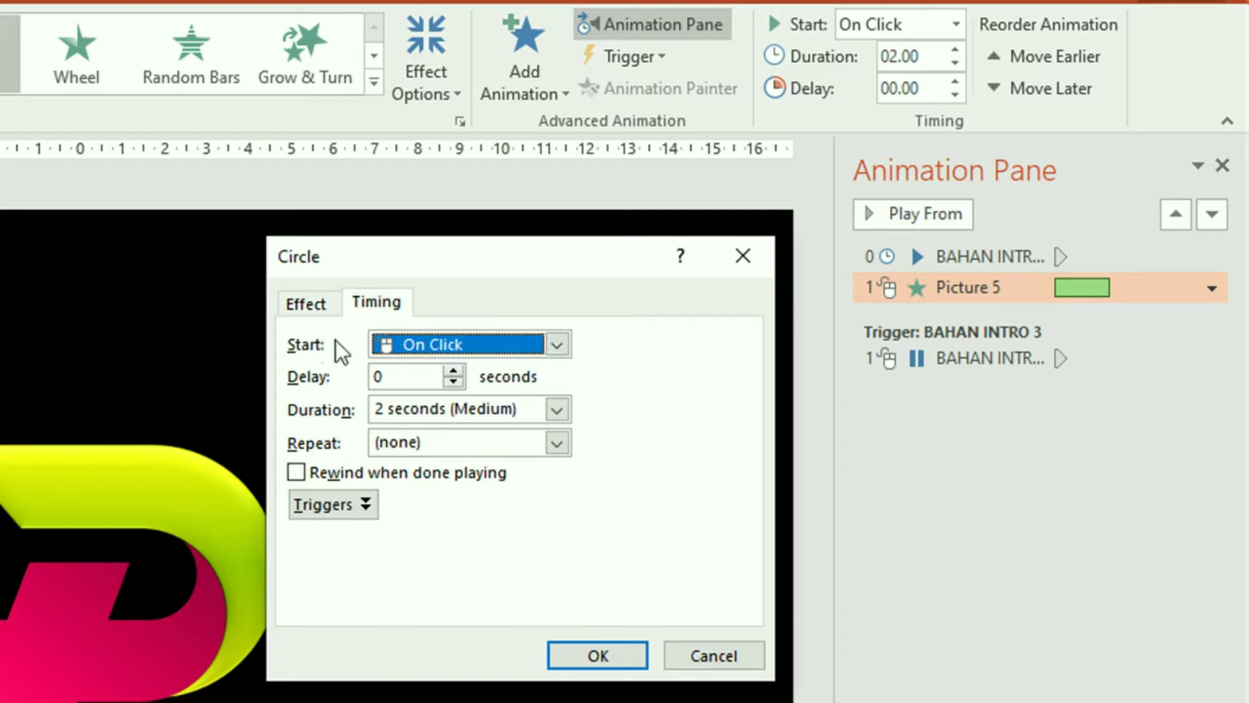
pyautogui.click(556, 346)
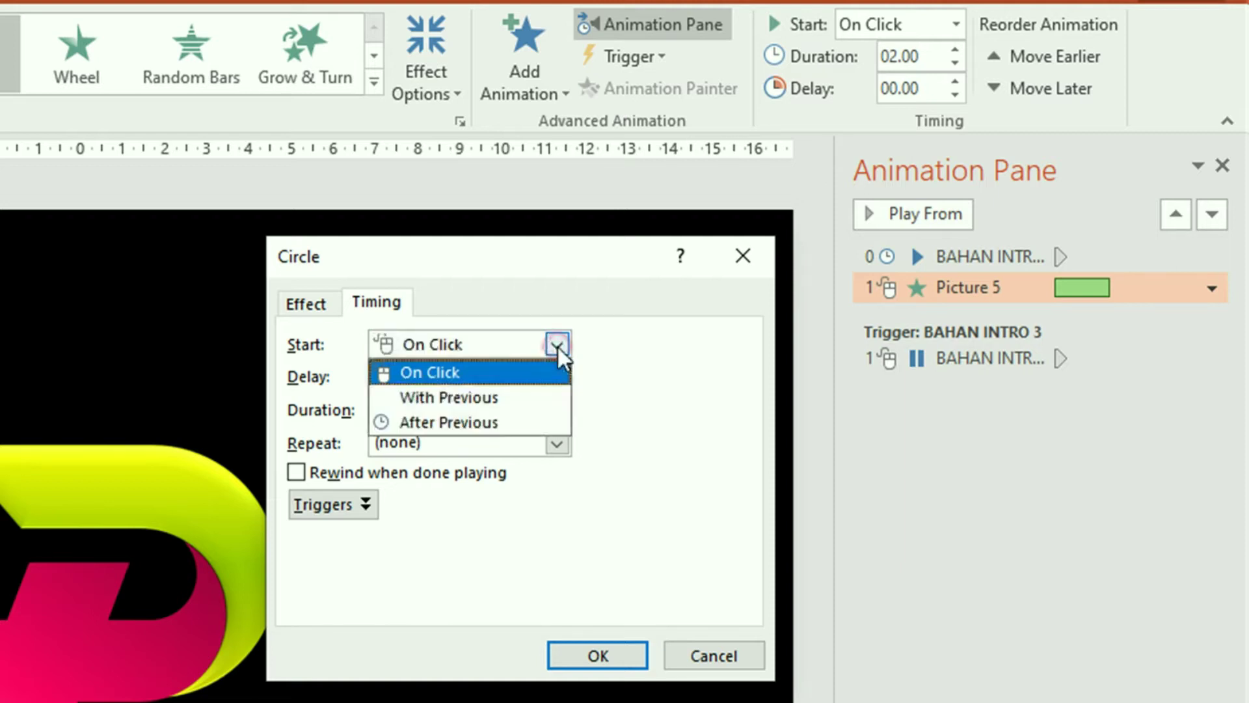
pyautogui.click(500, 396)
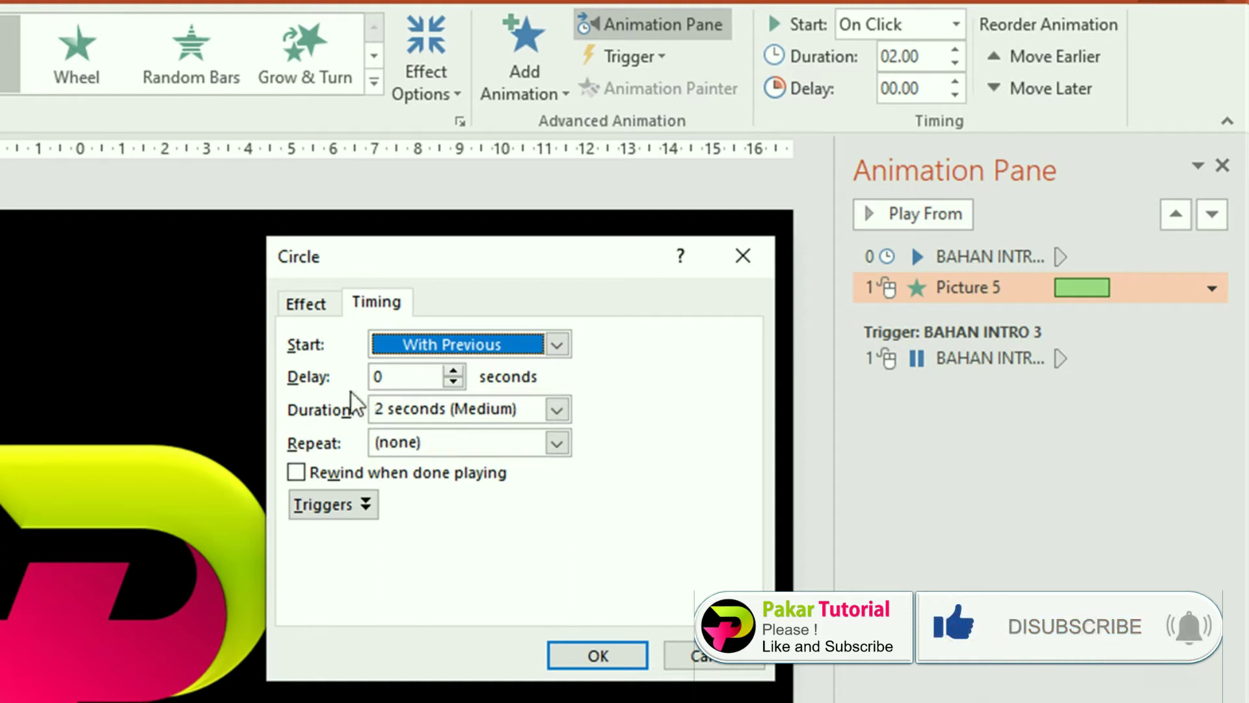
pyautogui.click(733, 660)
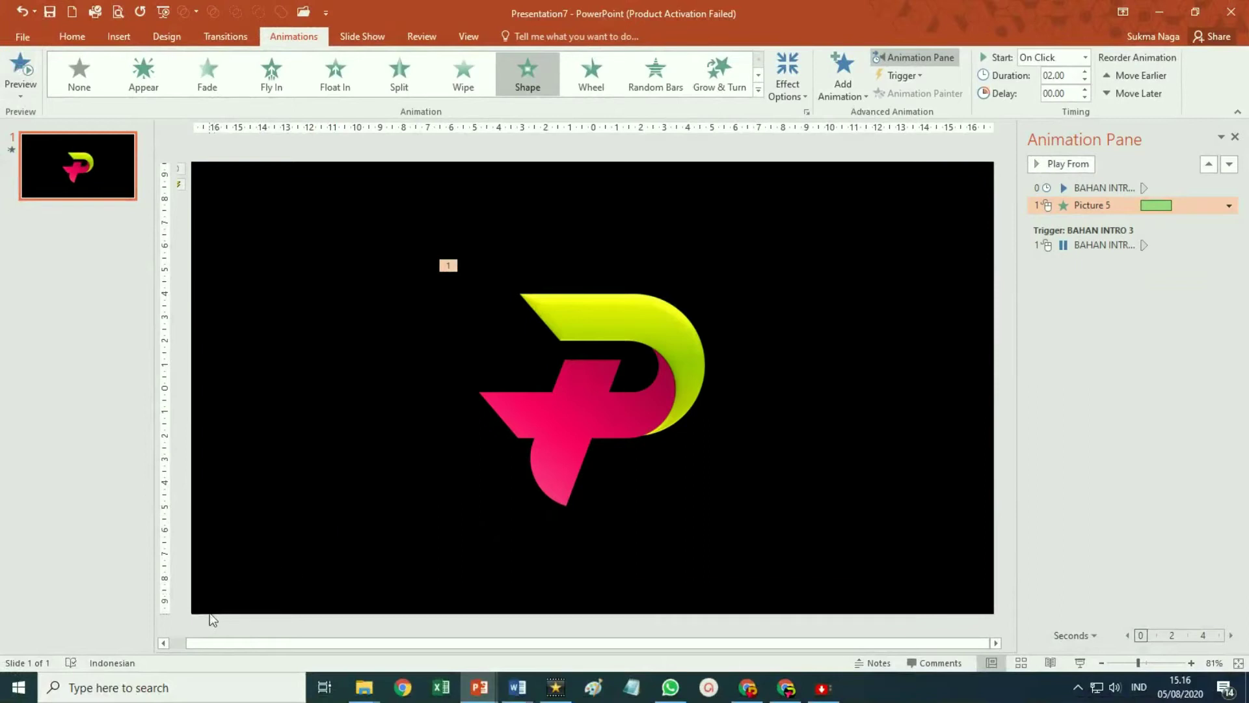
# Play the background video and pause it at 00.10.18.
pyautogui.click(561, 454)
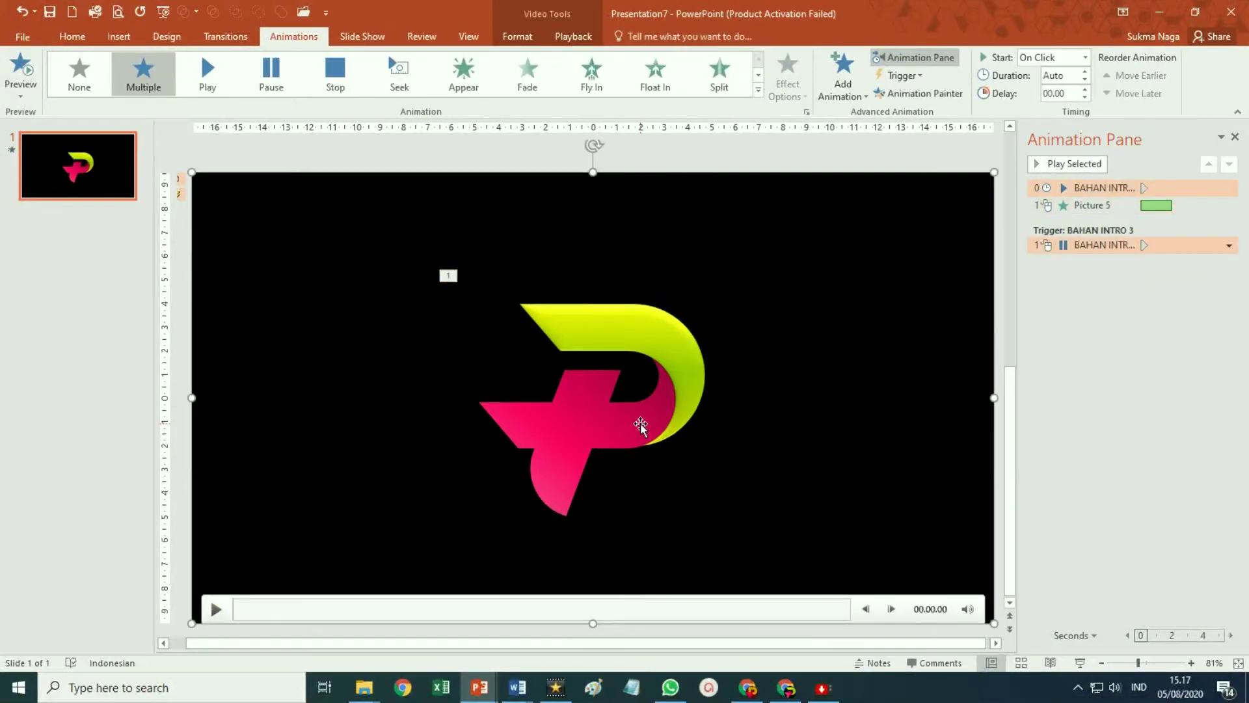
pyautogui.click(659, 430)
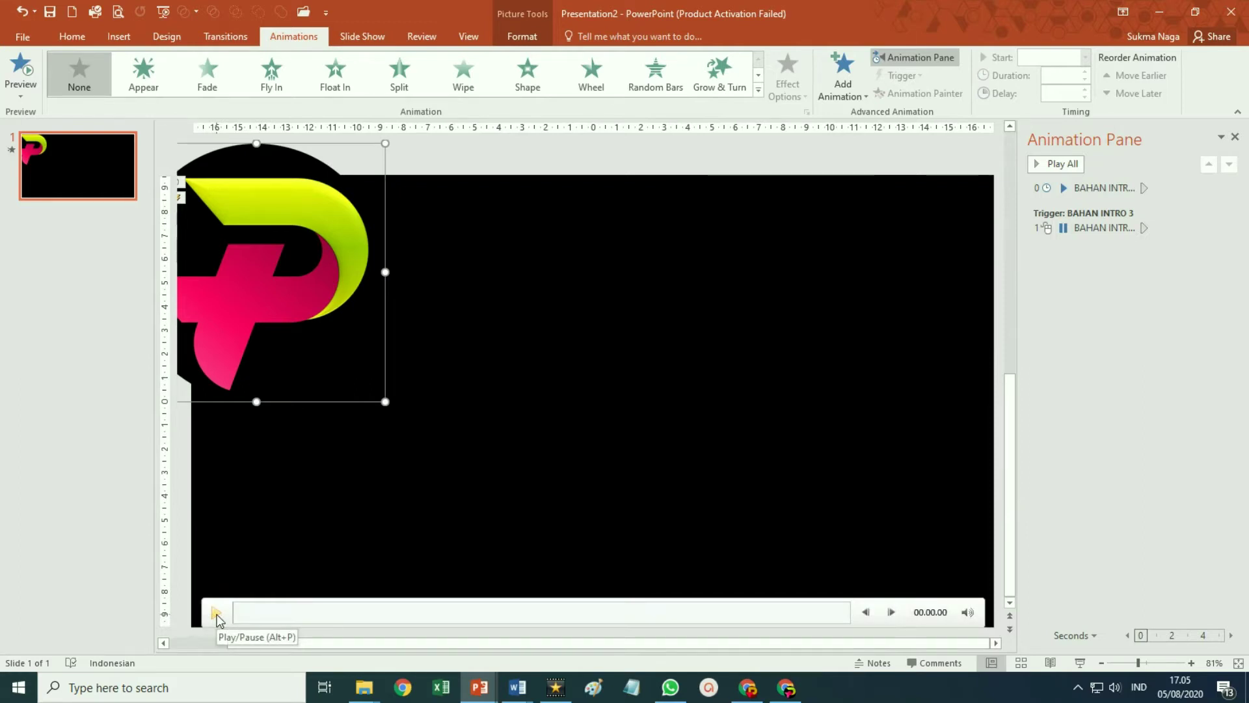
pyautogui.click(221, 625)
pyautogui.click(217, 615)
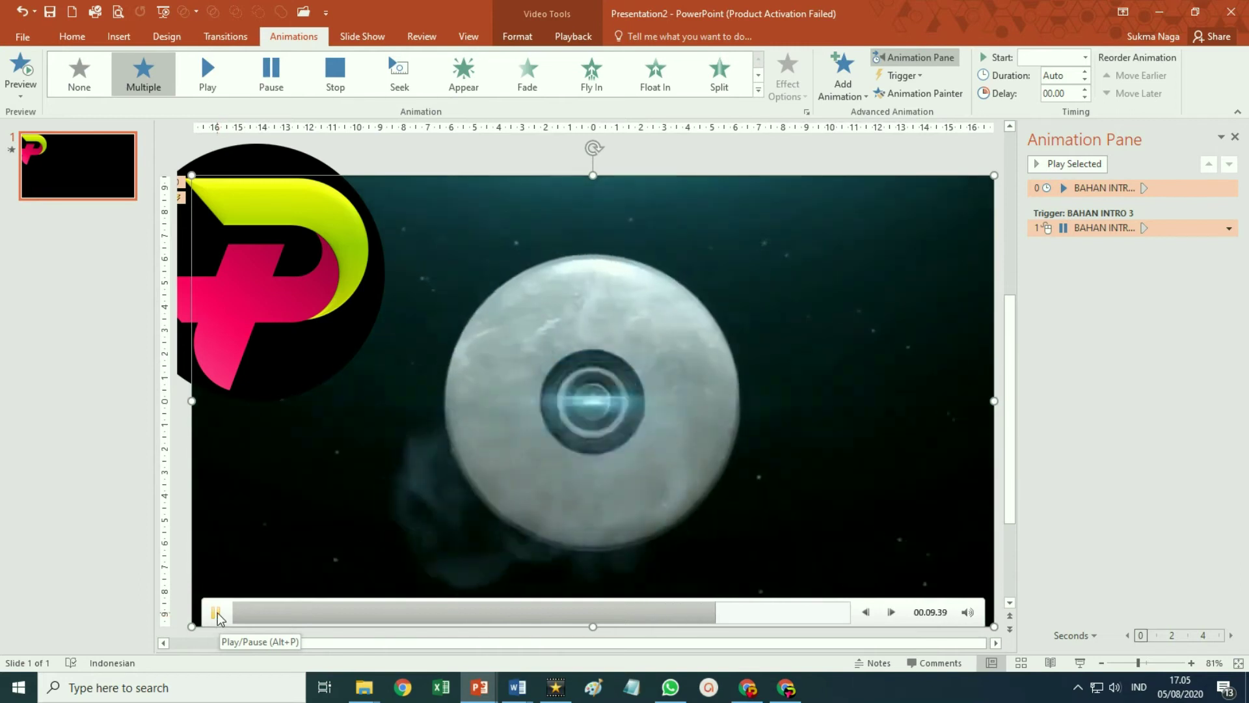
pyautogui.click(216, 613)
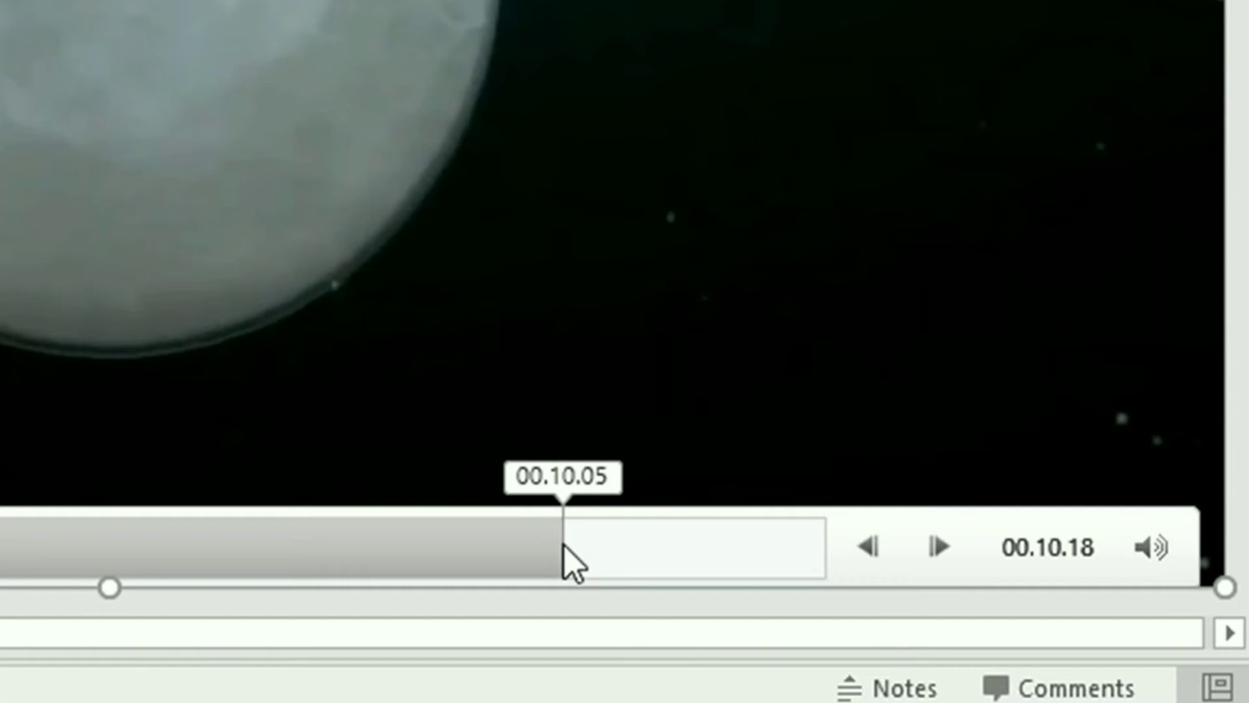
# Move the video's progress bar to 00.10.10 so the moon frame shows.
pyautogui.click(561, 546)
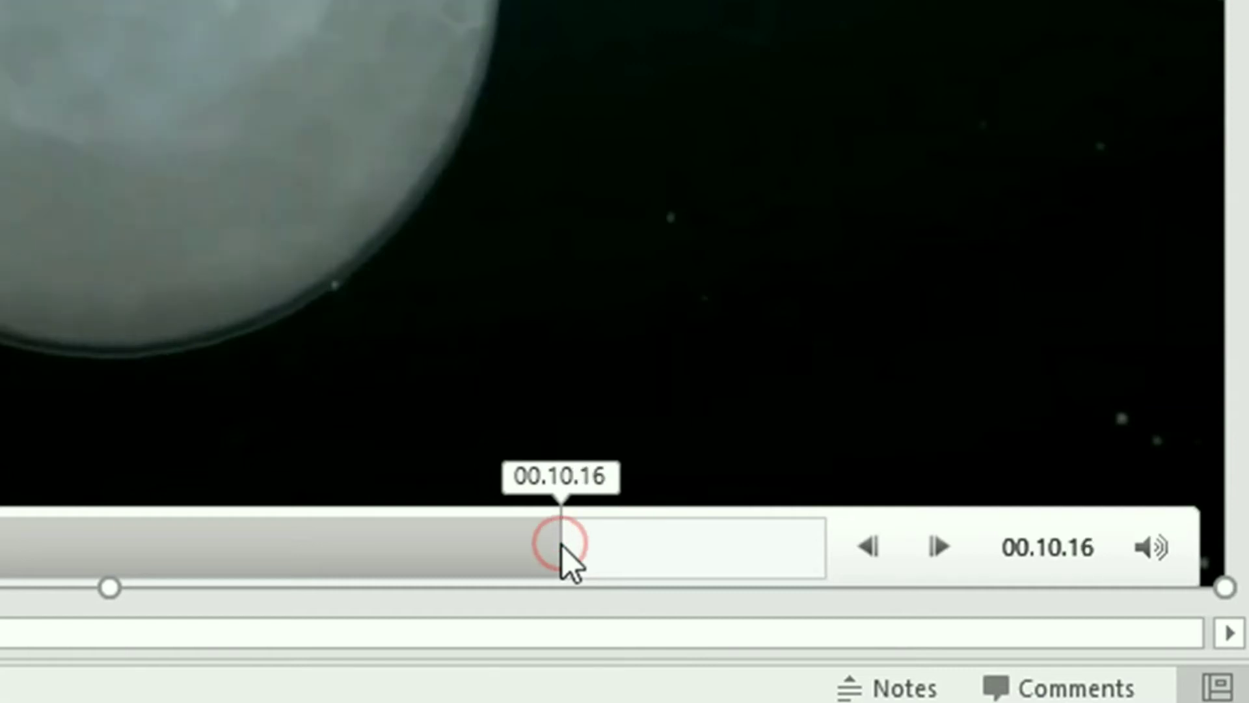
pyautogui.moveTo(546, 544); pyautogui.dragTo(552, 543)
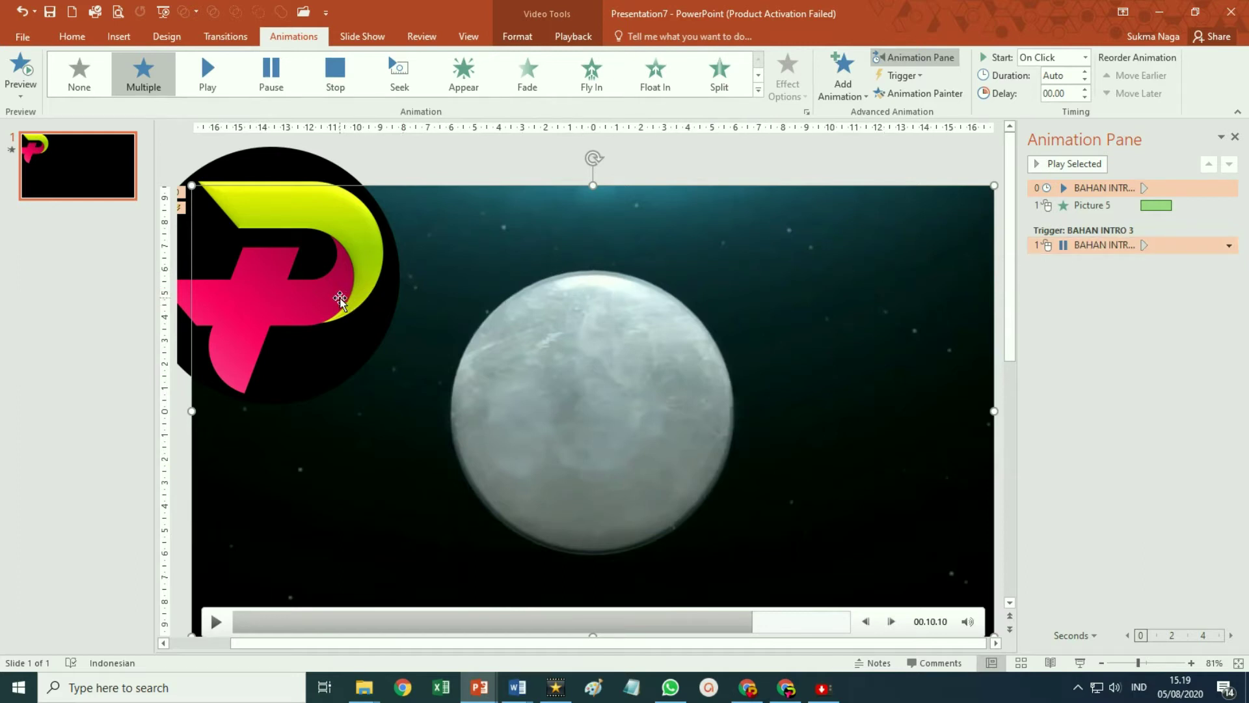
# Align the P logo to the slide's centre horizontally and its middle vertically.
pyautogui.click(301, 303)
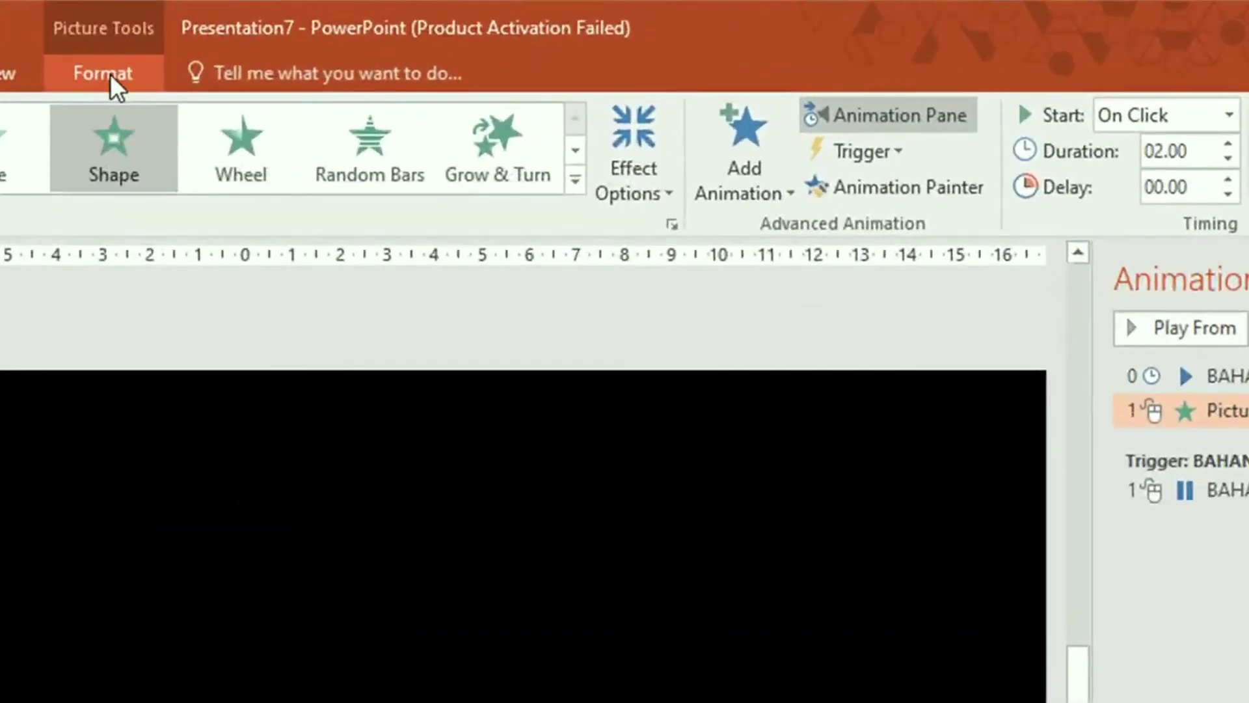
pyautogui.click(501, 38)
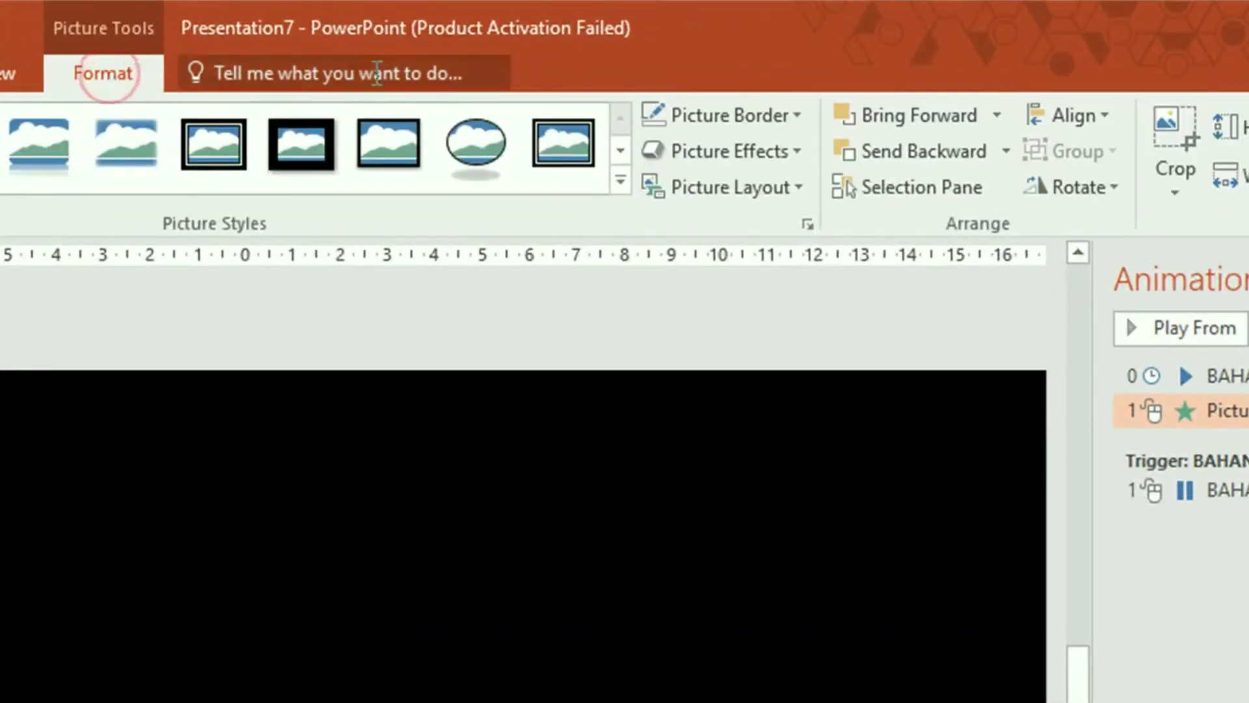
pyautogui.click(1108, 116)
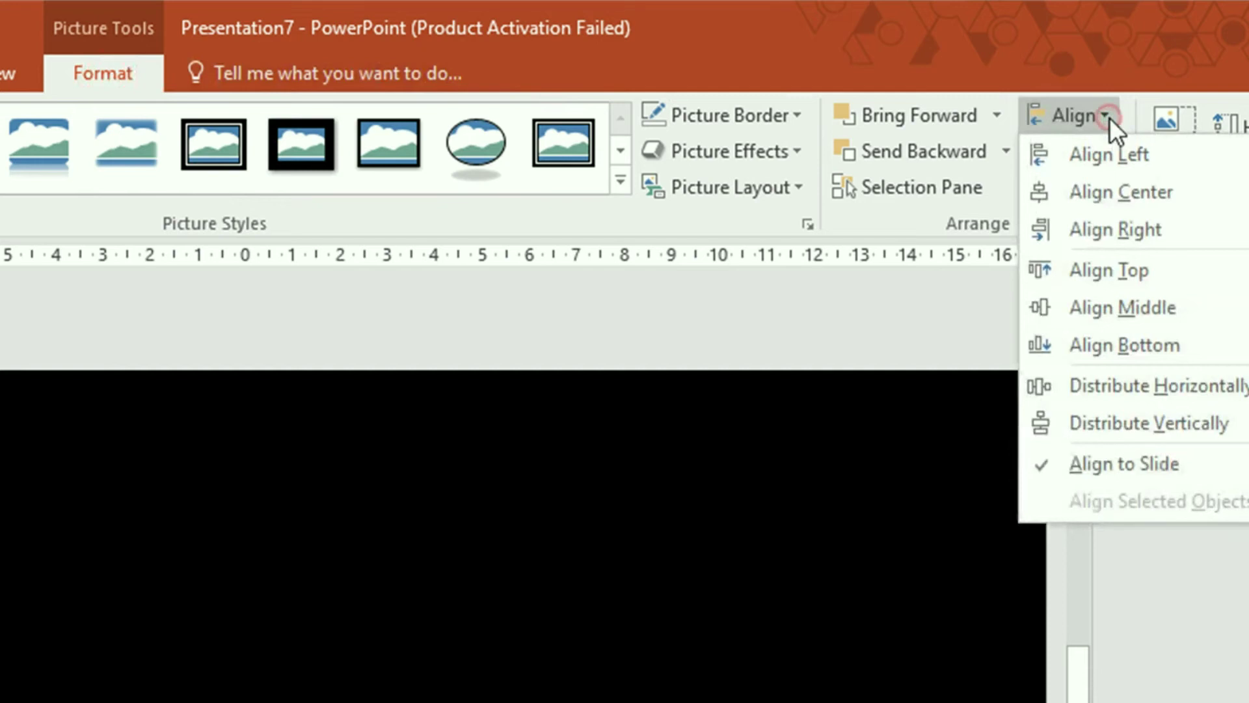
pyautogui.click(1141, 192)
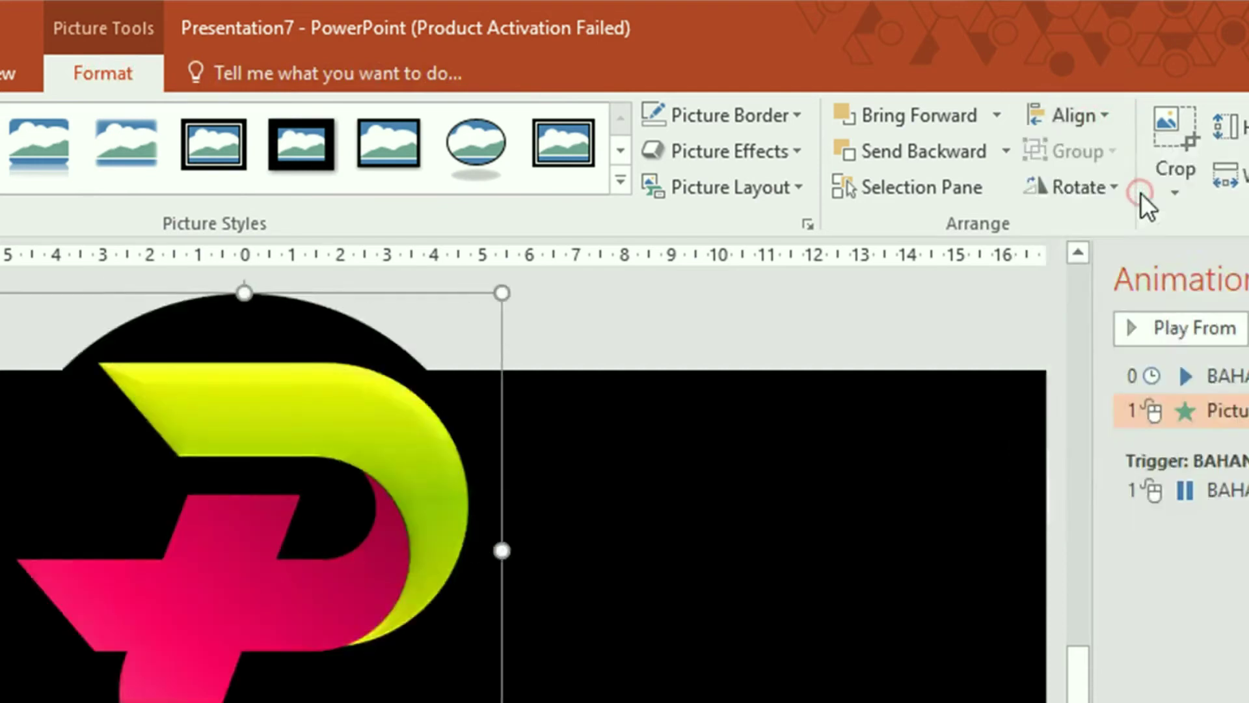
pyautogui.click(1107, 118)
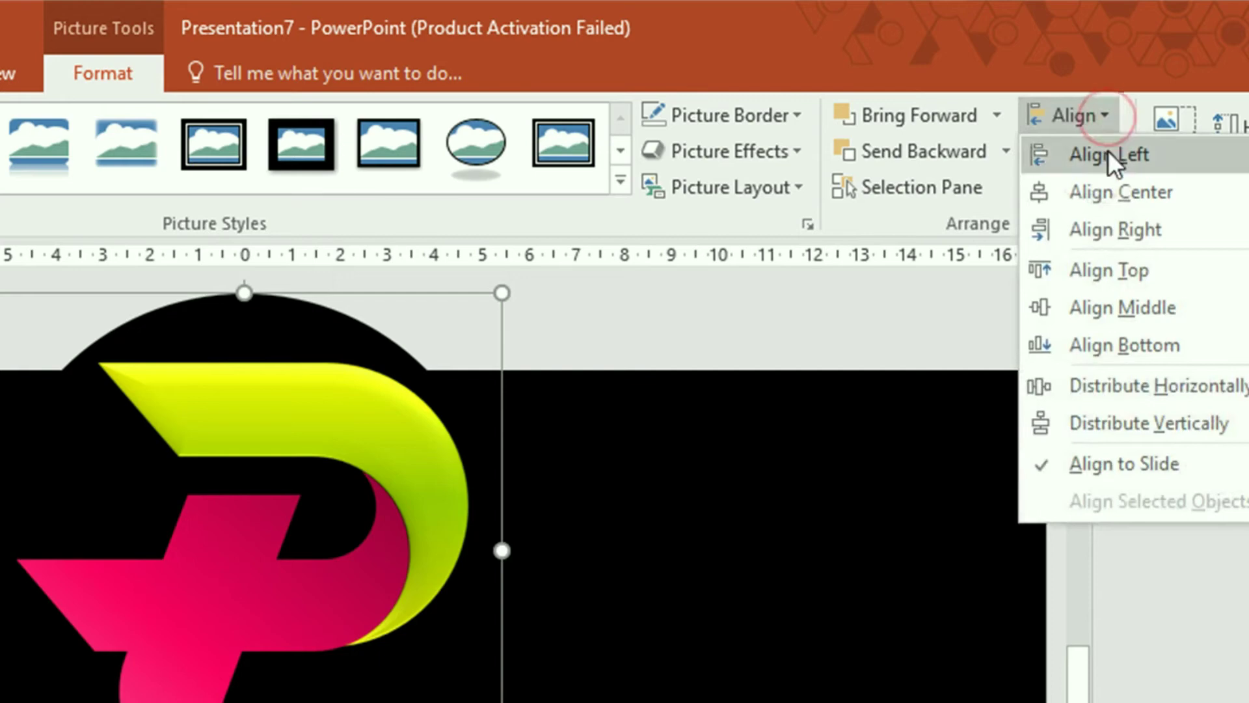
pyautogui.click(1142, 316)
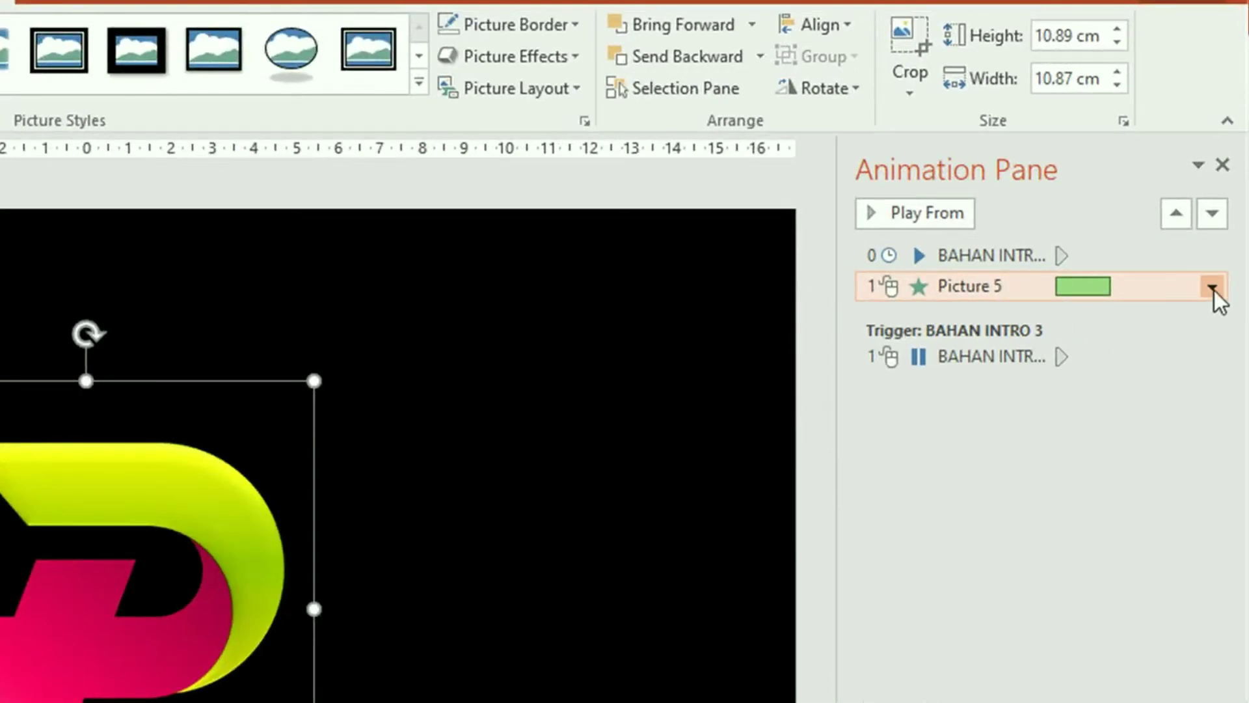
# Set the logo's Circle timing to With Previous, 10-second delay, 1 second (Fast) duration.
pyautogui.click(1214, 290)
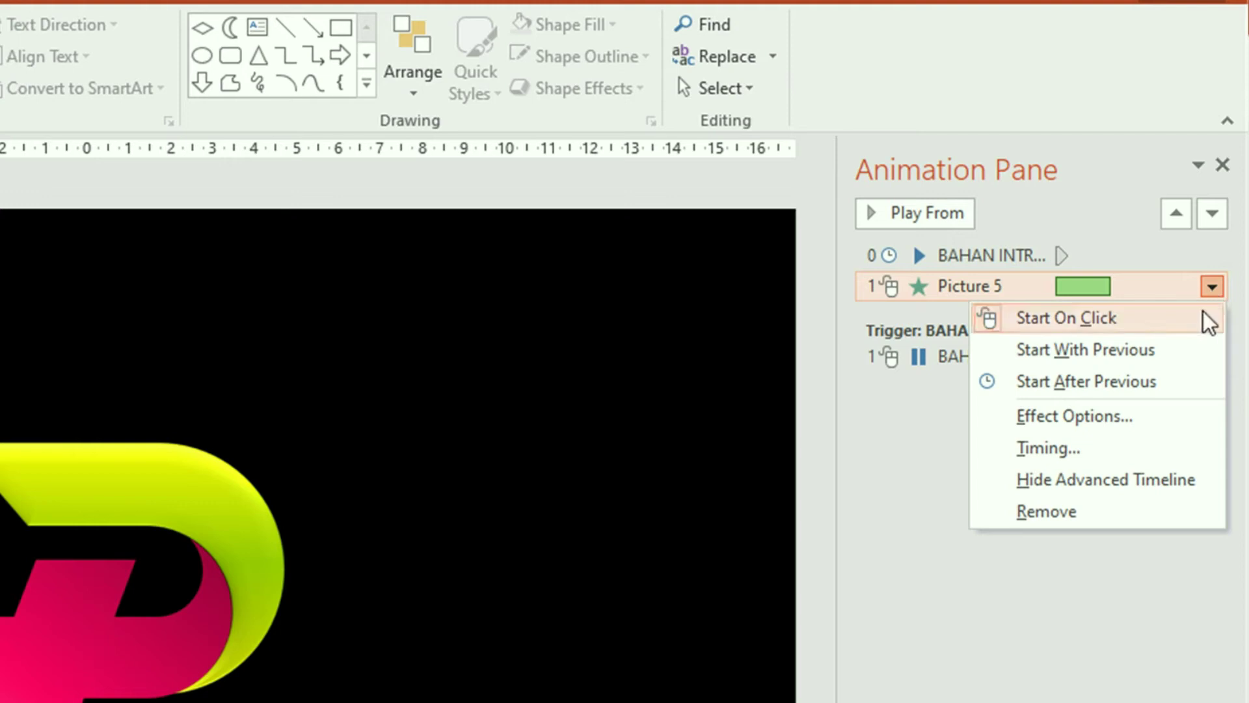
pyautogui.click(1138, 419)
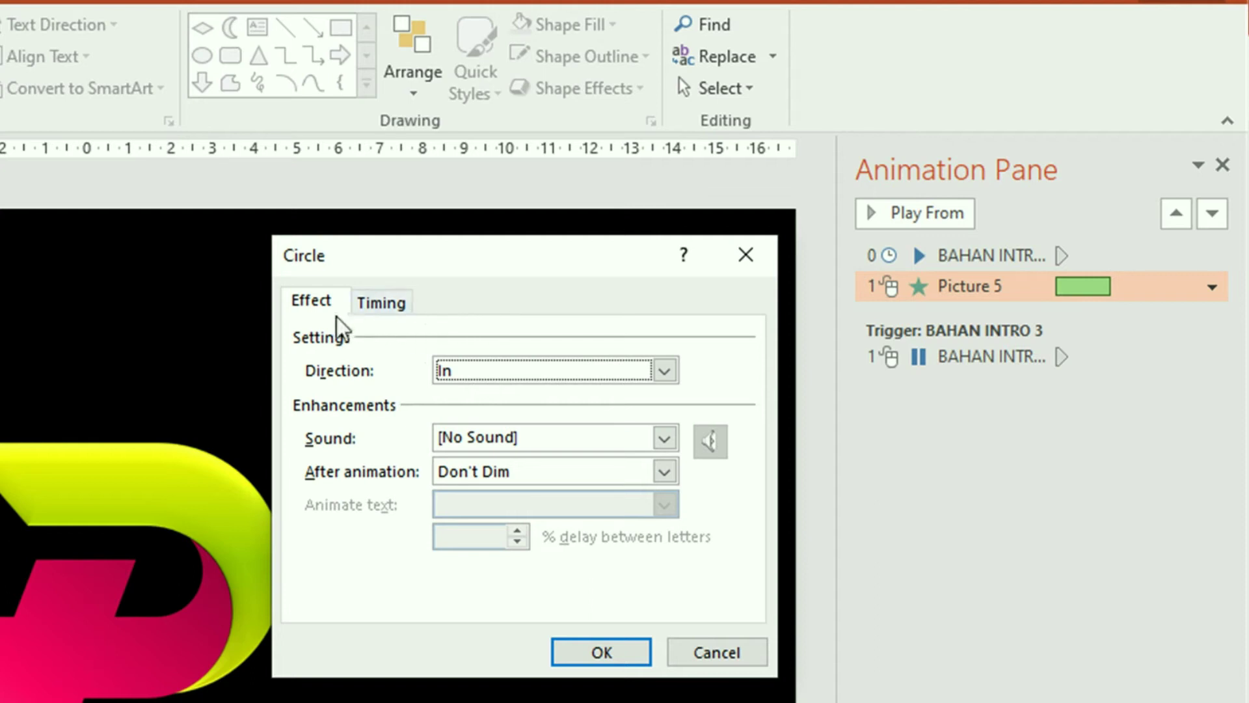
pyautogui.click(380, 302)
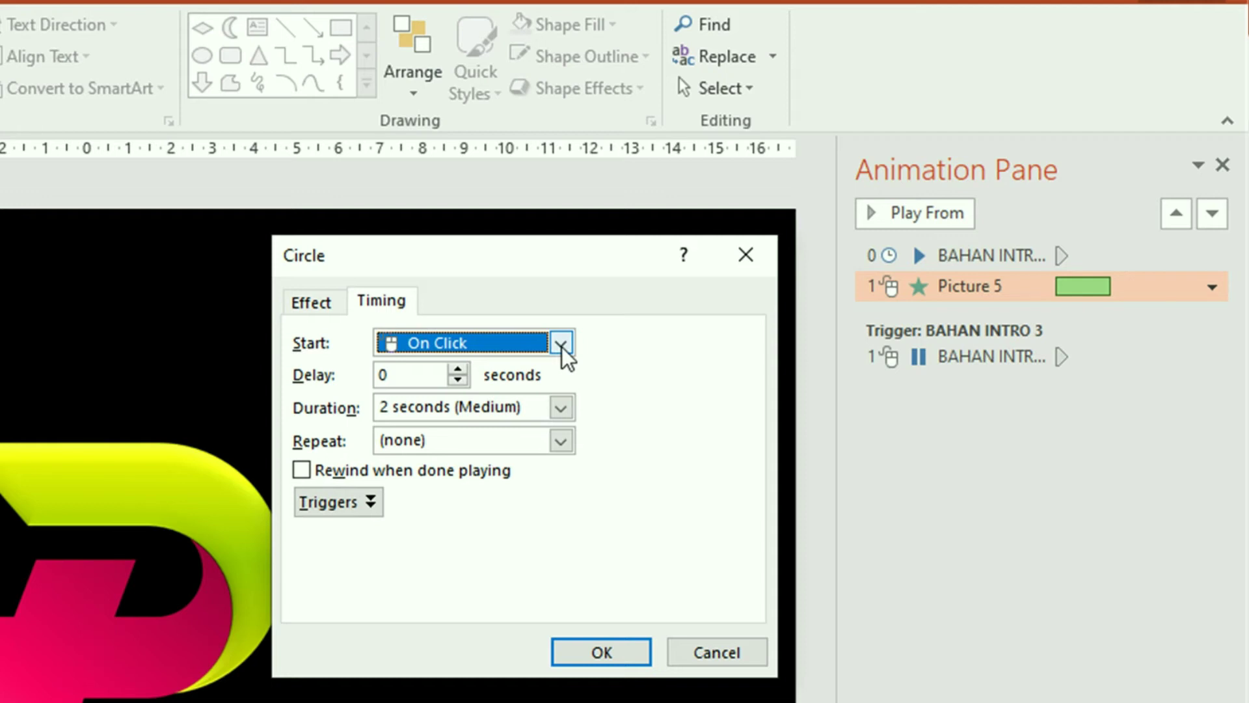
pyautogui.click(561, 343)
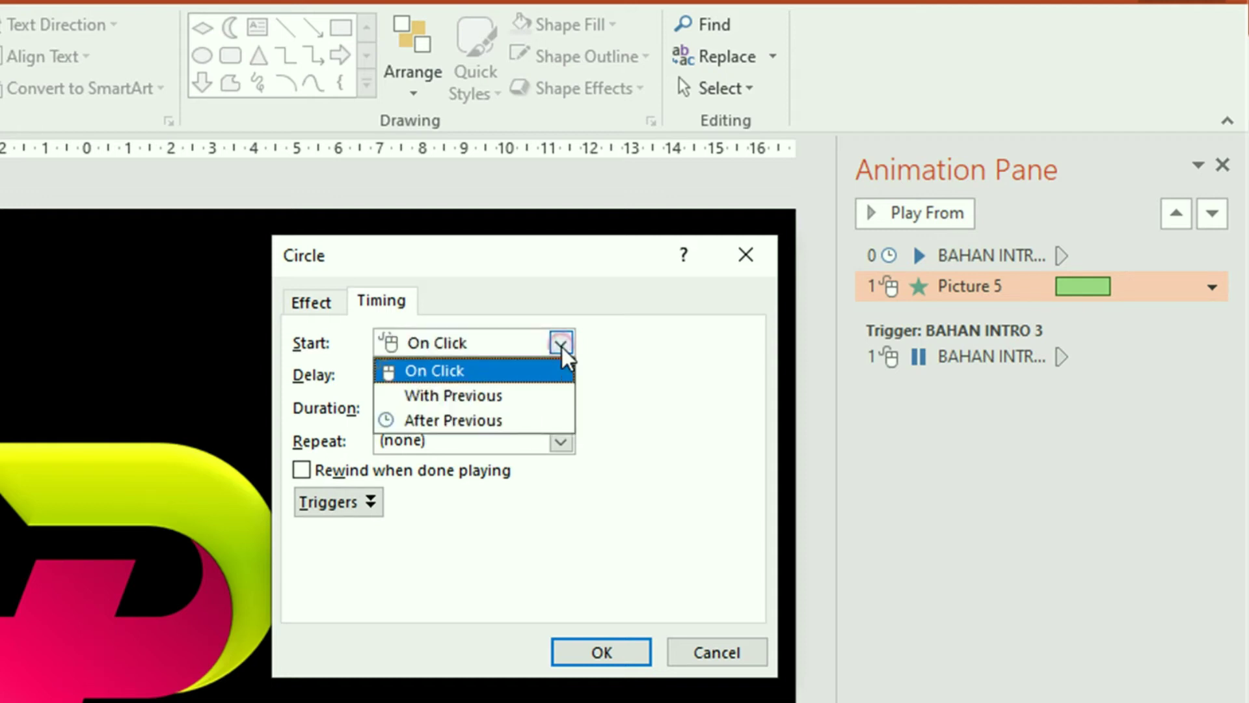
pyautogui.click(508, 396)
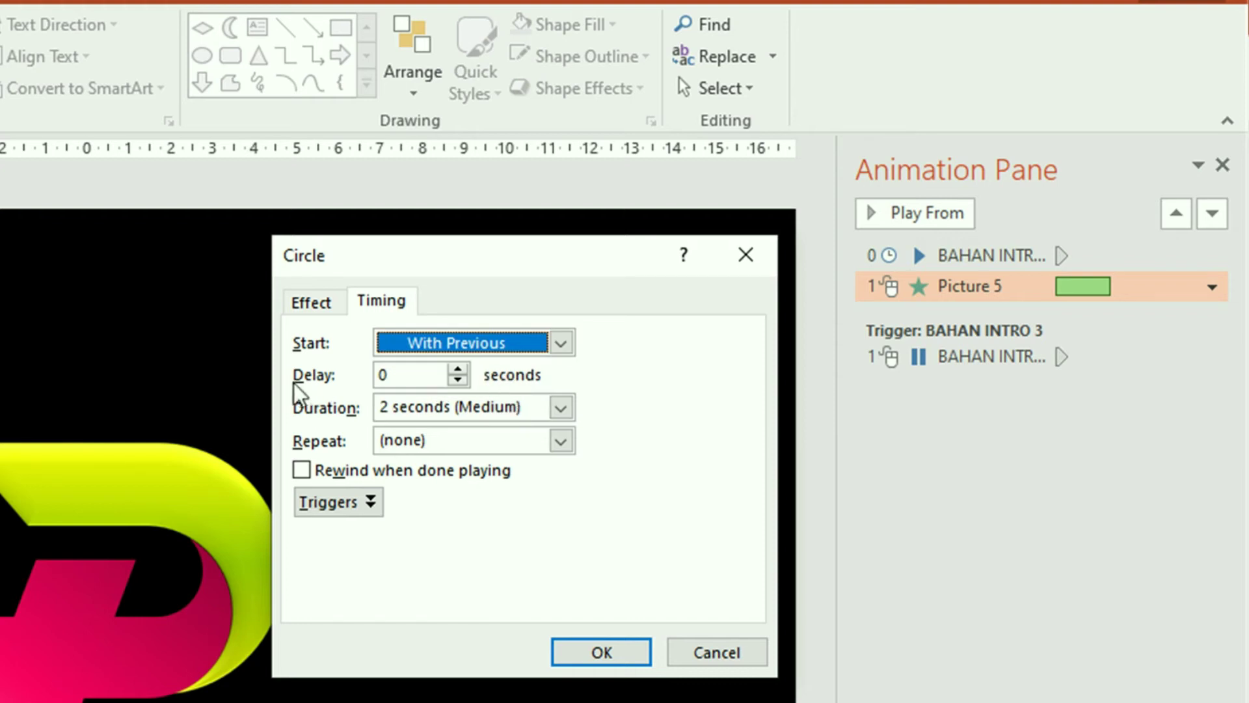
pyautogui.click(379, 379)
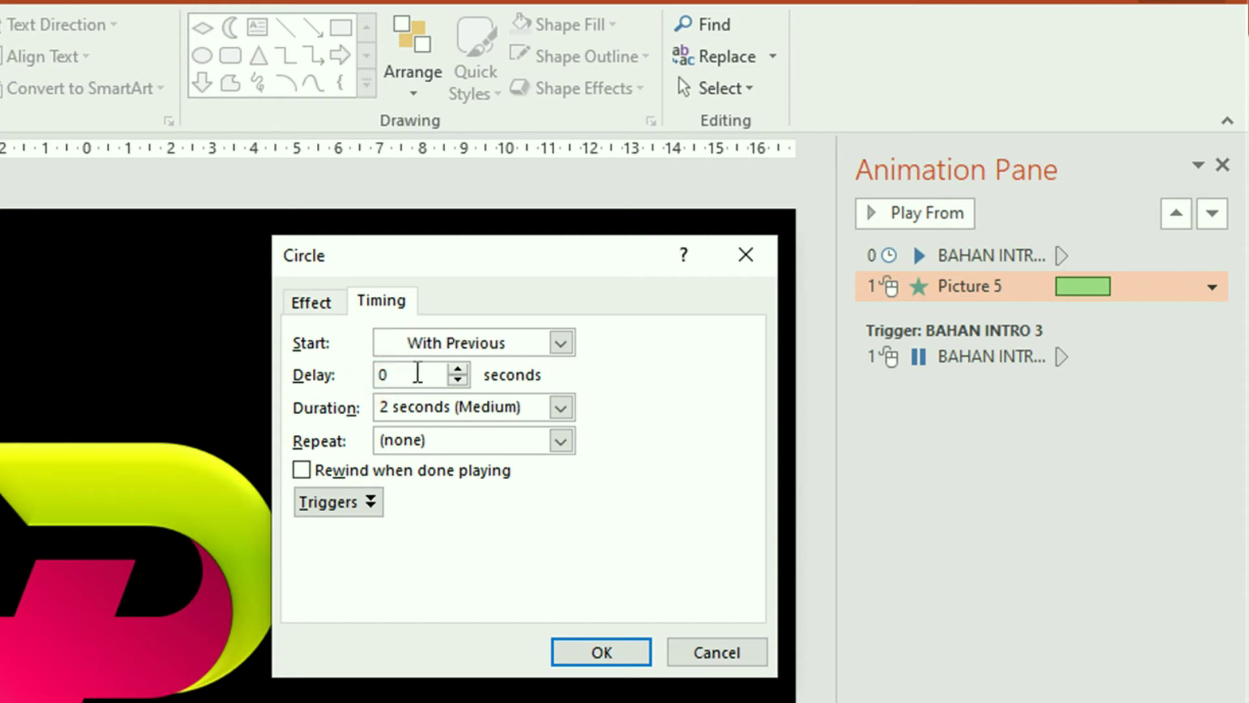
pyautogui.write('1')
pyautogui.click(559, 409)
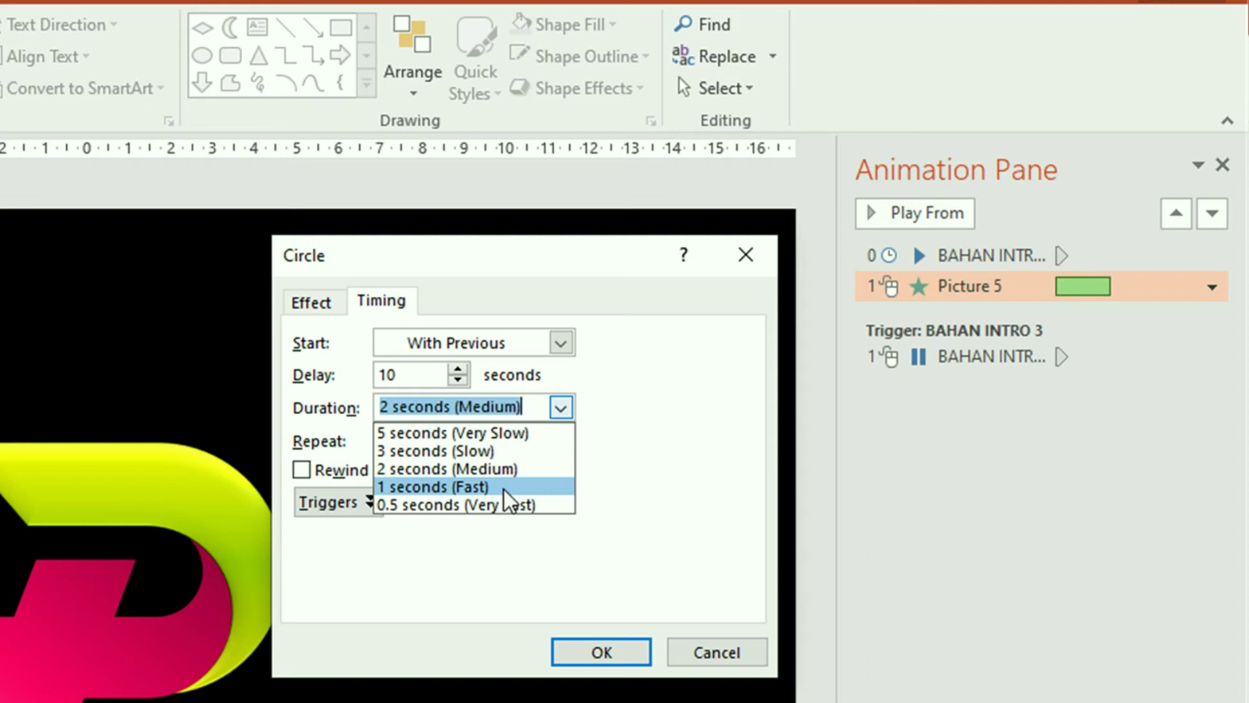
pyautogui.click(513, 486)
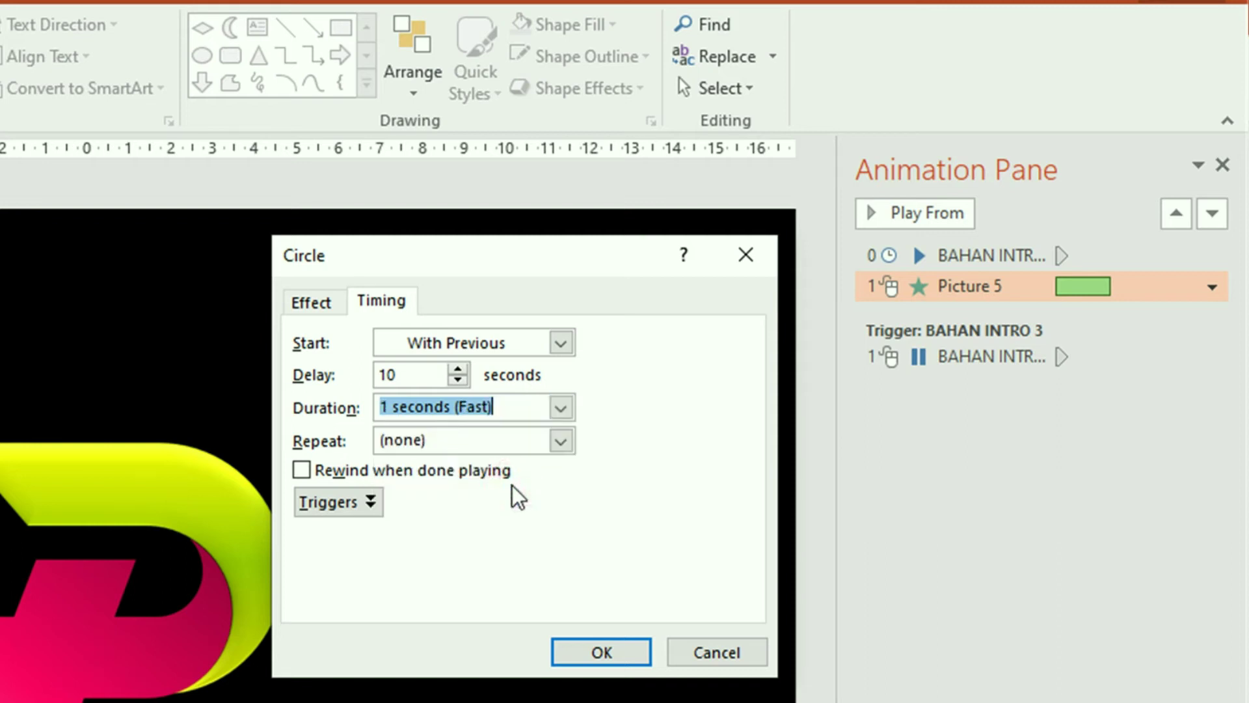
pyautogui.click(605, 650)
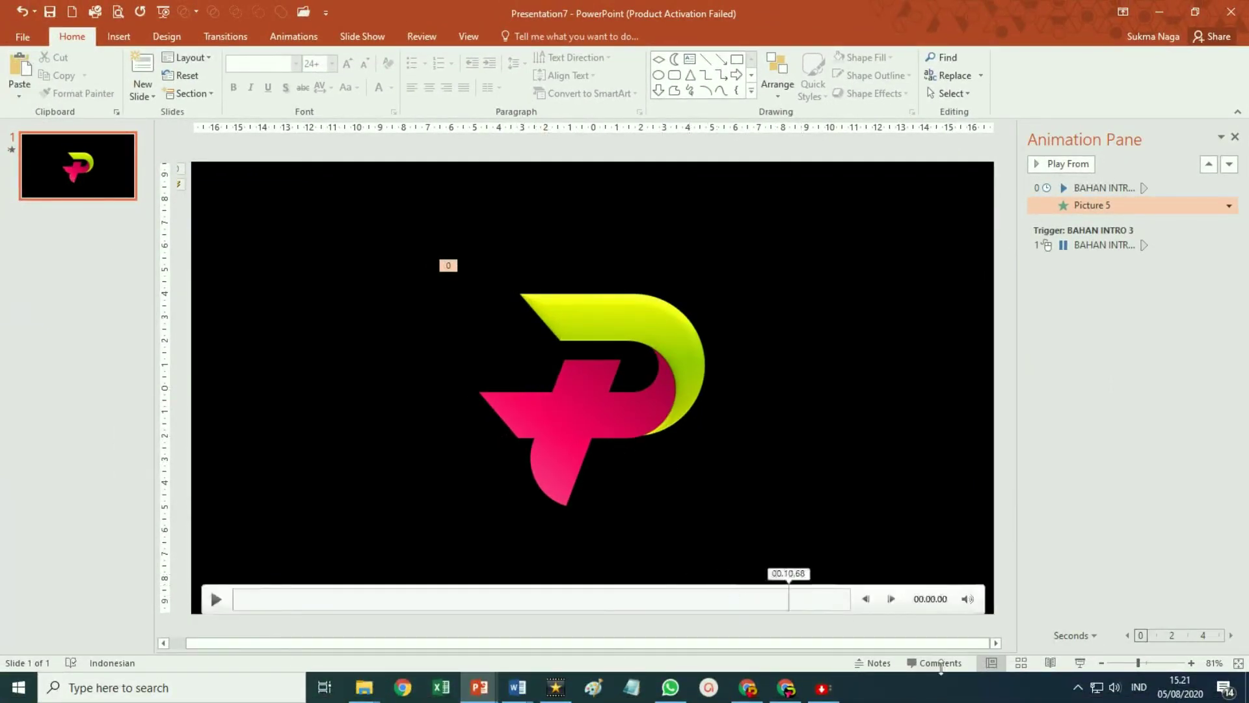
pyautogui.click(1079, 661)
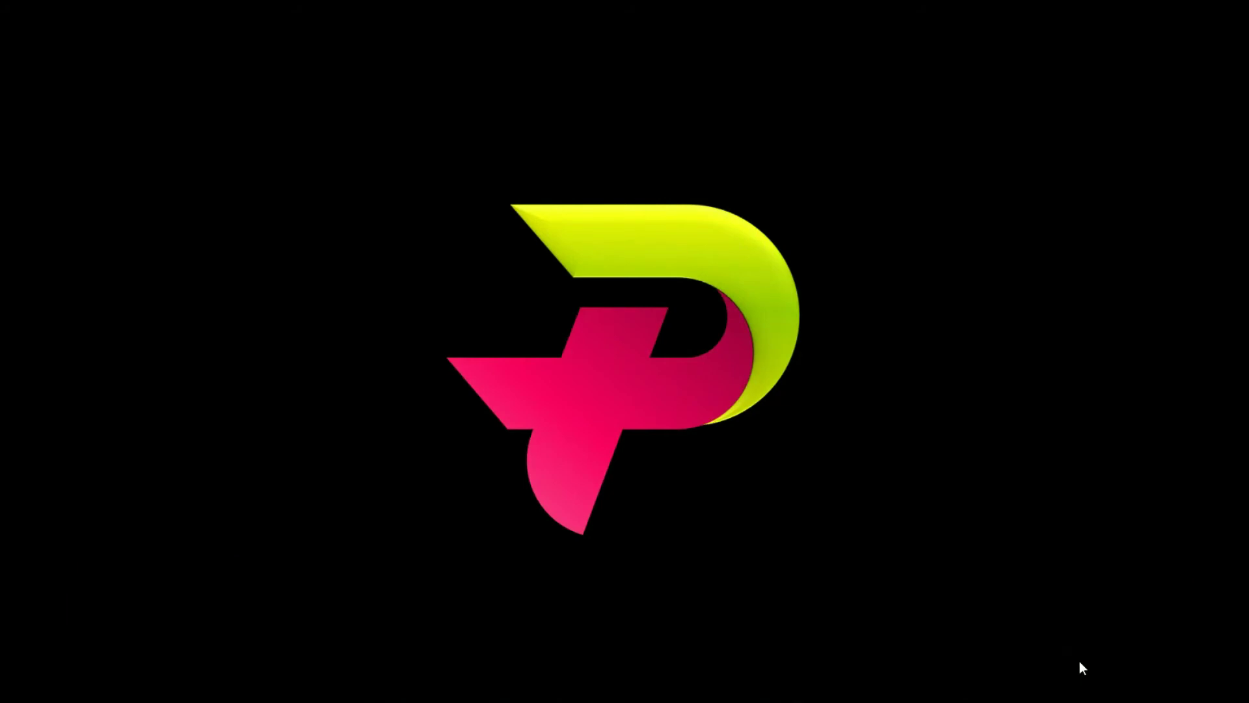
pyautogui.press('Escape')
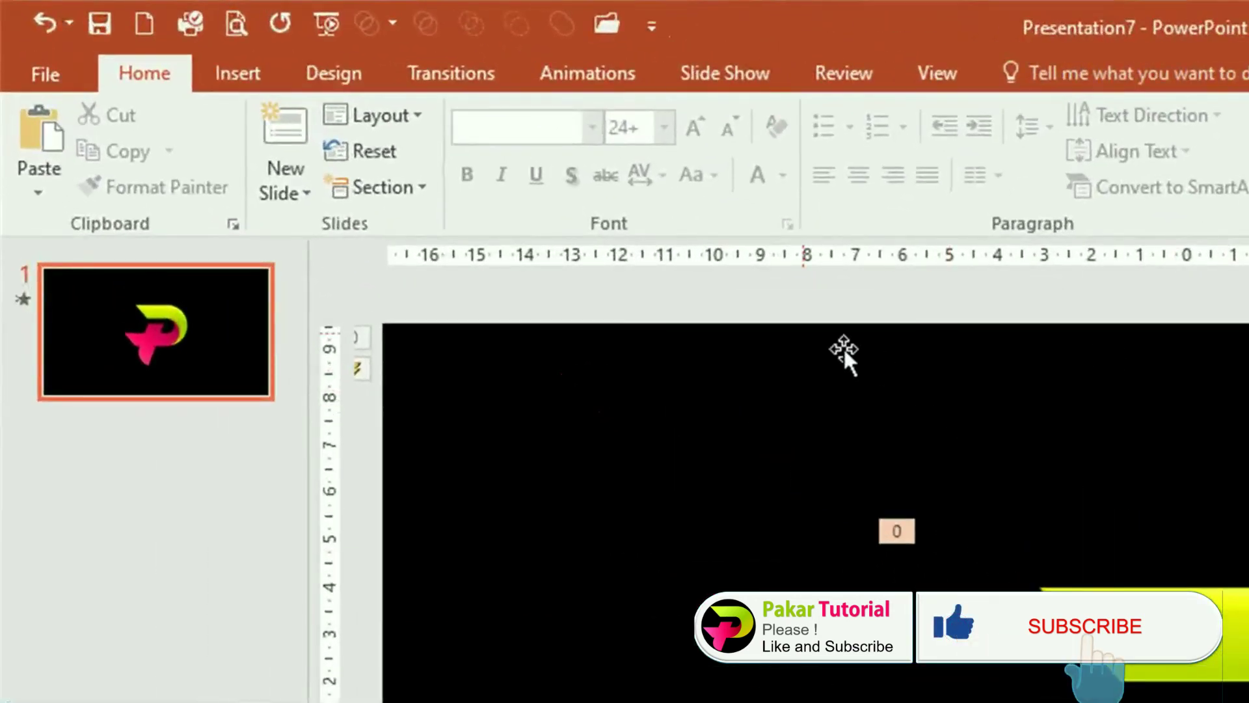
# Insert a first-style WordArt box and make its text fill white.
pyautogui.click(247, 72)
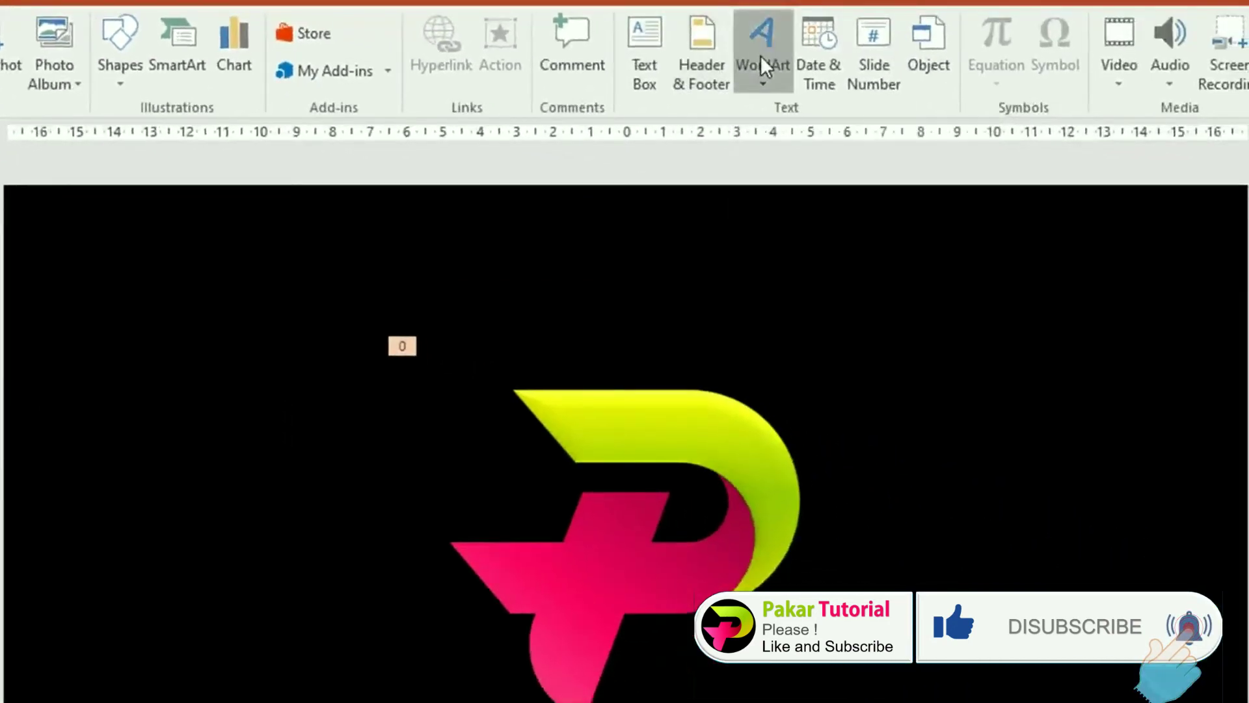
pyautogui.click(760, 57)
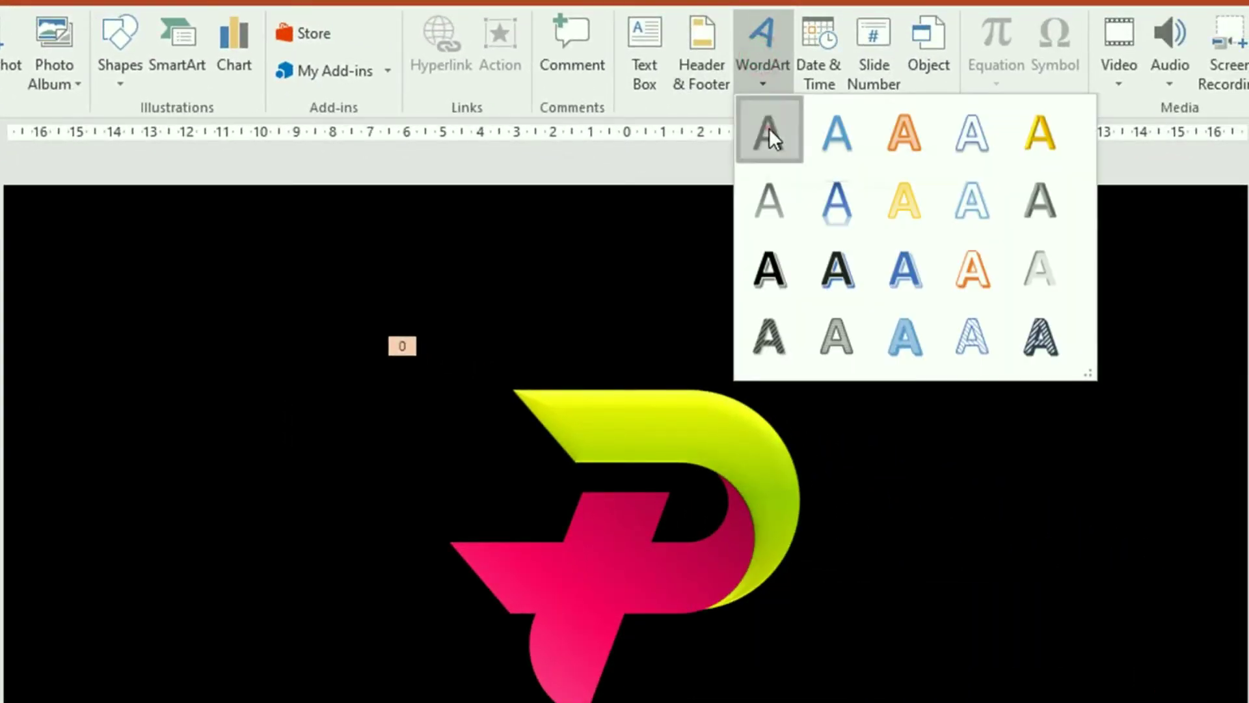
pyautogui.click(769, 128)
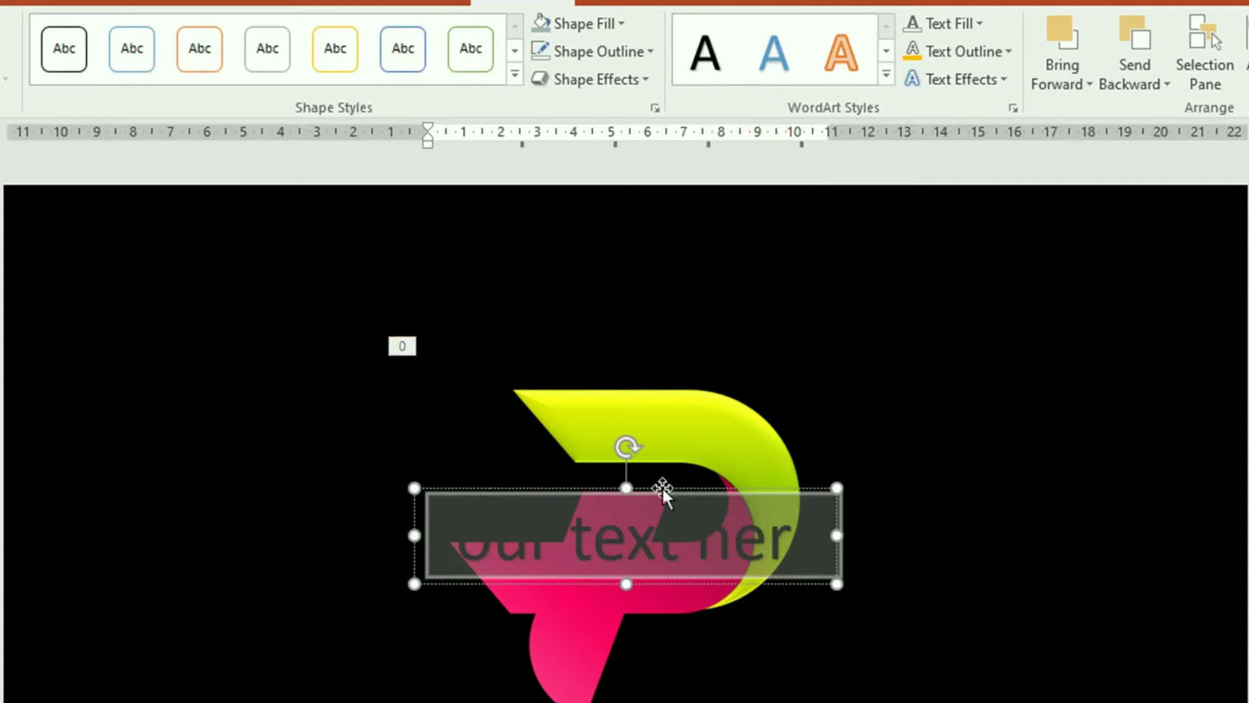
pyautogui.moveTo(662, 492); pyautogui.dragTo(665, 524)
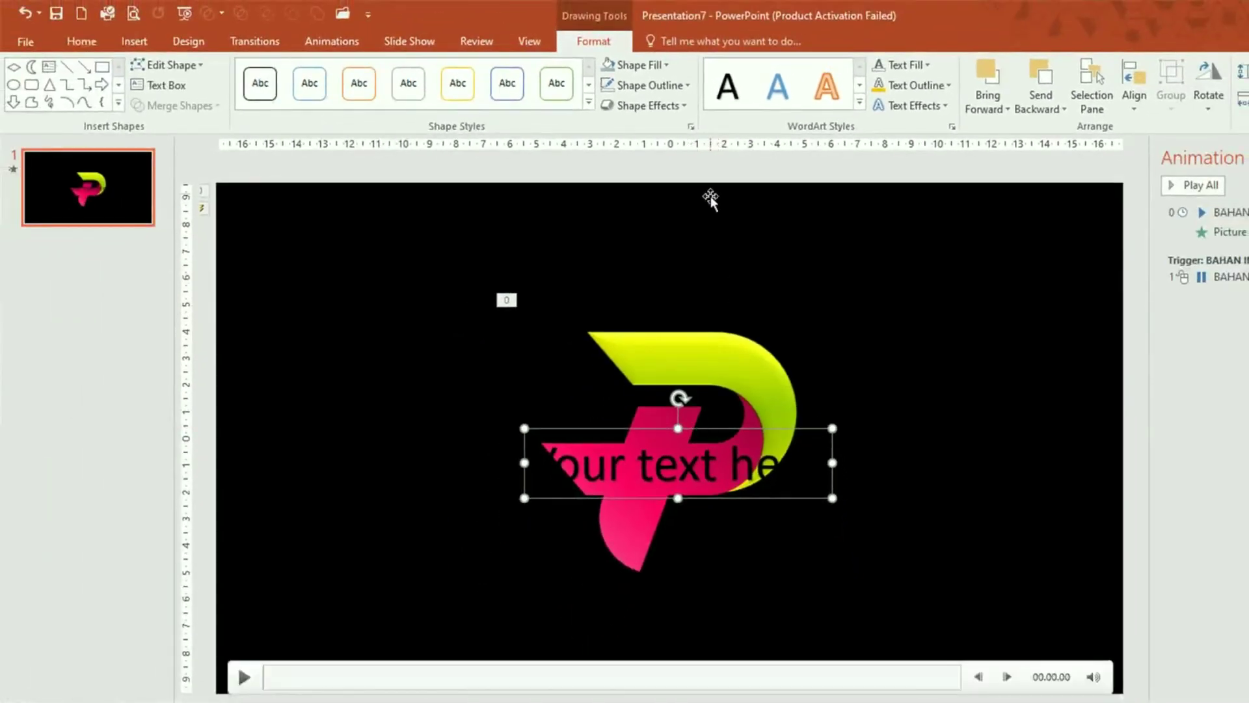
pyautogui.click(930, 64)
pyautogui.click(879, 104)
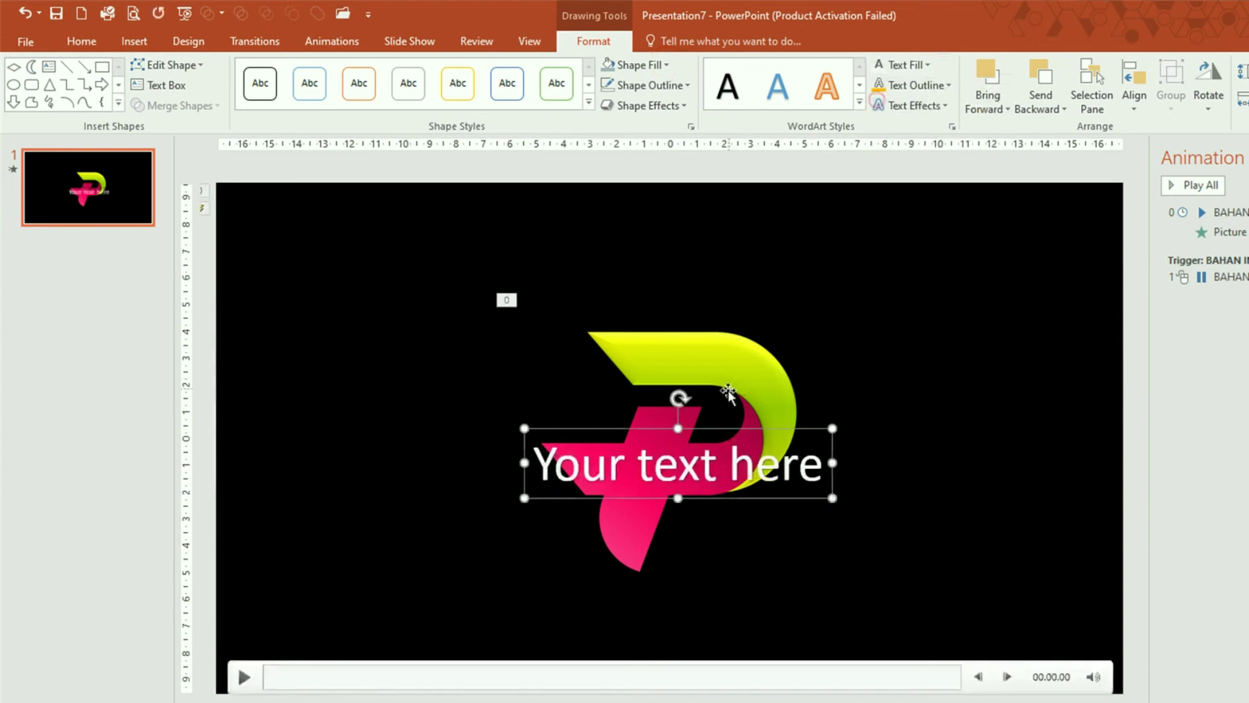
# Move the WordArt below the logo and replace its text with PAKAR TUTORIAL.
pyautogui.moveTo(732, 429); pyautogui.dragTo(721, 577)
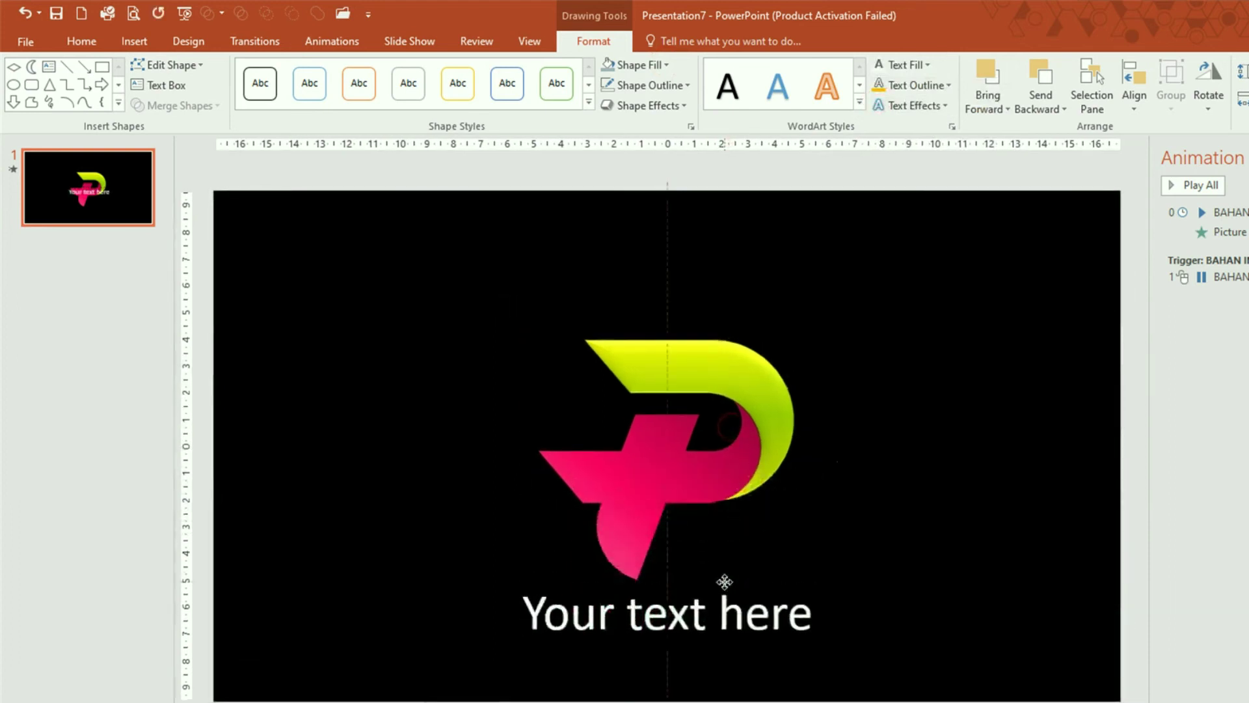
pyautogui.write('PAKAR TUTORI')
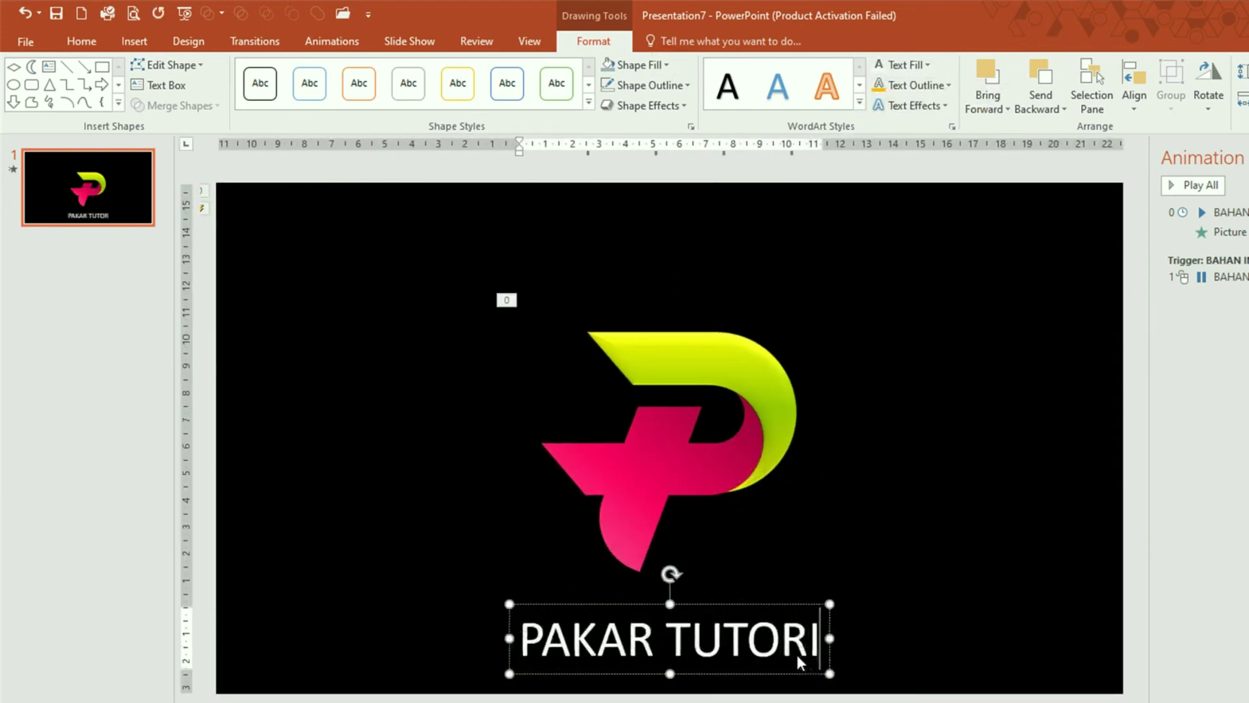
pyautogui.write('AL')
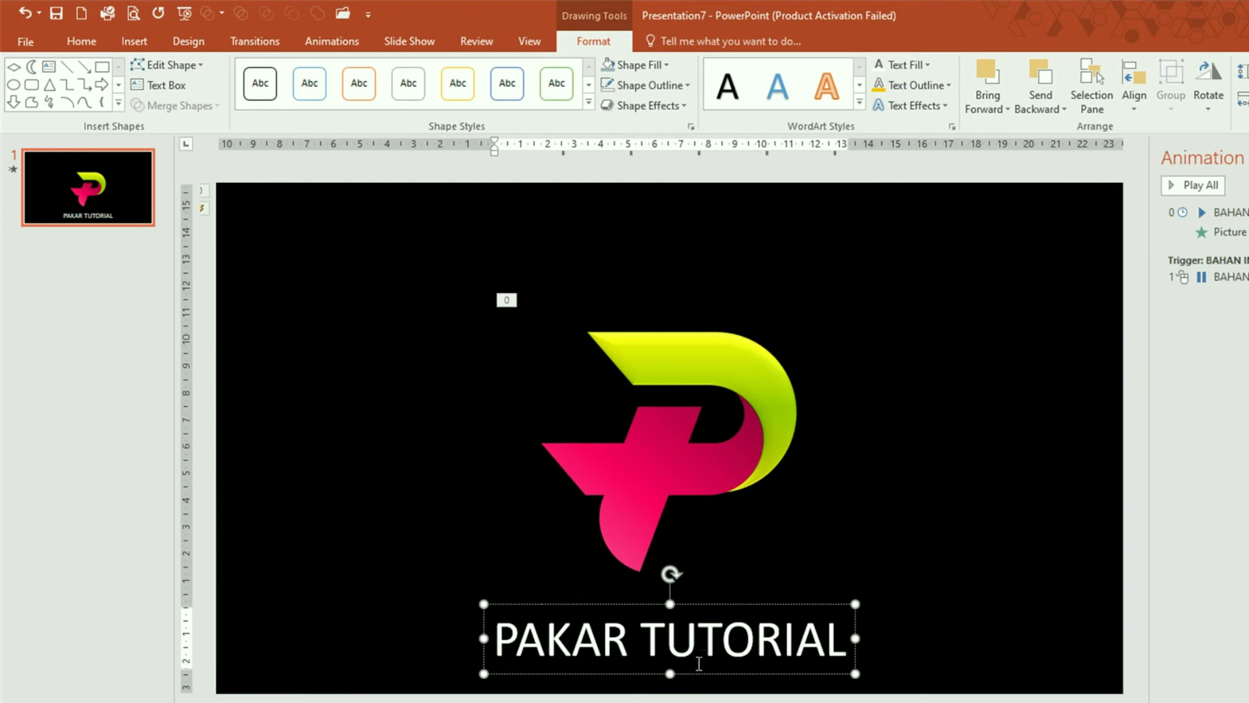
pyautogui.click(704, 603)
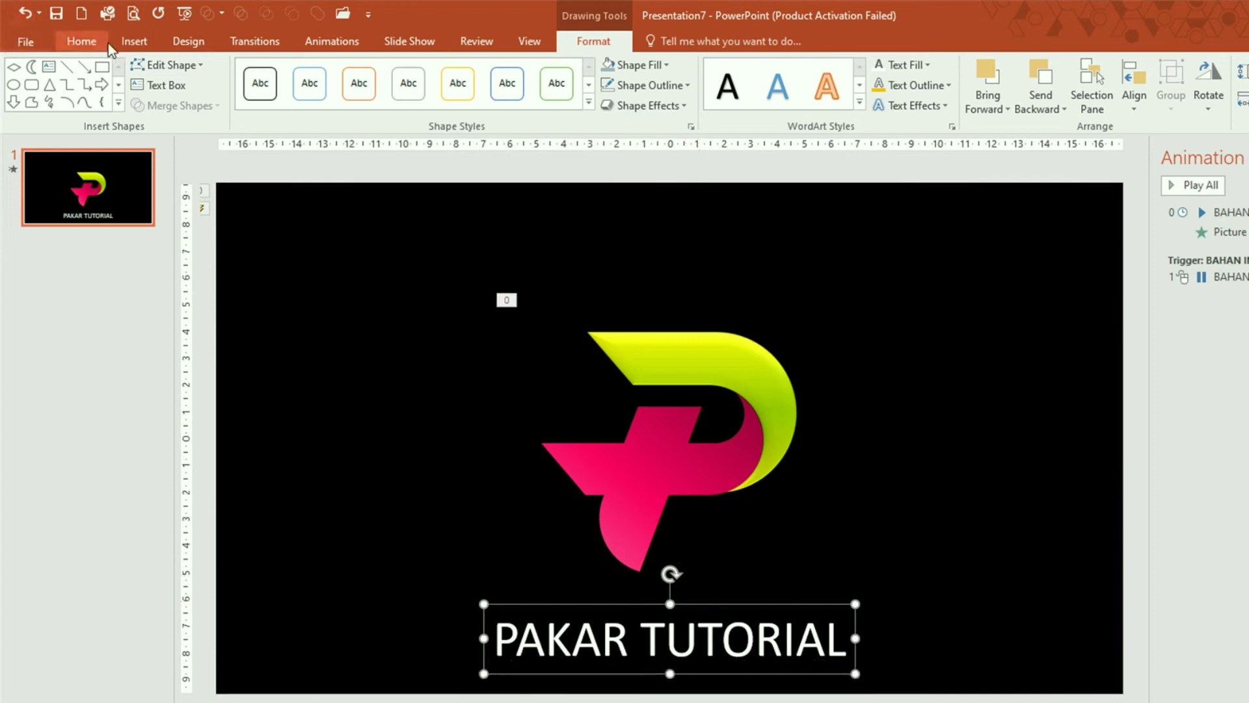
# Set the PAKAR TUTORIAL caption to bold Expansiva at font size 40.
pyautogui.click(82, 42)
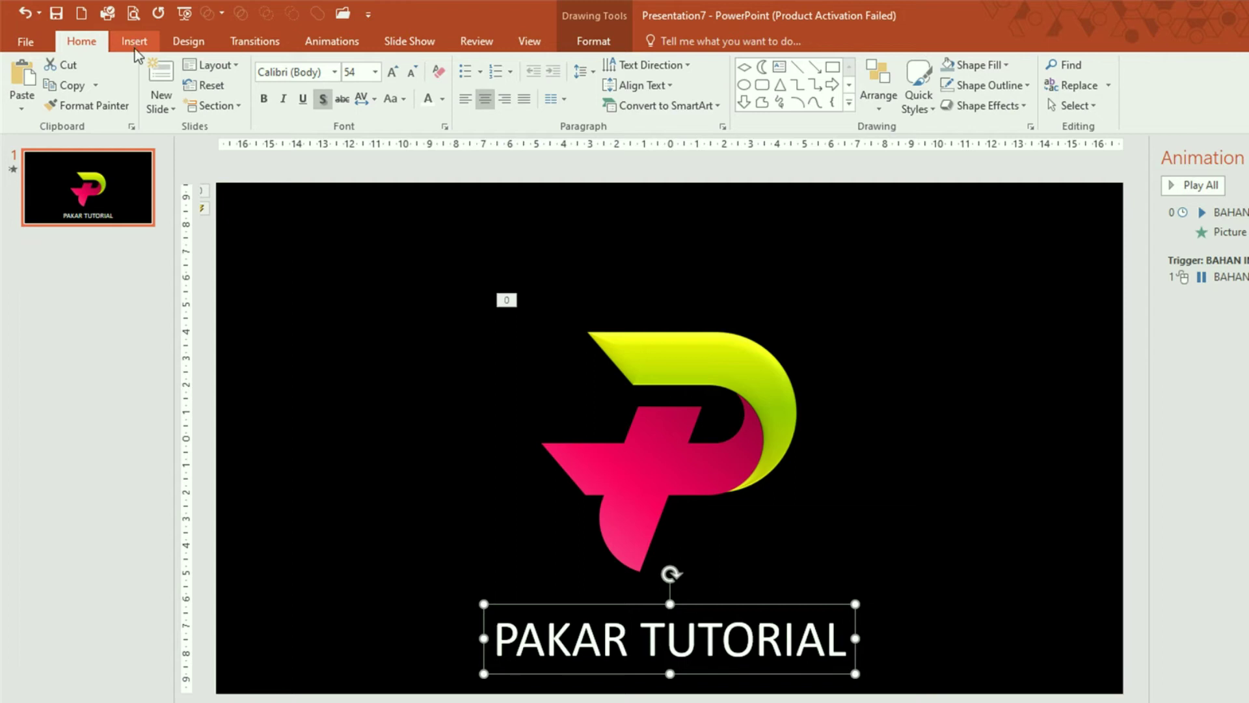
pyautogui.click(336, 72)
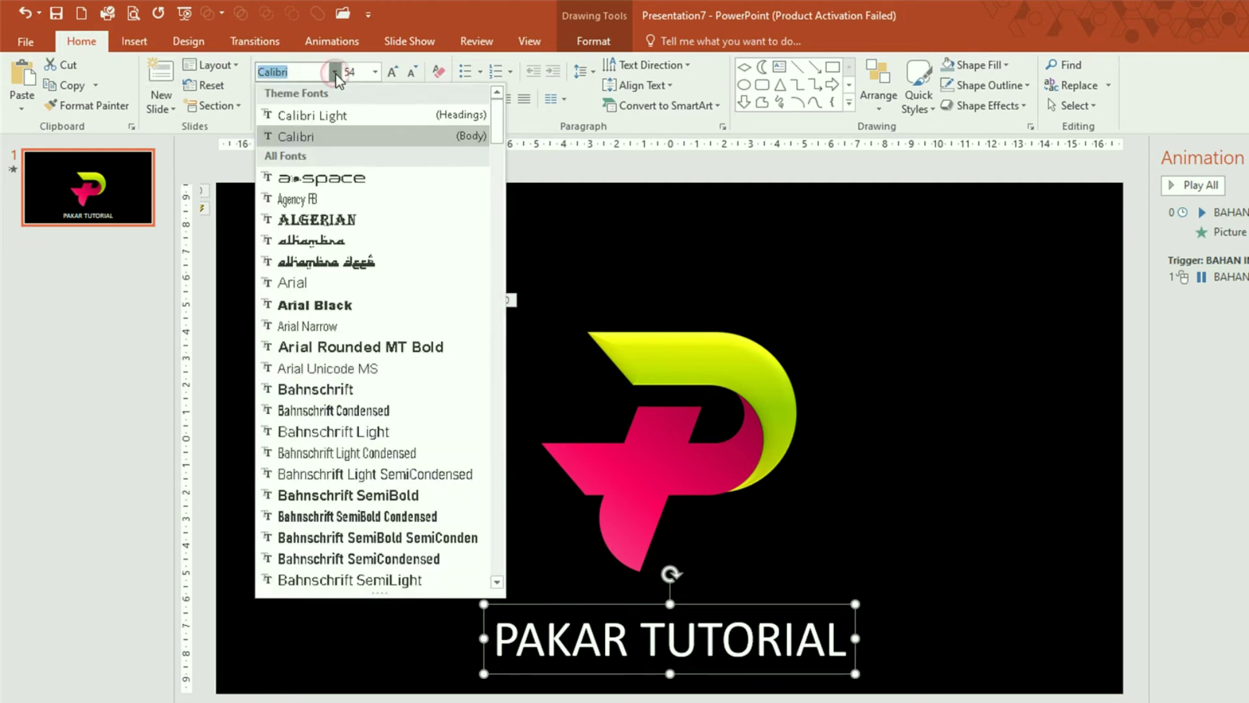
pyautogui.scroll(-6, 355, 362)
pyautogui.scroll(-3, 357, 351)
pyautogui.scroll(-2, 361, 337)
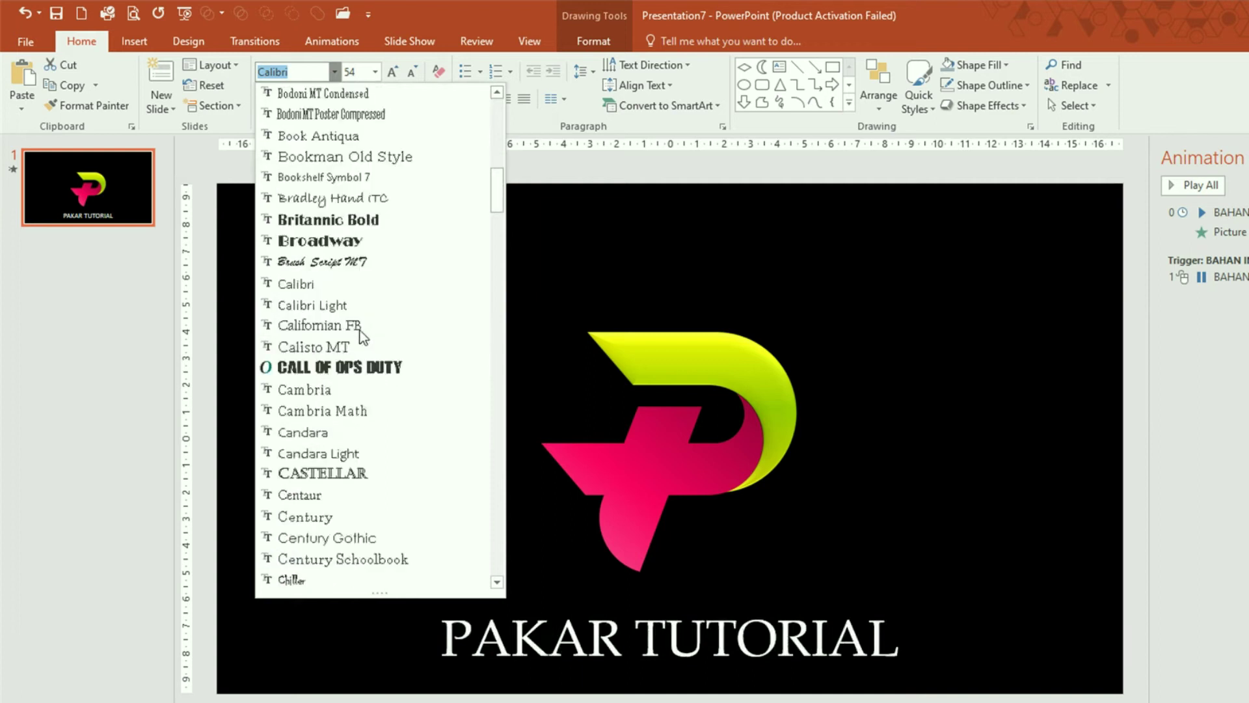
pyautogui.scroll(-5, 361, 337)
pyautogui.scroll(-7, 361, 329)
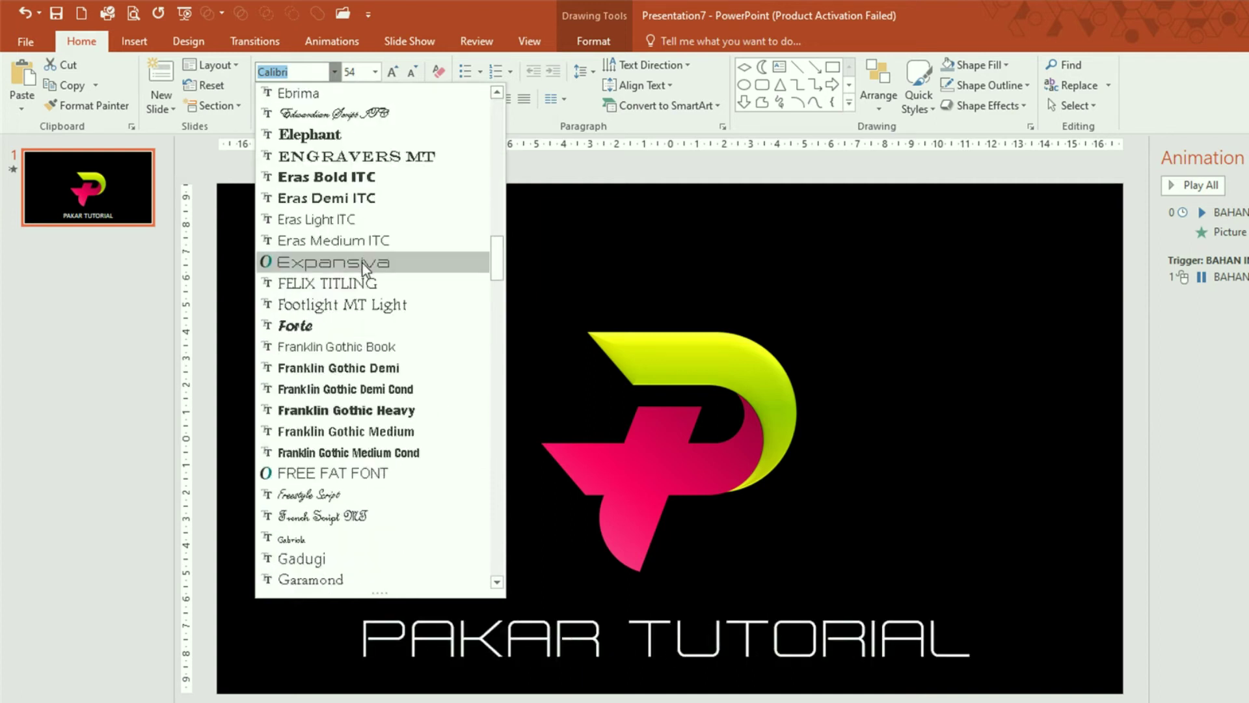
pyautogui.click(362, 263)
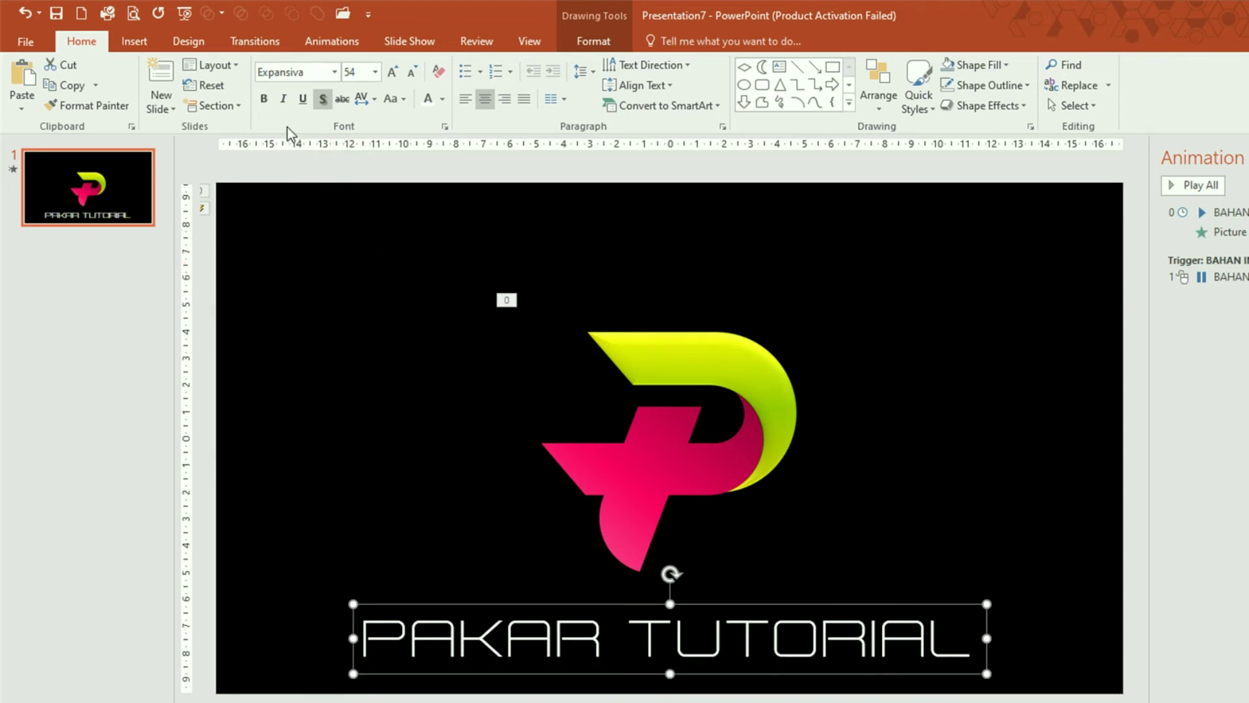
pyautogui.click(262, 103)
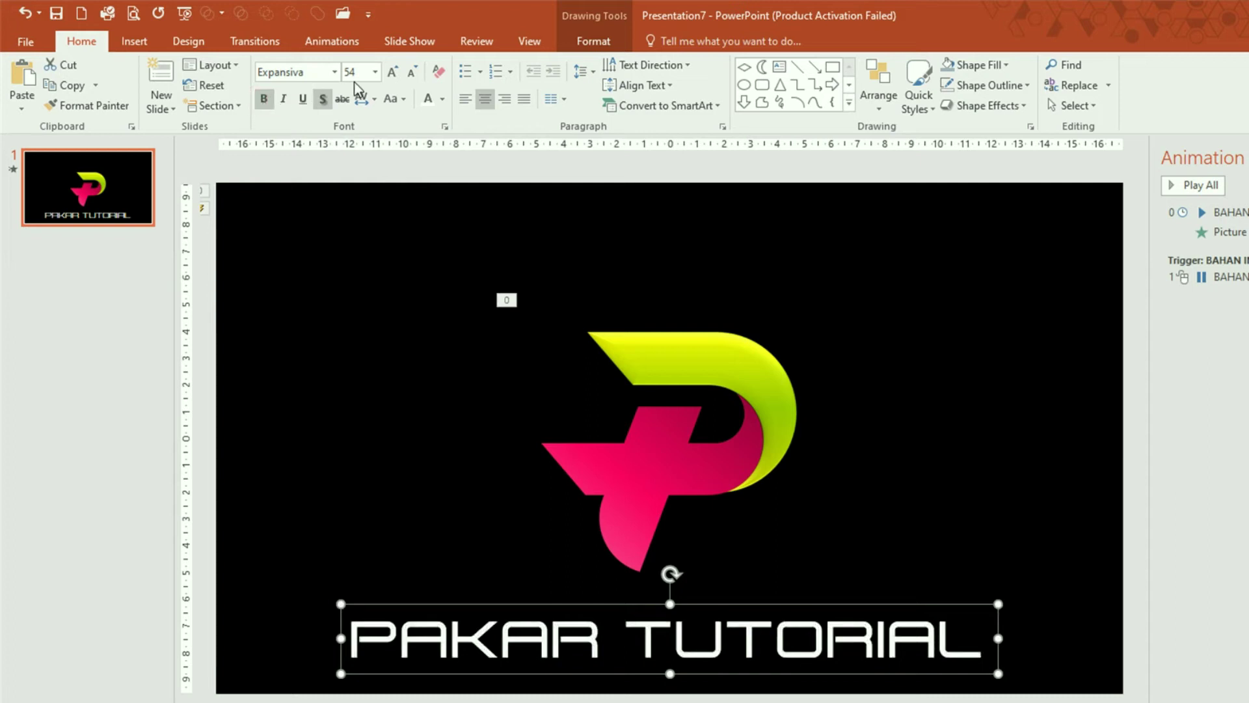
pyautogui.click(376, 72)
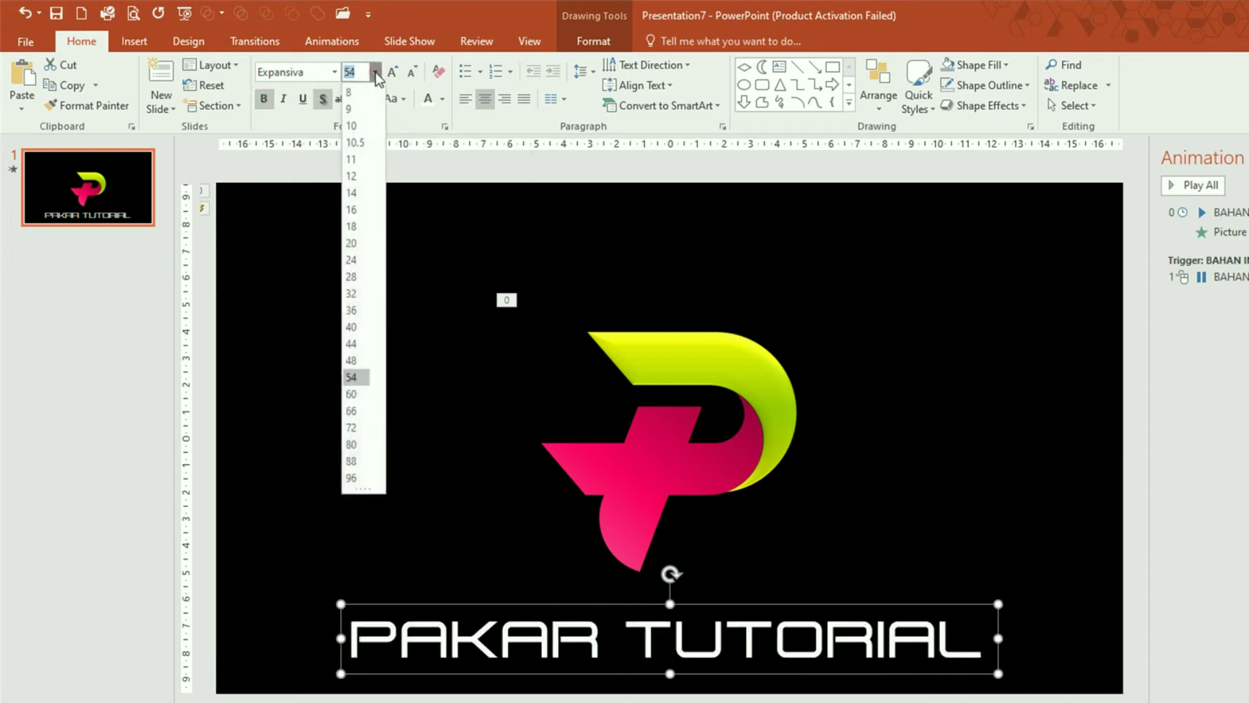
pyautogui.click(354, 327)
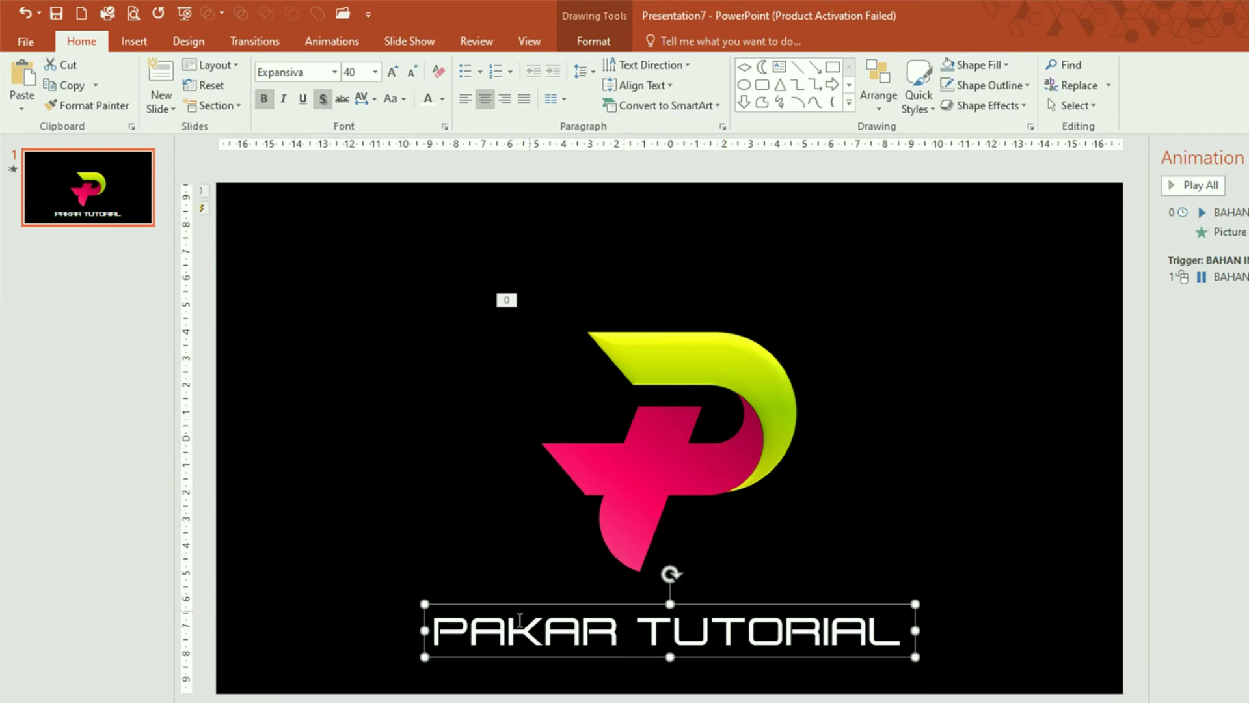
# Colour the word PAKAR with the logo's yellow-green using the eyedropper.
pyautogui.click(436, 631)
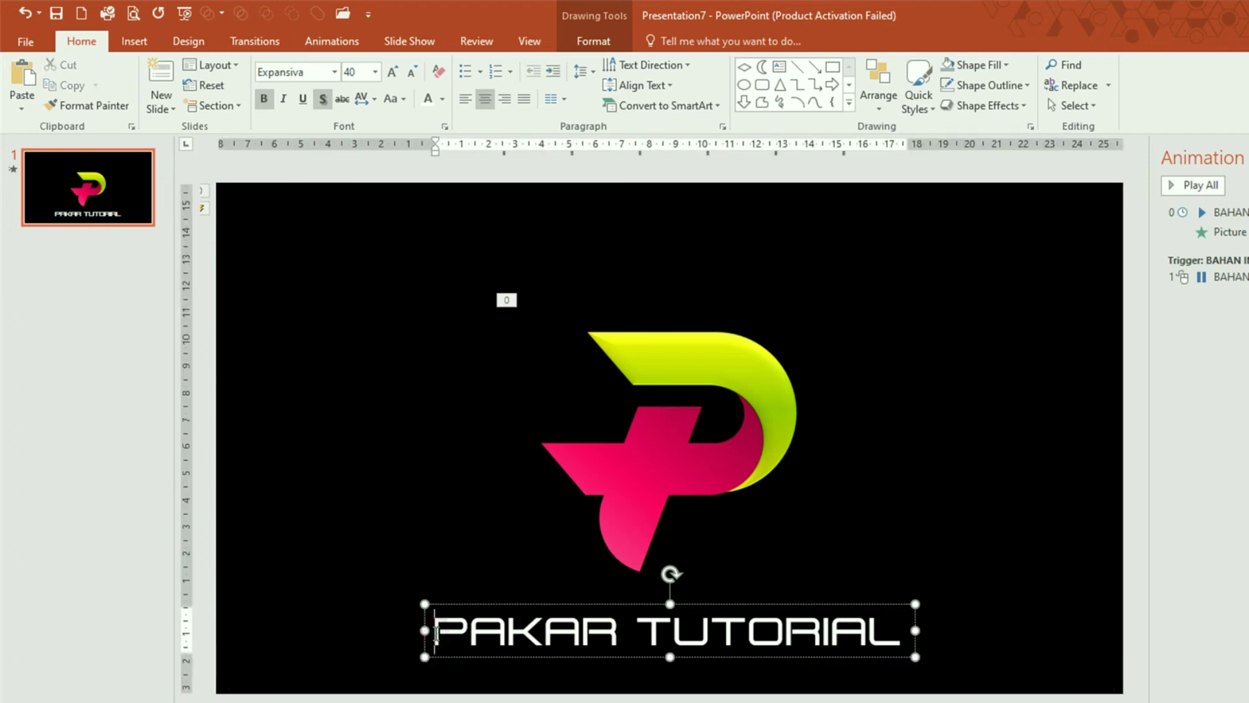
pyautogui.moveTo(435, 631); pyautogui.dragTo(620, 635)
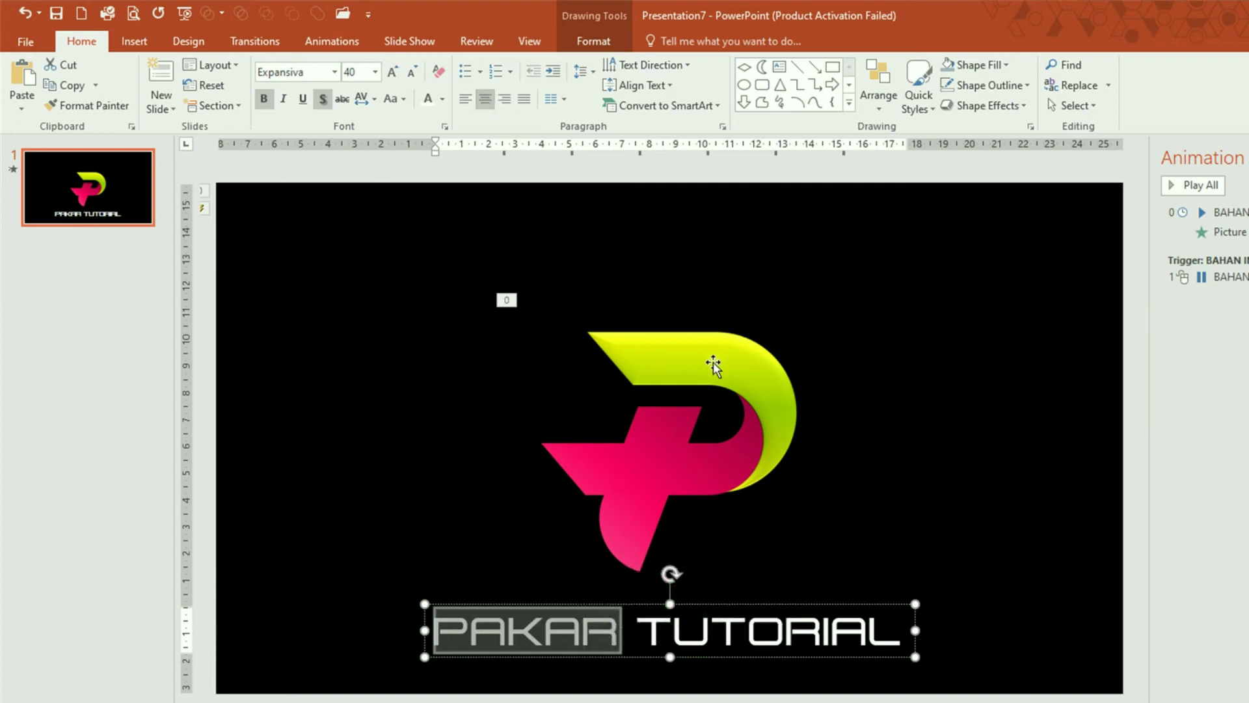
pyautogui.click(443, 99)
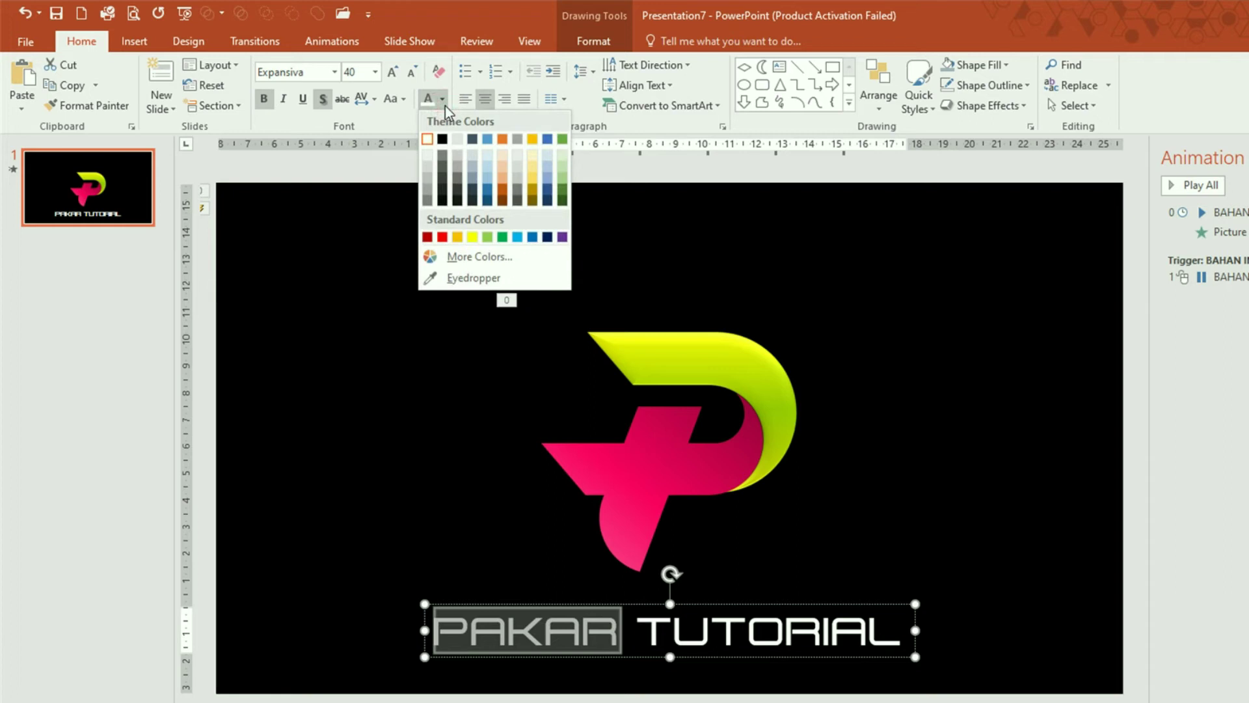
pyautogui.click(467, 280)
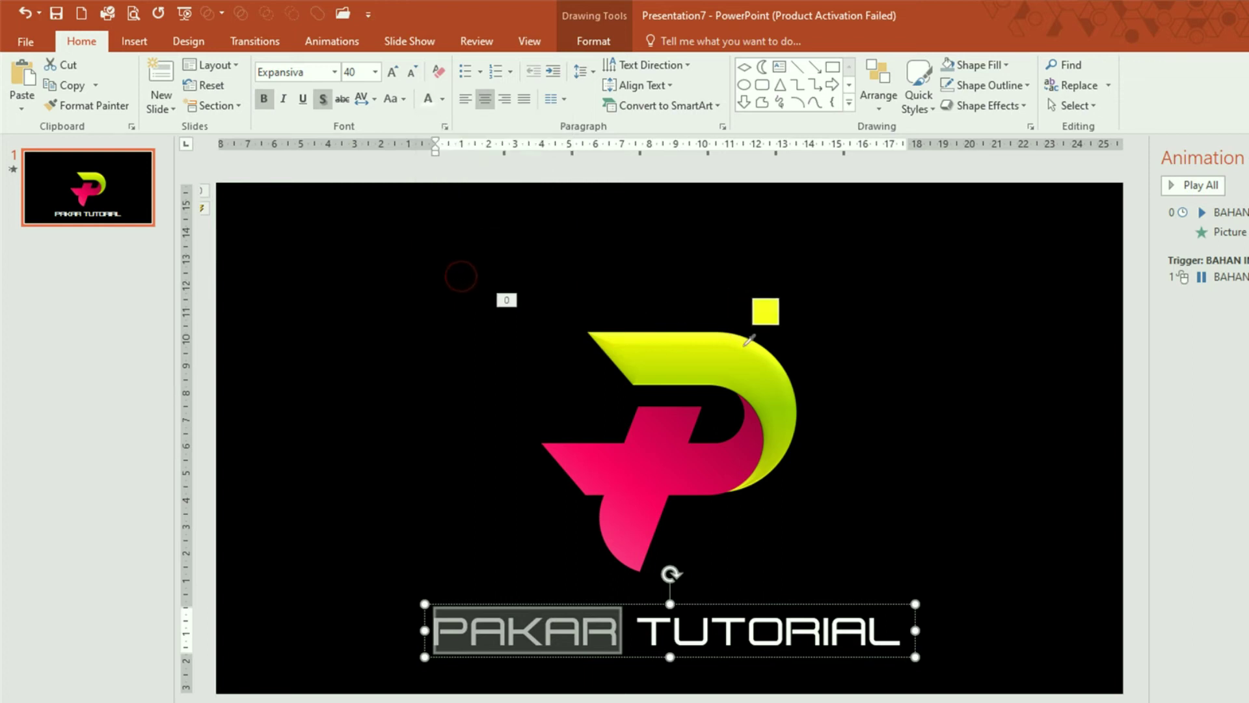
pyautogui.click(718, 344)
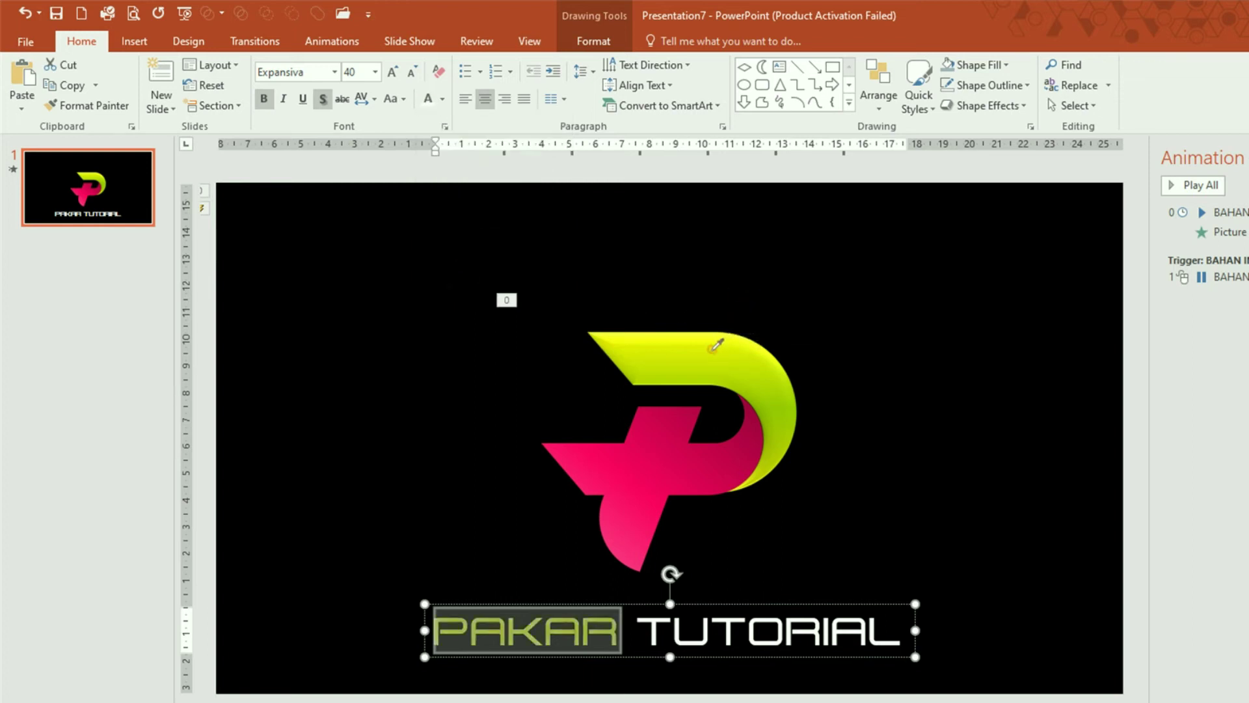
# Colour the word TUTORIAL with the logo's pink using the eyedropper.
pyautogui.moveTo(638, 628); pyautogui.dragTo(914, 635)
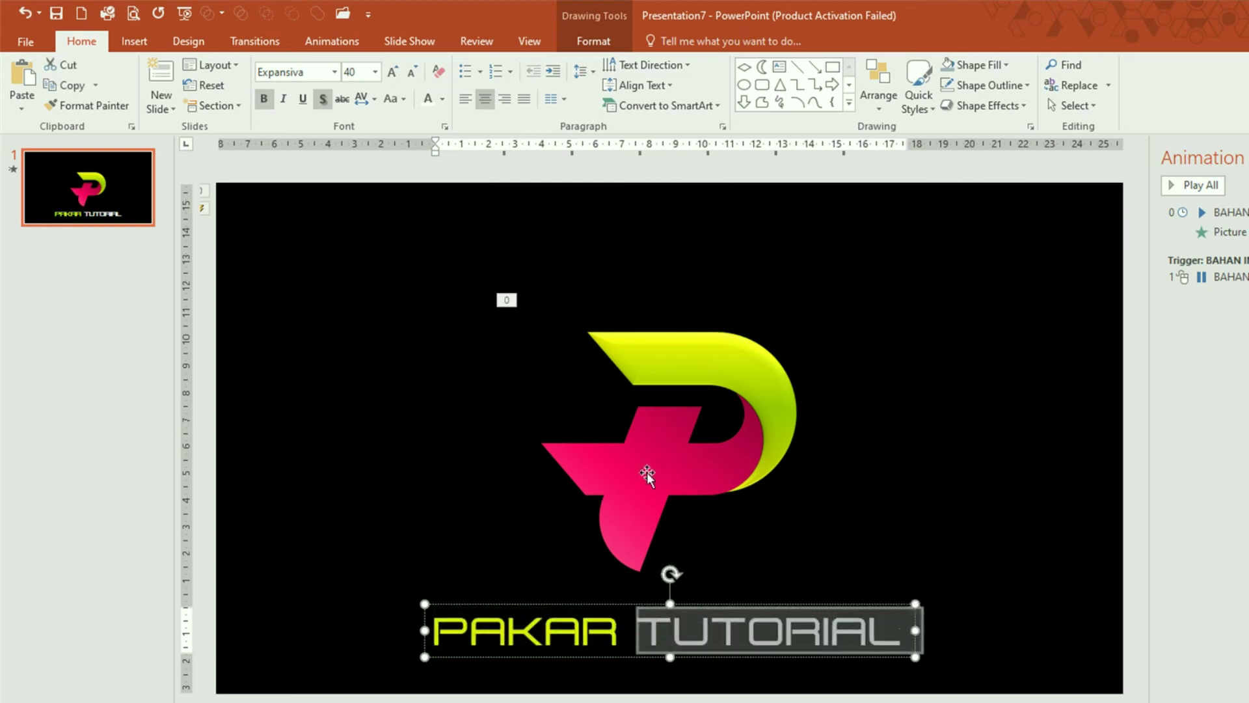
pyautogui.click(440, 103)
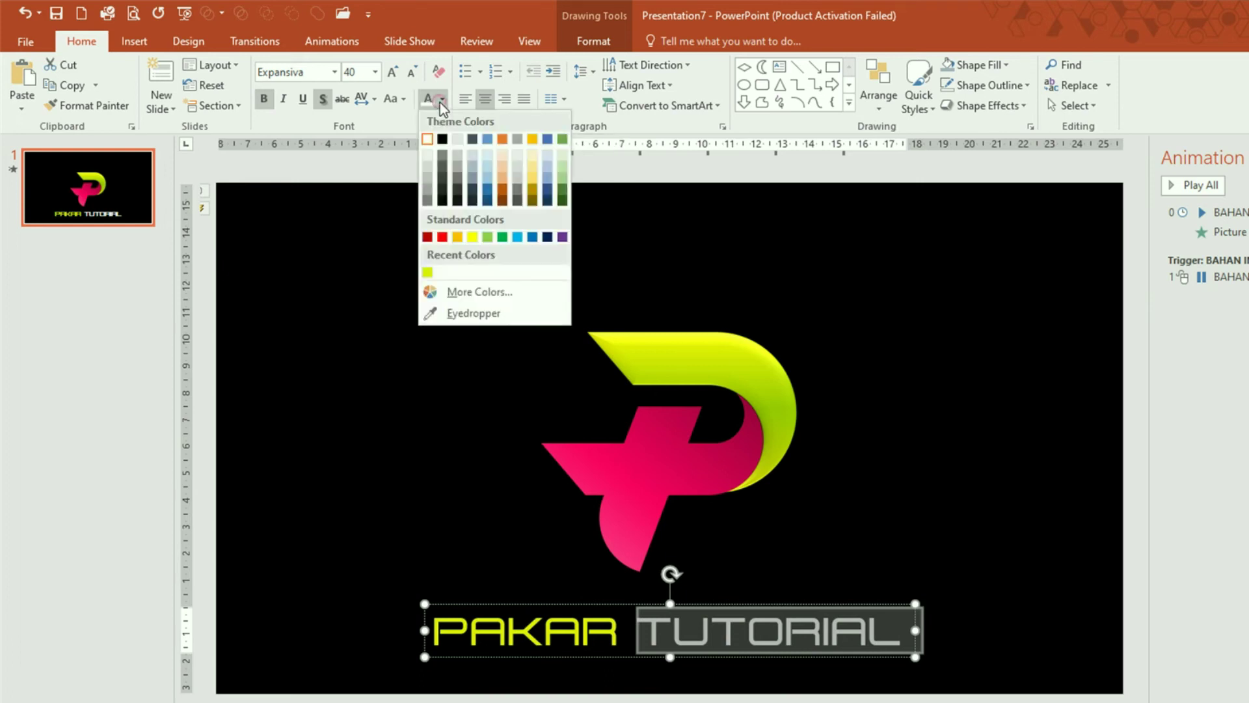
pyautogui.click(471, 313)
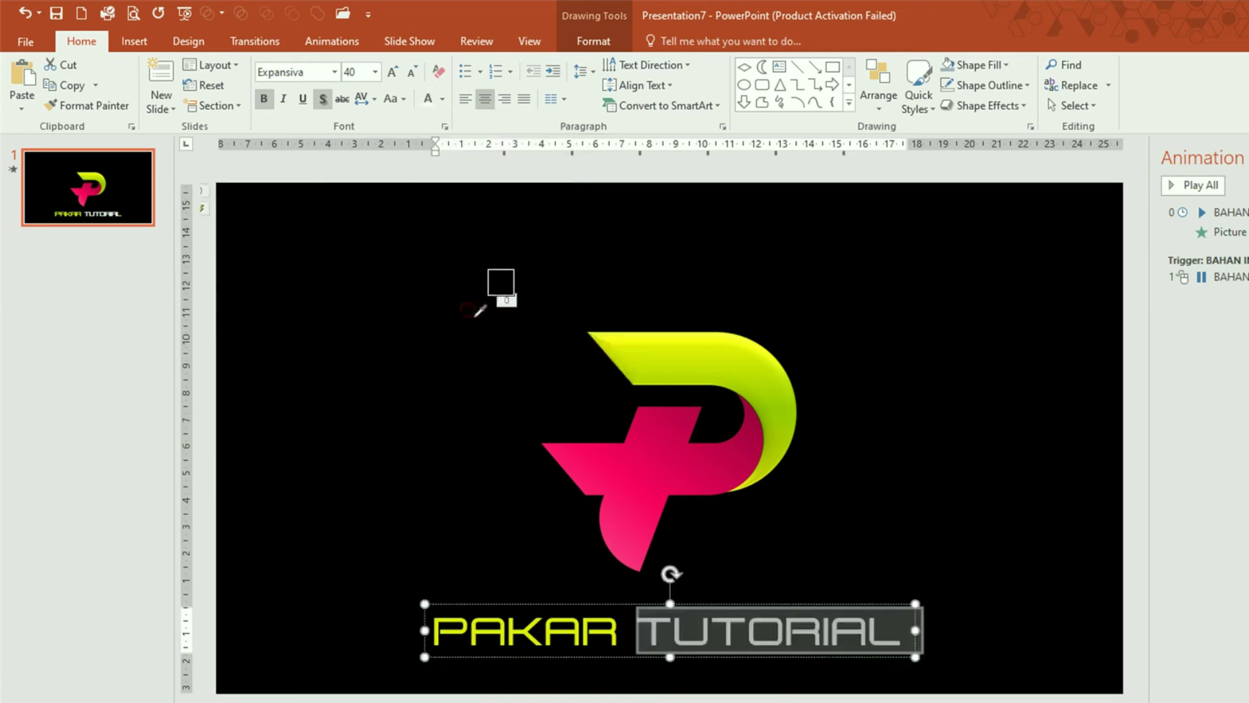
pyautogui.click(639, 475)
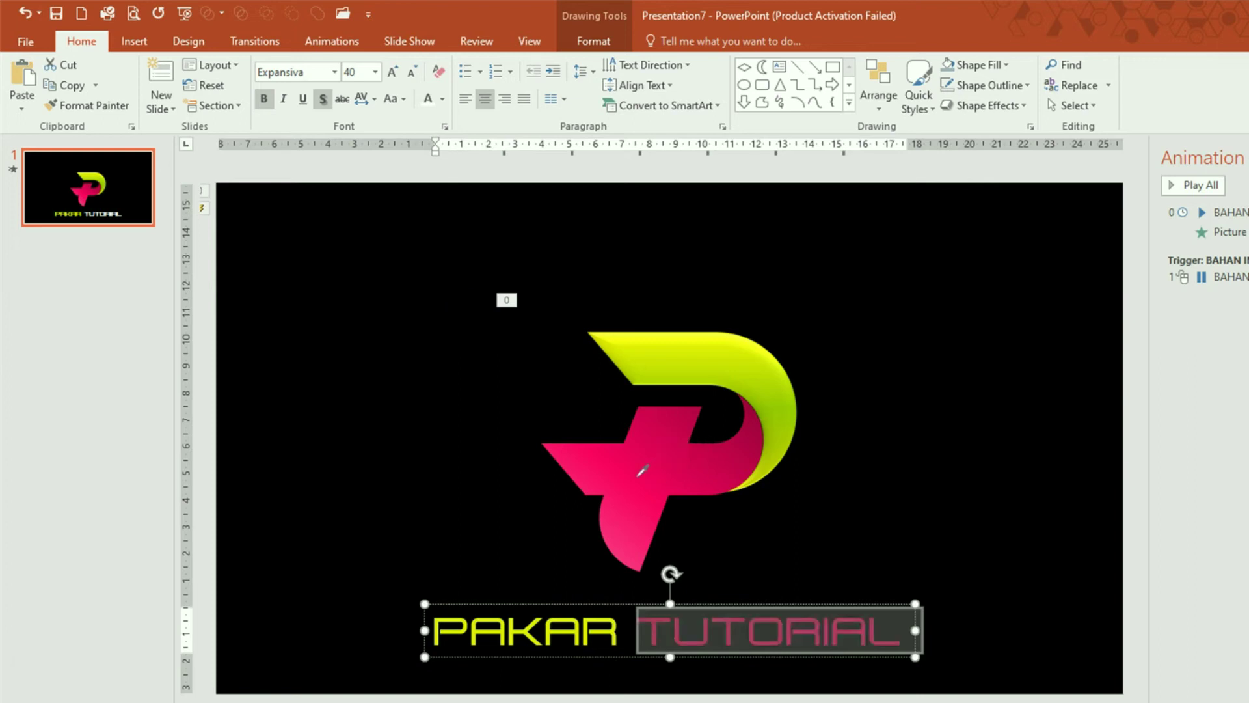
pyautogui.click(837, 490)
pyautogui.moveTo(663, 500)
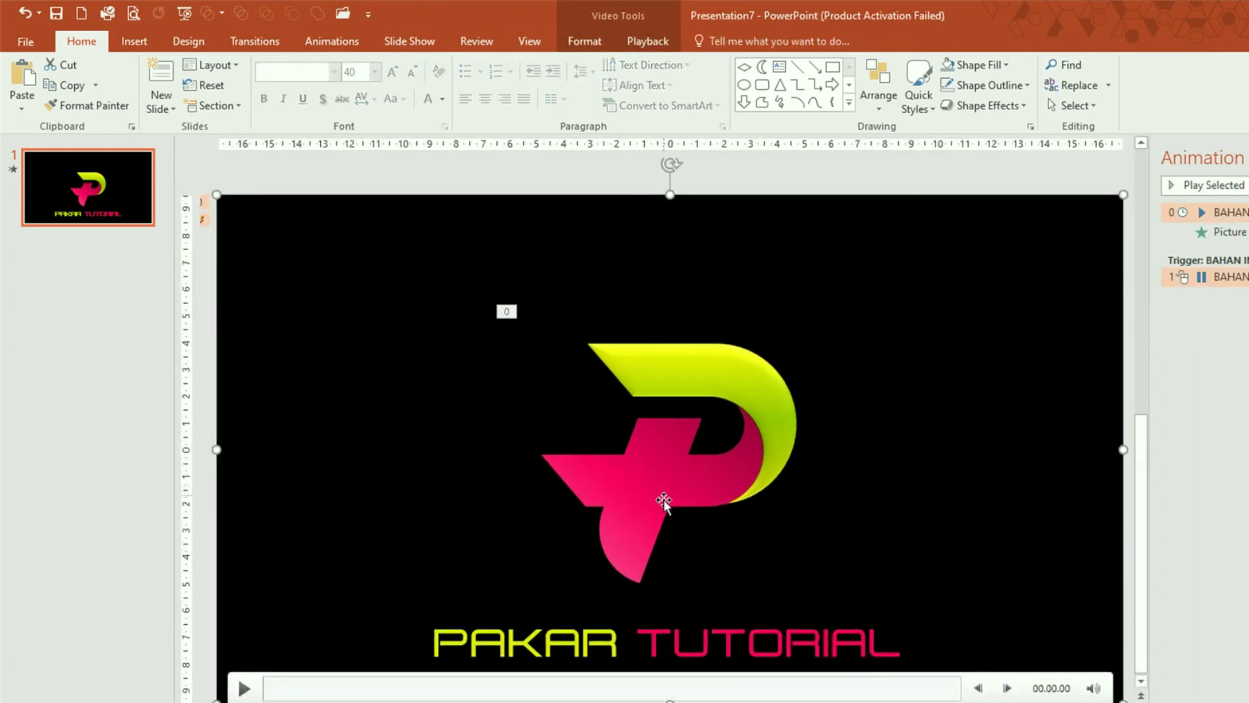
# Apply the first Glow Variation text effect to the PAKAR TUTORIAL caption.
pyautogui.click(671, 628)
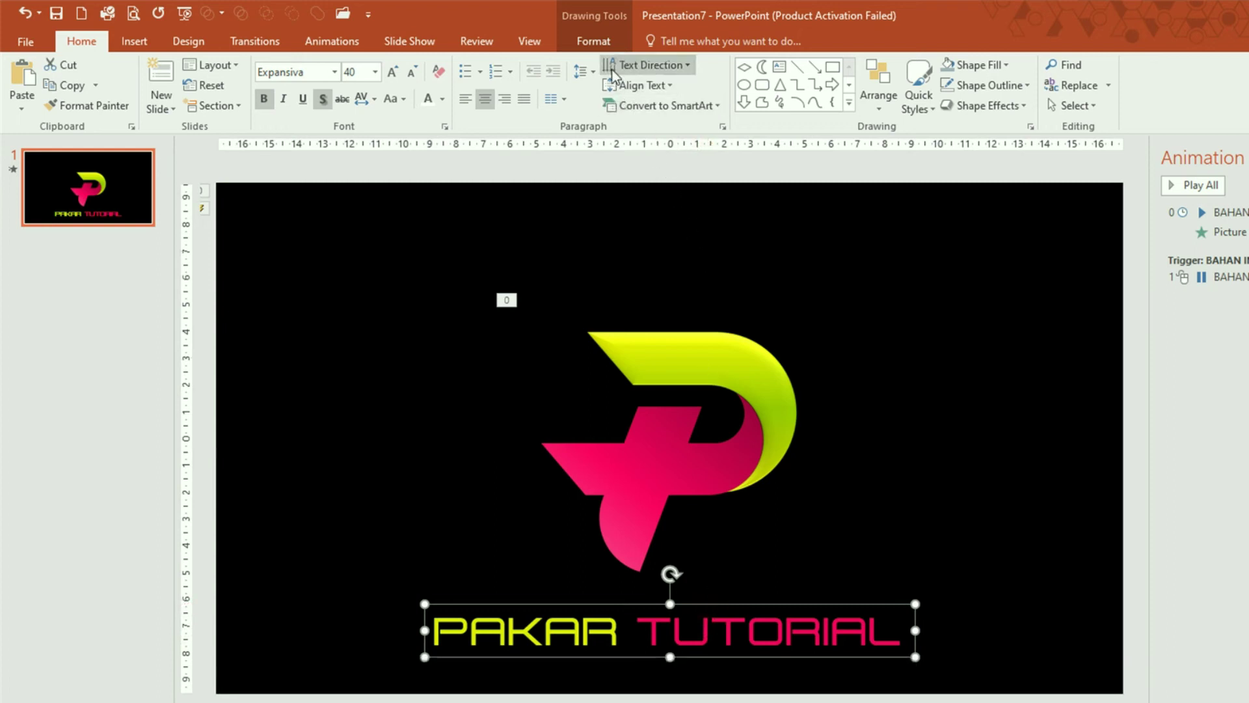
pyautogui.click(604, 41)
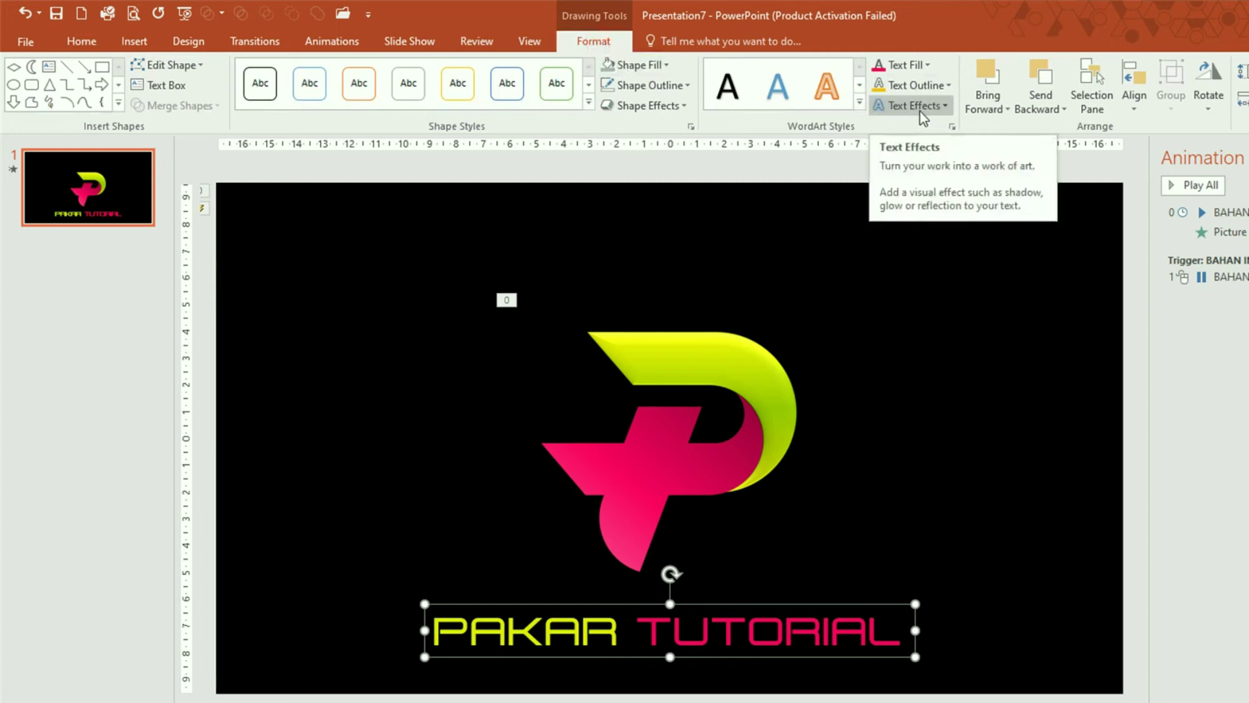
pyautogui.click(946, 107)
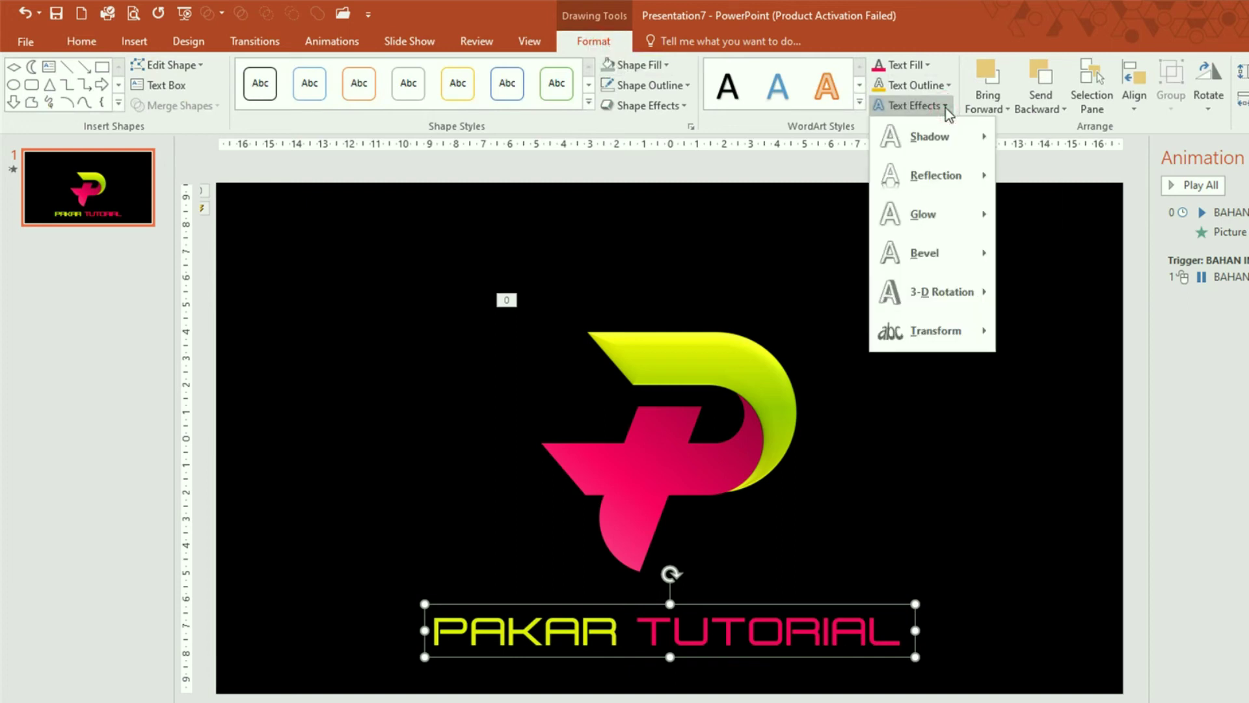
pyautogui.moveTo(923, 213)
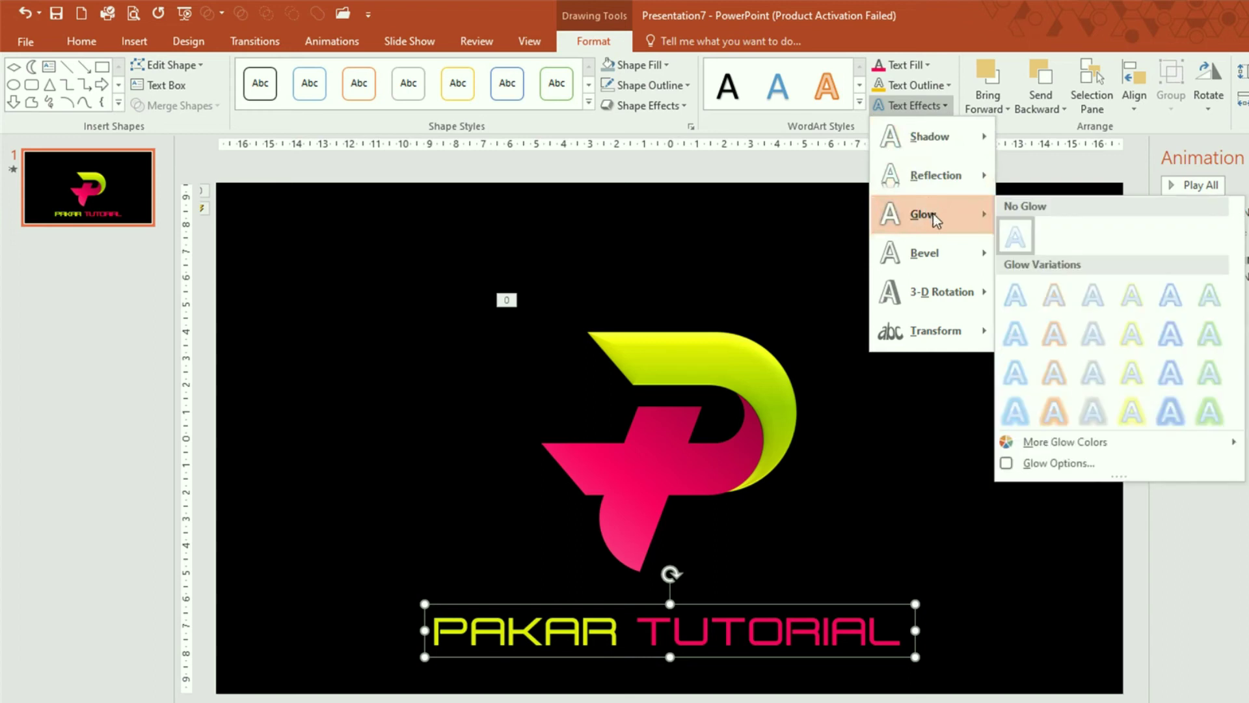
pyautogui.click(1022, 293)
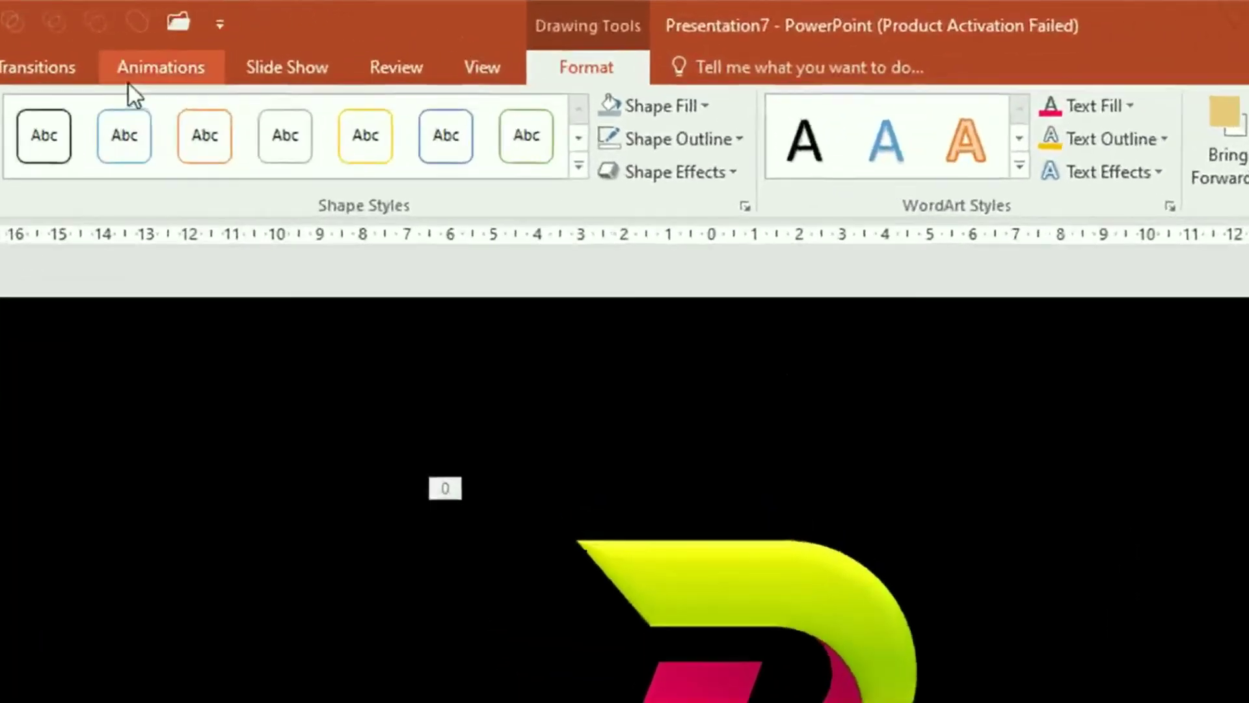
# Give the caption a Split entrance animation with the Vertical Out direction.
pyautogui.click(166, 68)
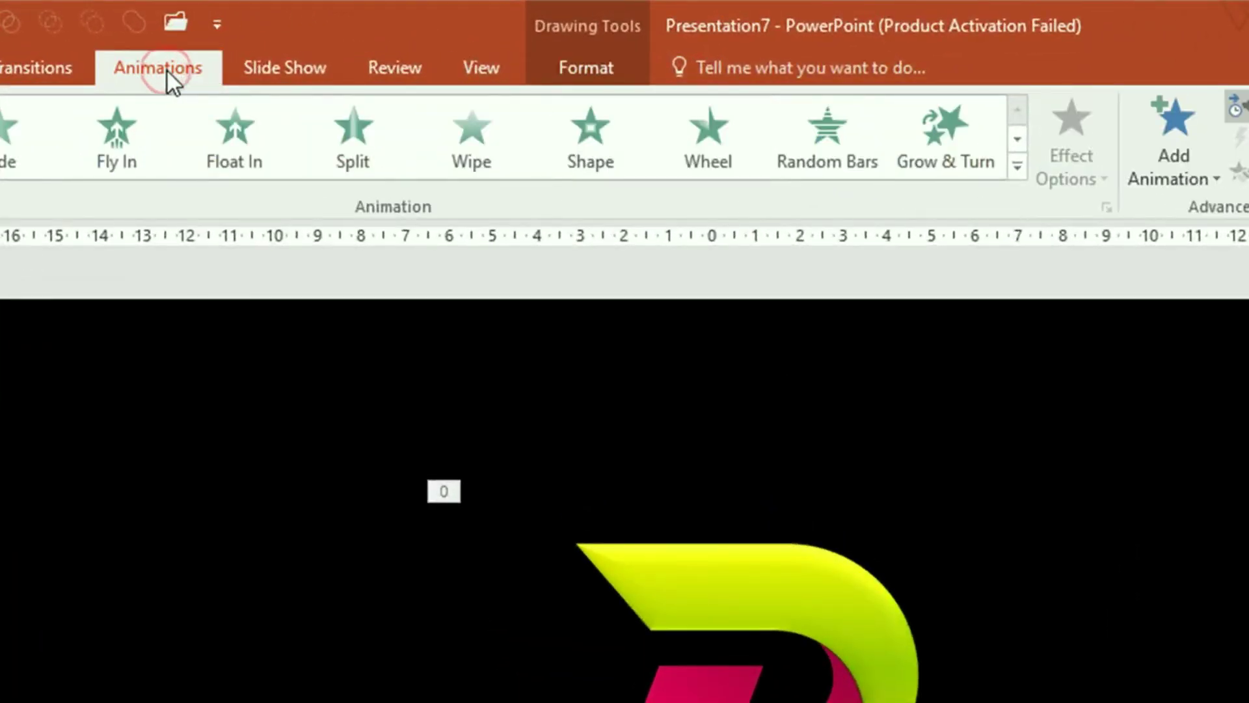
pyautogui.click(349, 135)
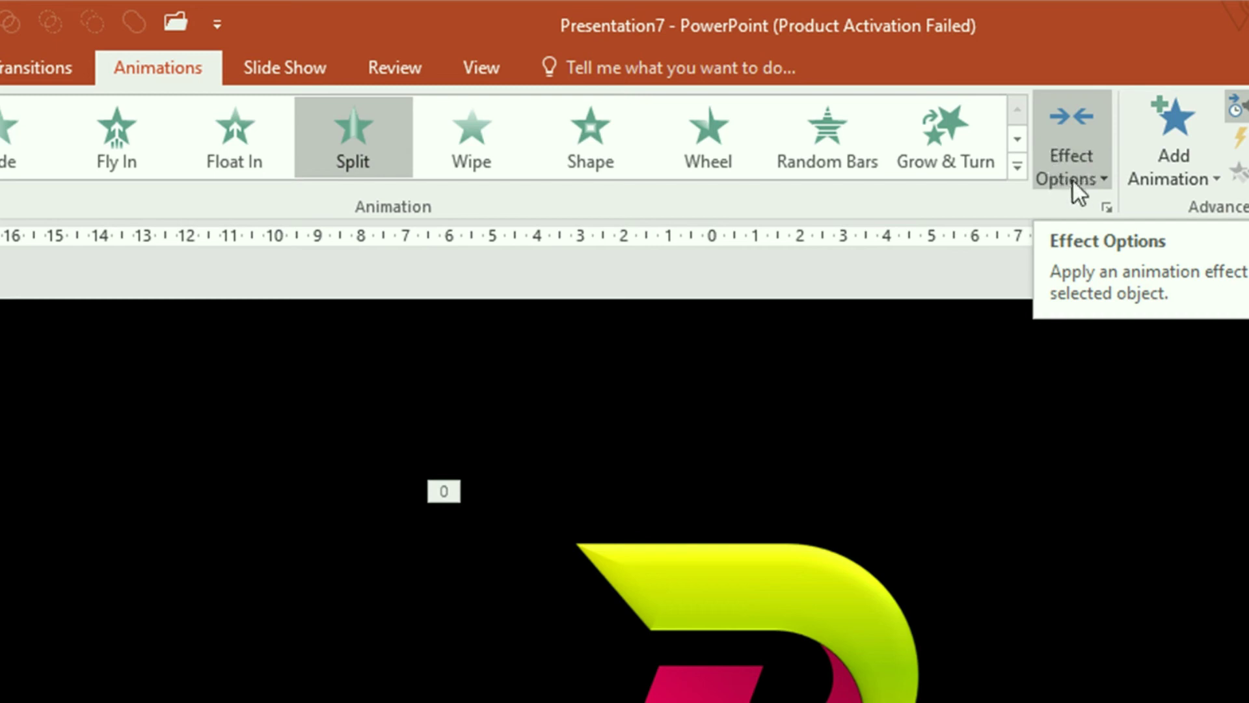
pyautogui.click(1106, 182)
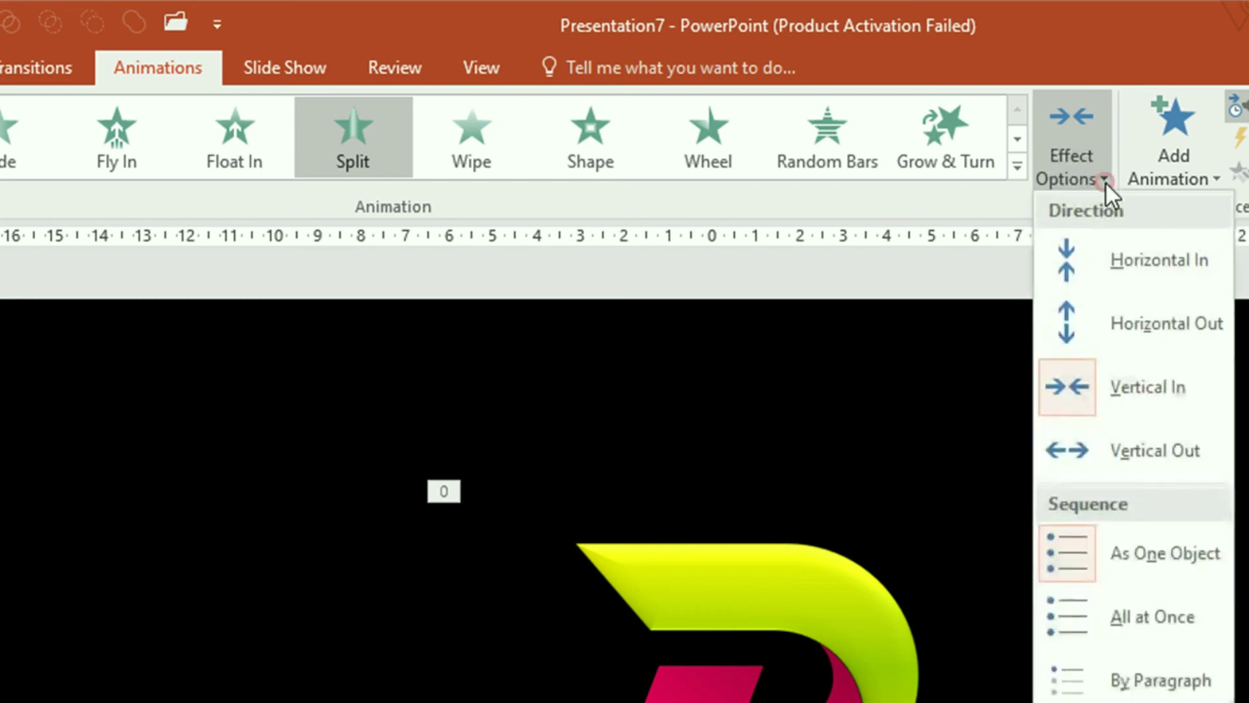
pyautogui.click(1130, 458)
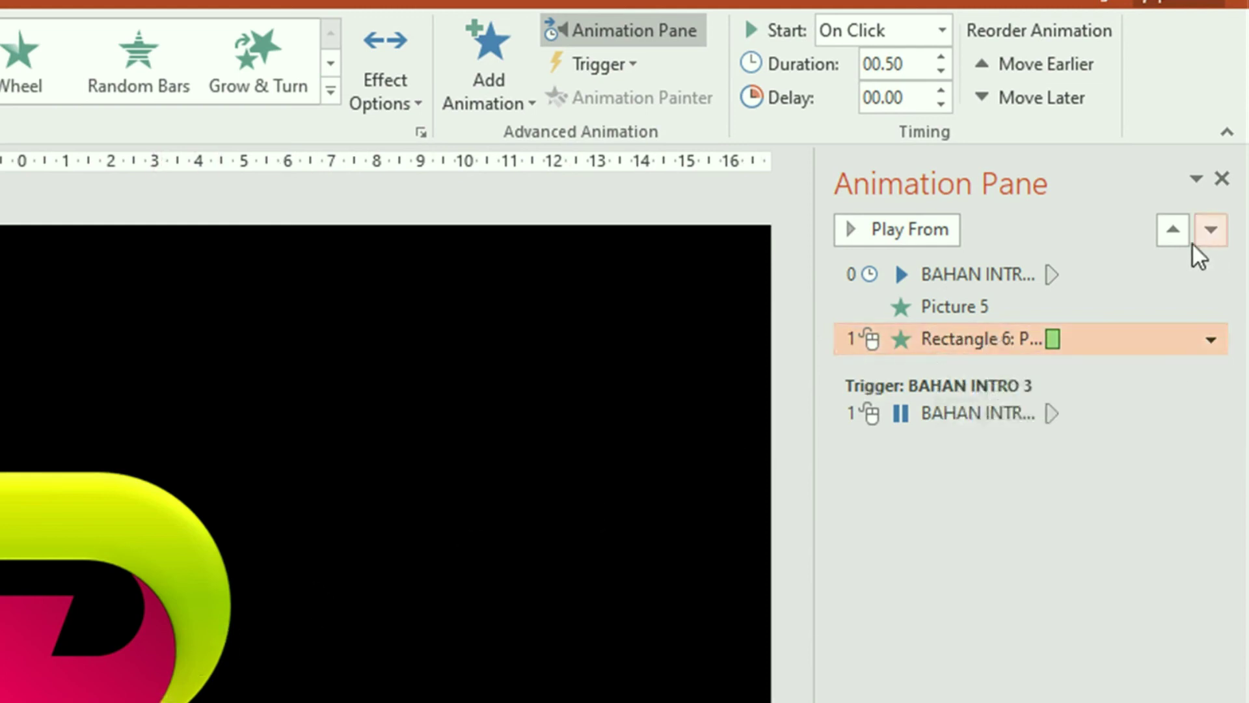
# Set the caption's Split timing to With Previous, 12-second delay, 1 second (Fast) duration.
pyautogui.click(1214, 341)
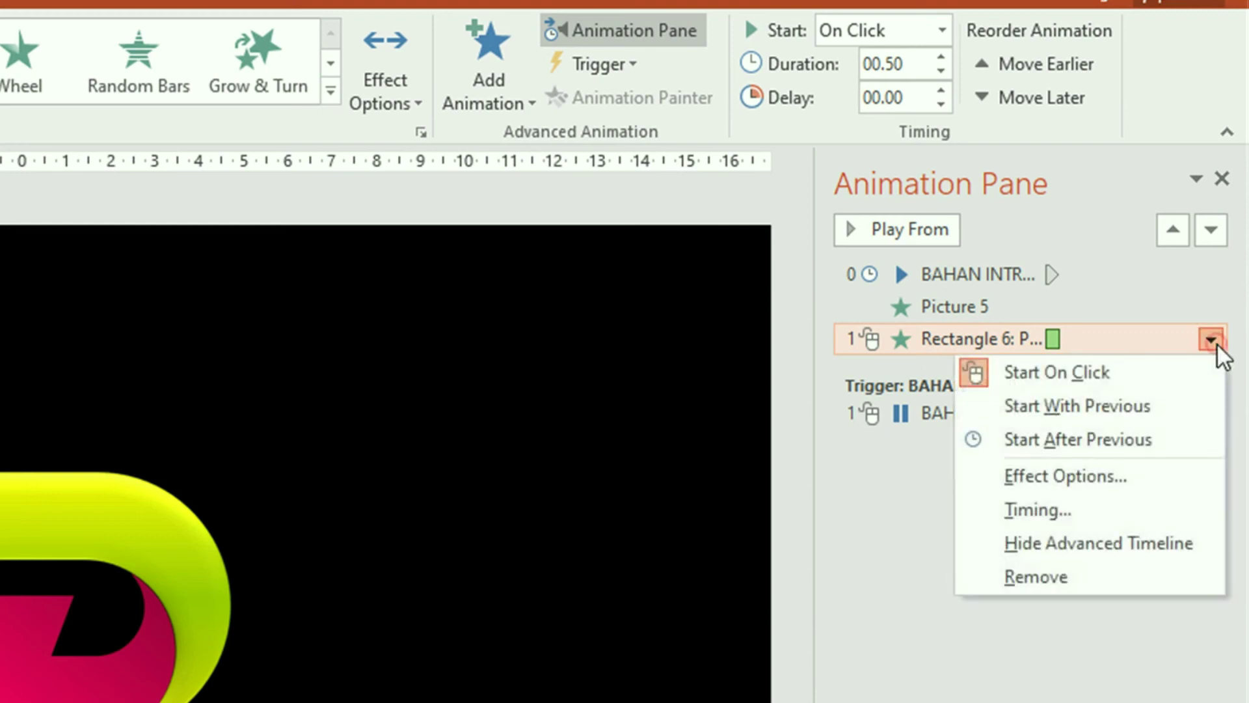
pyautogui.click(1125, 475)
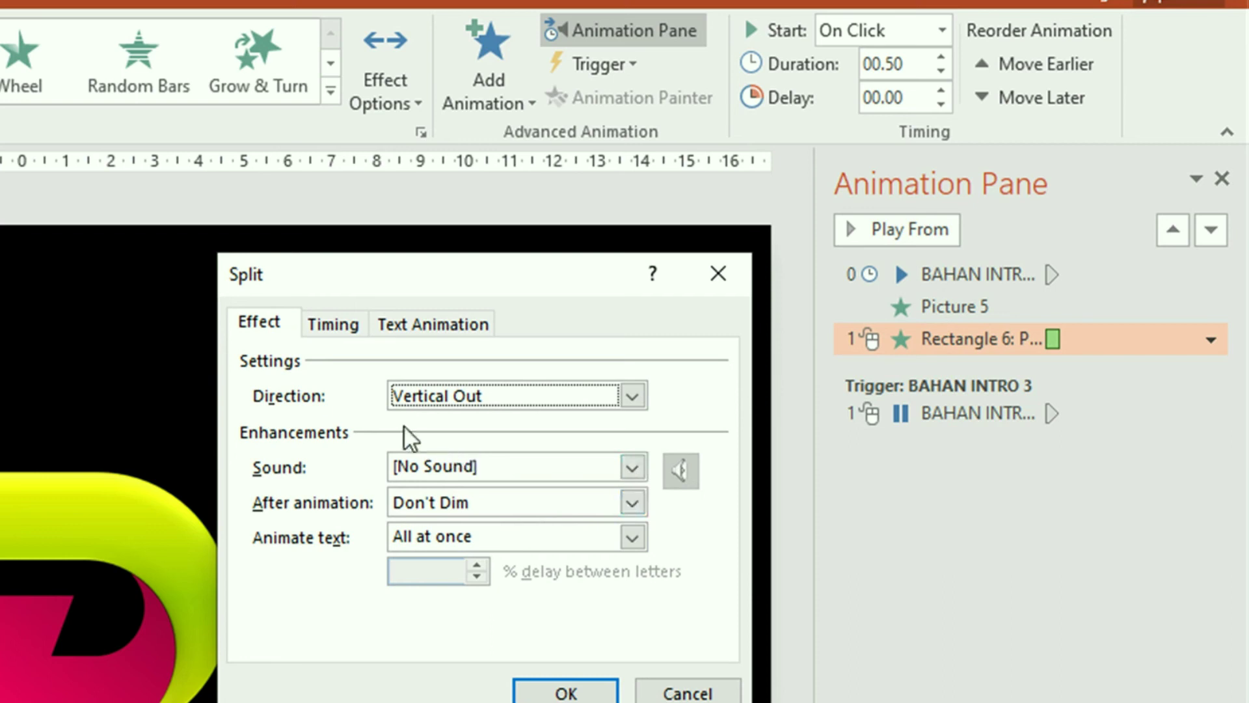
pyautogui.click(337, 328)
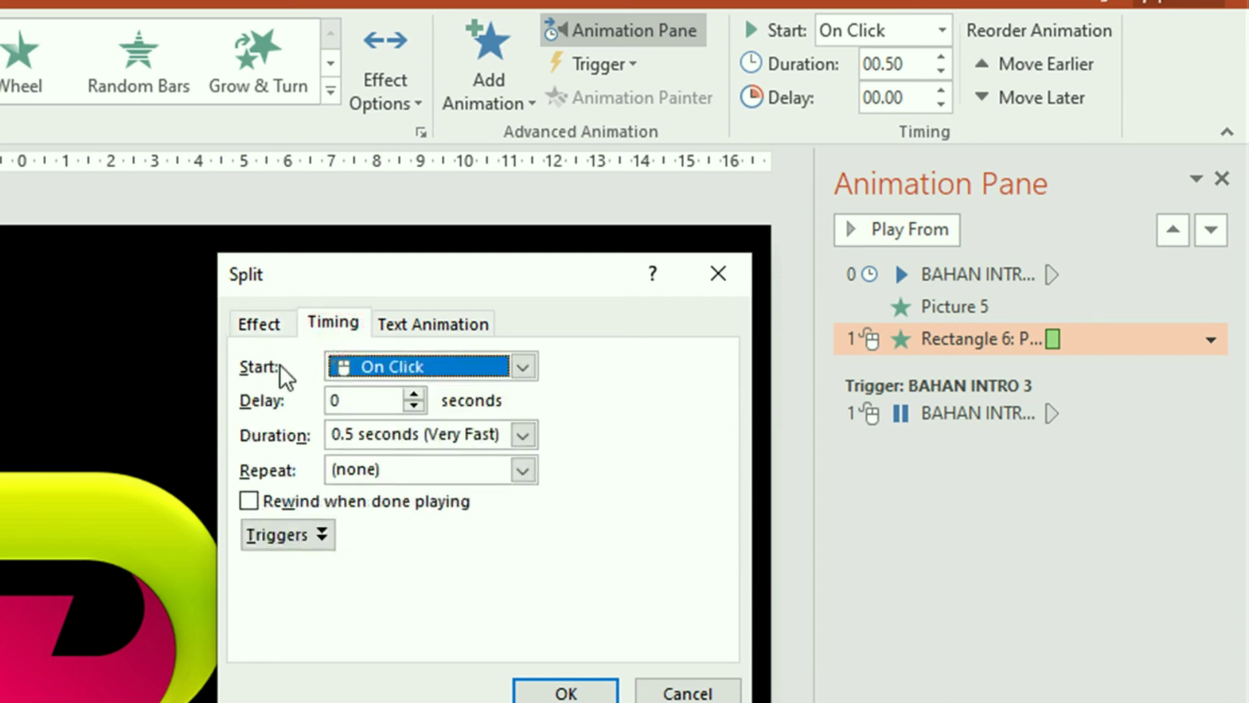
pyautogui.click(522, 372)
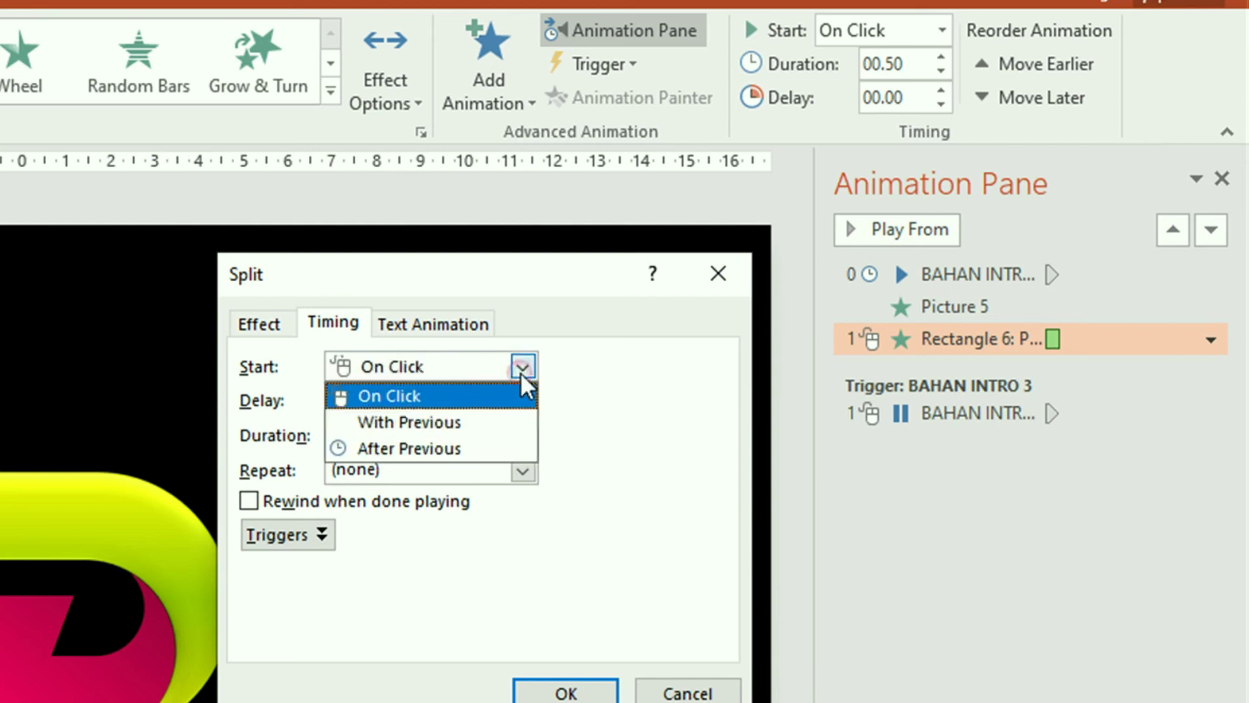
pyautogui.click(485, 429)
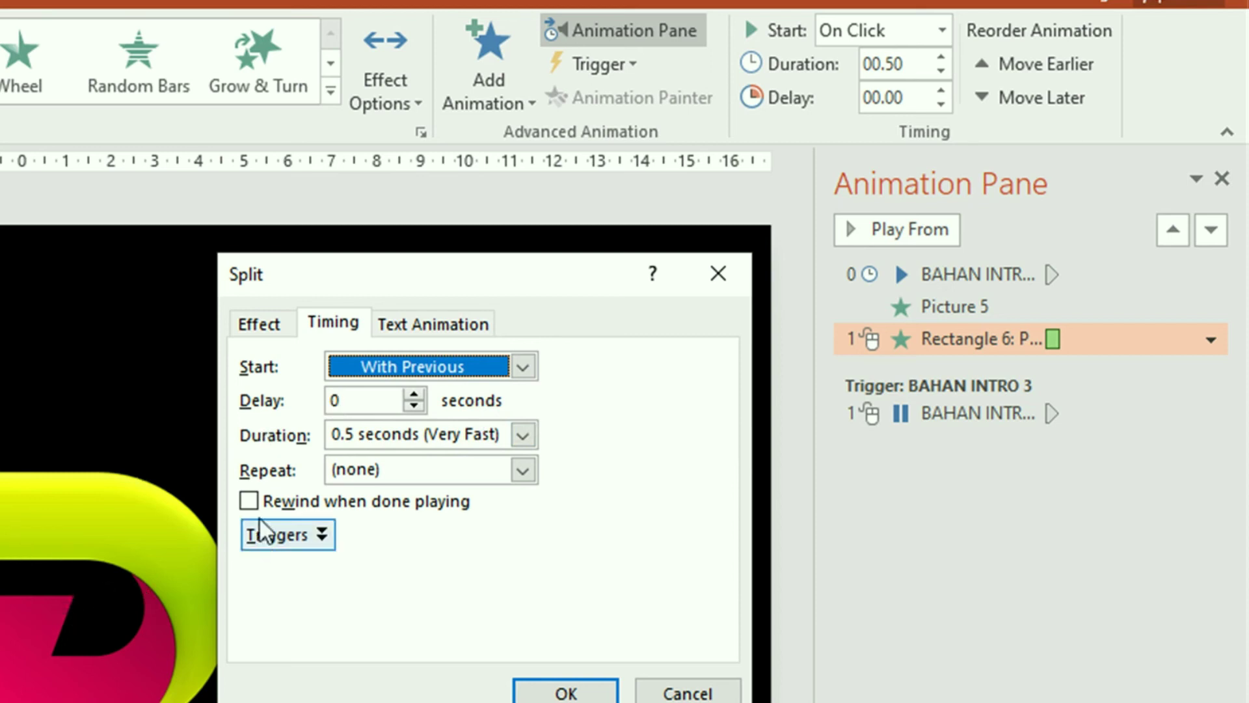
pyautogui.click(335, 401)
pyautogui.write('12')
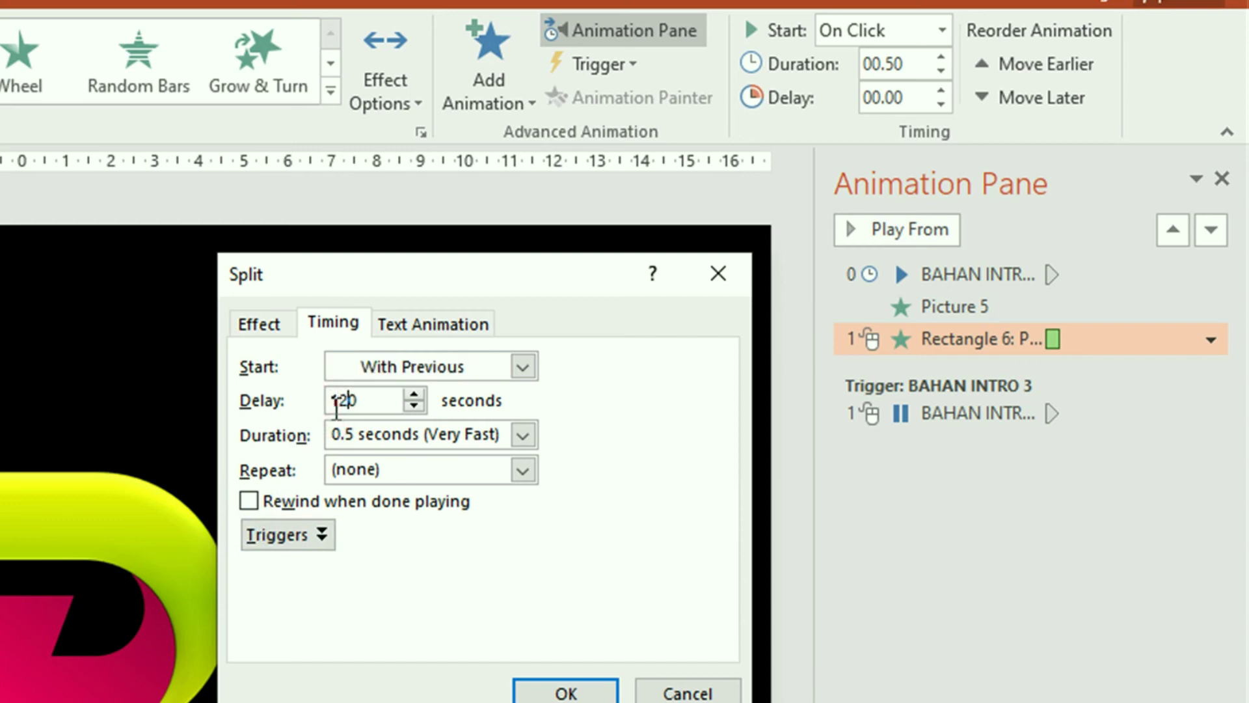
pyautogui.press('Delete')
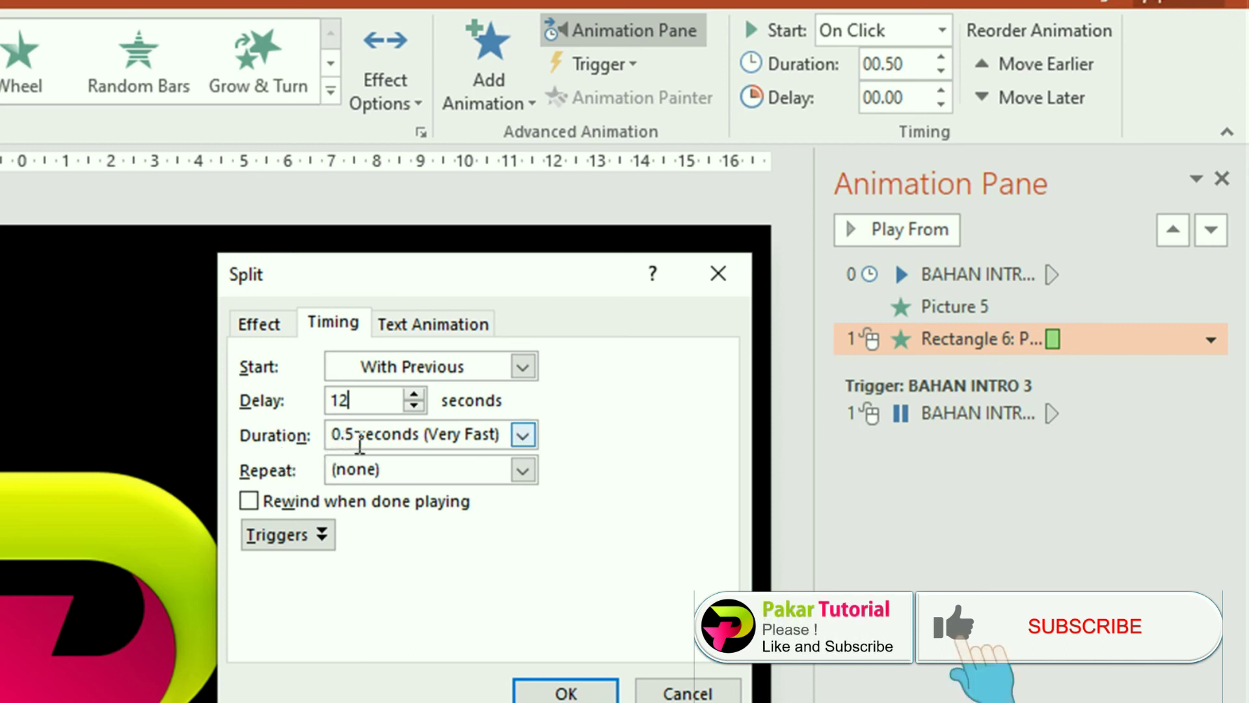
pyautogui.click(524, 439)
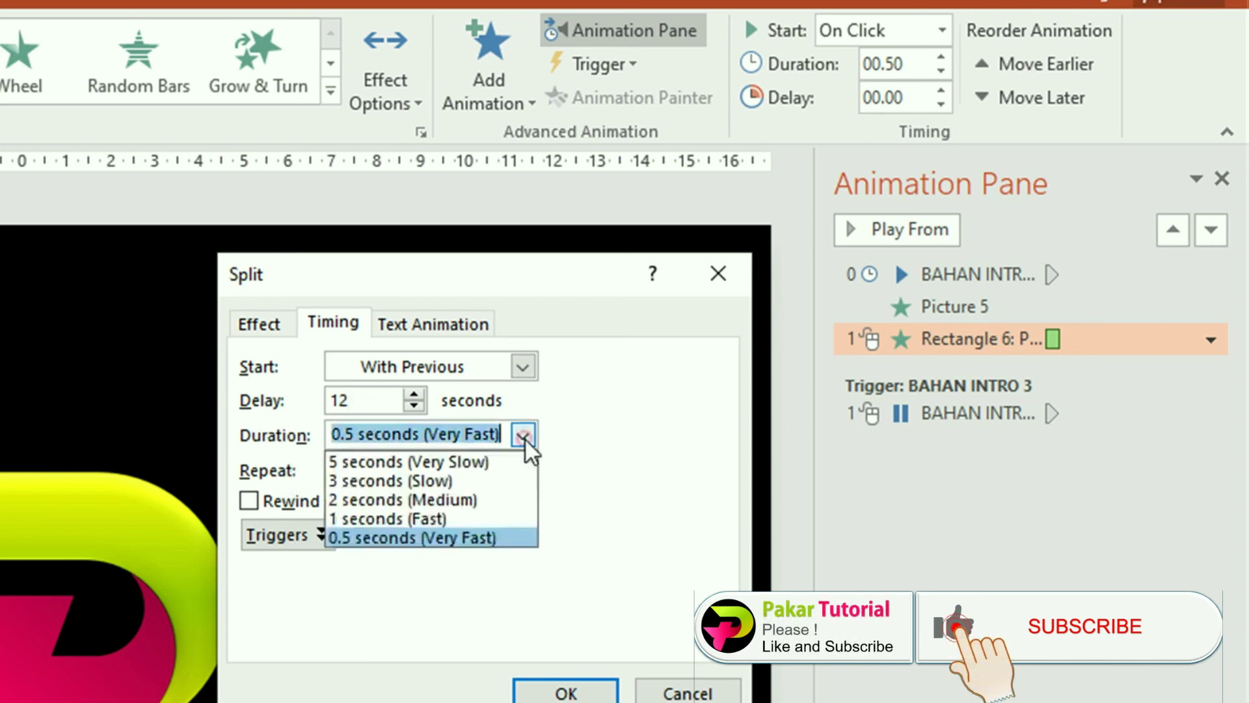
pyautogui.click(468, 518)
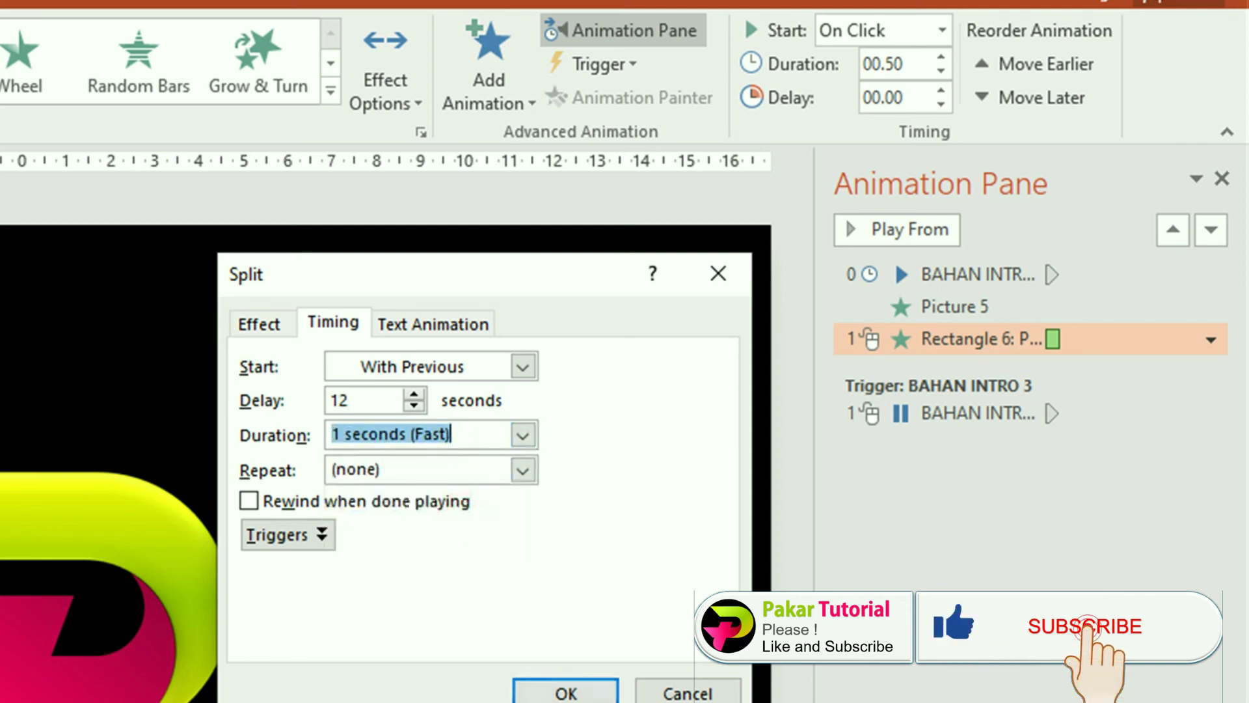
pyautogui.click(566, 693)
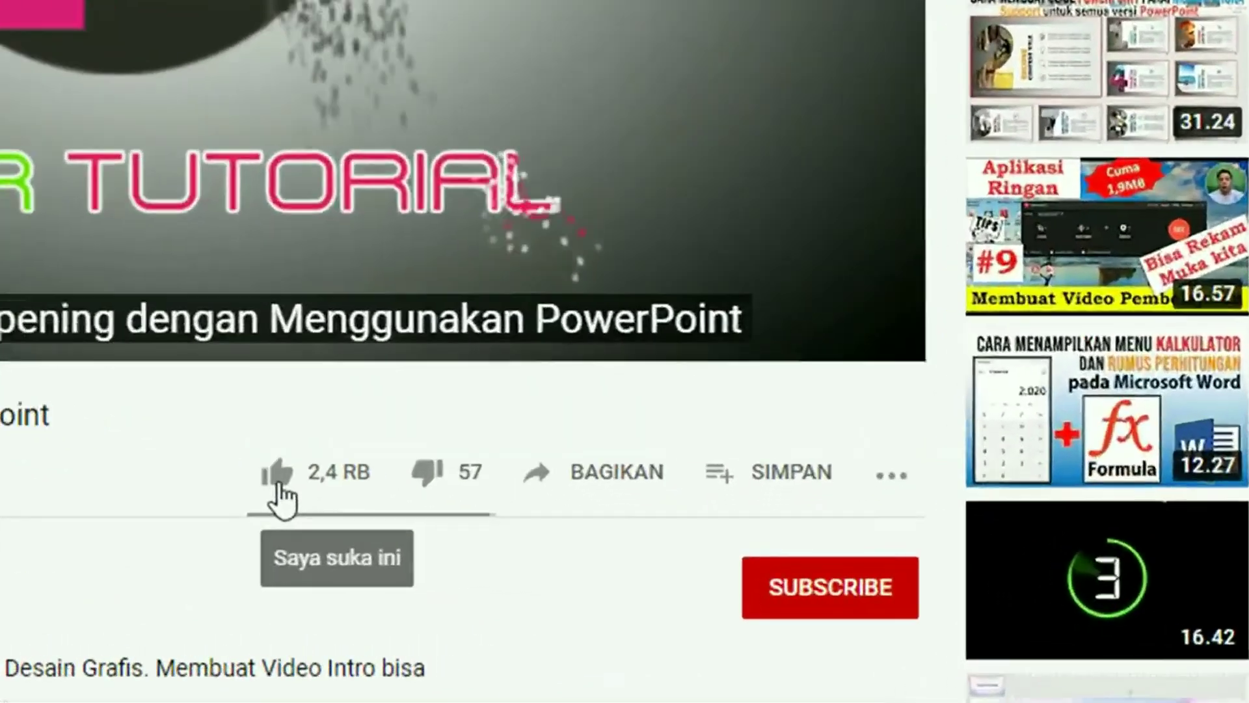
# Like the video, subscribe to the channel, and set its bell notifications to Semua.
pyautogui.click(277, 482)
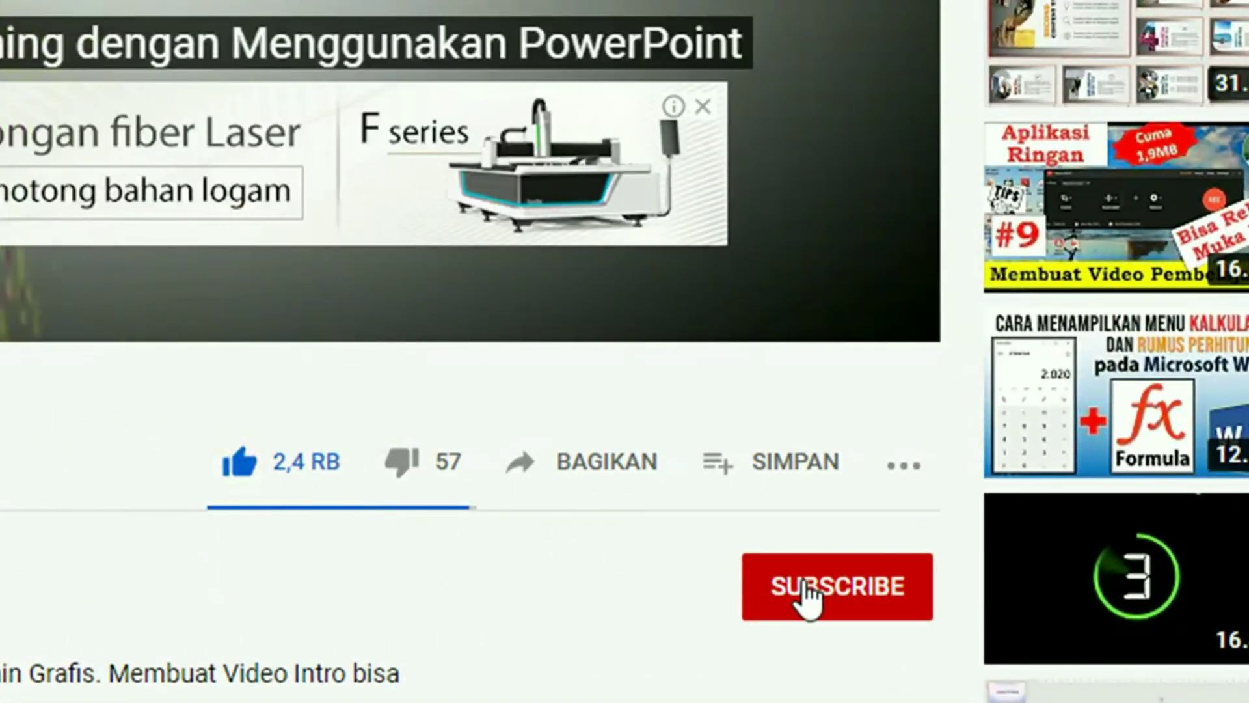
pyautogui.click(809, 594)
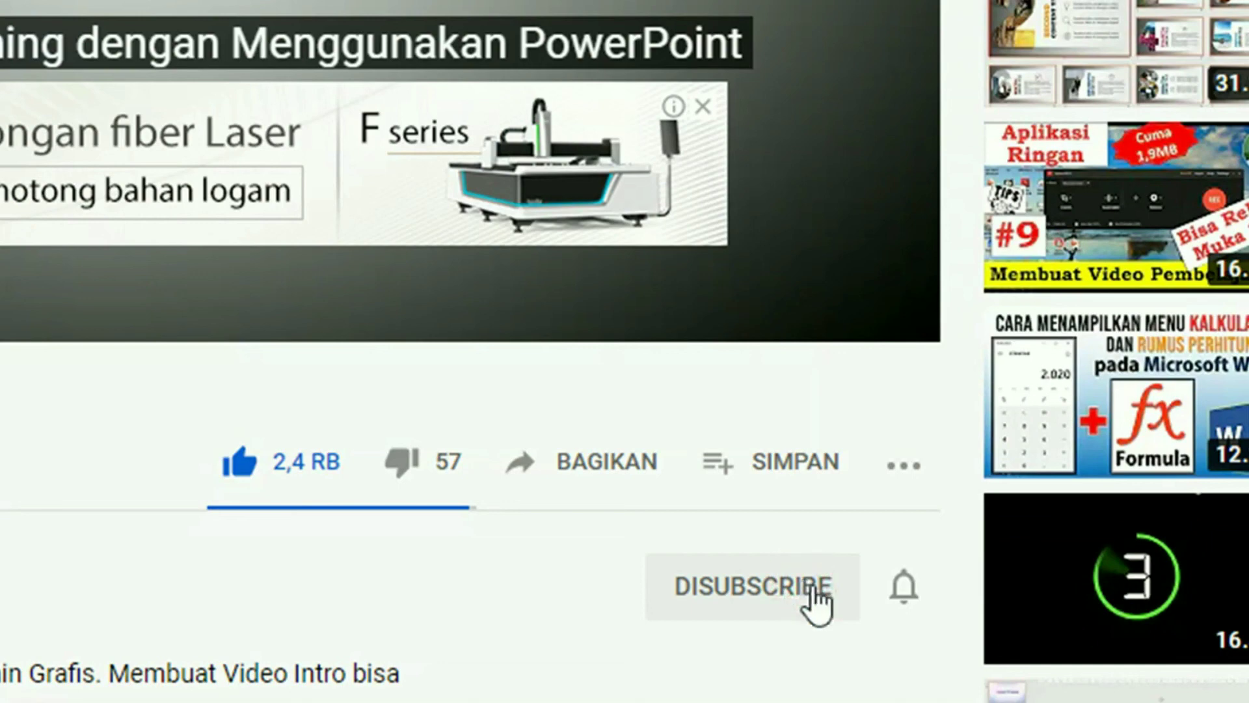
pyautogui.click(902, 589)
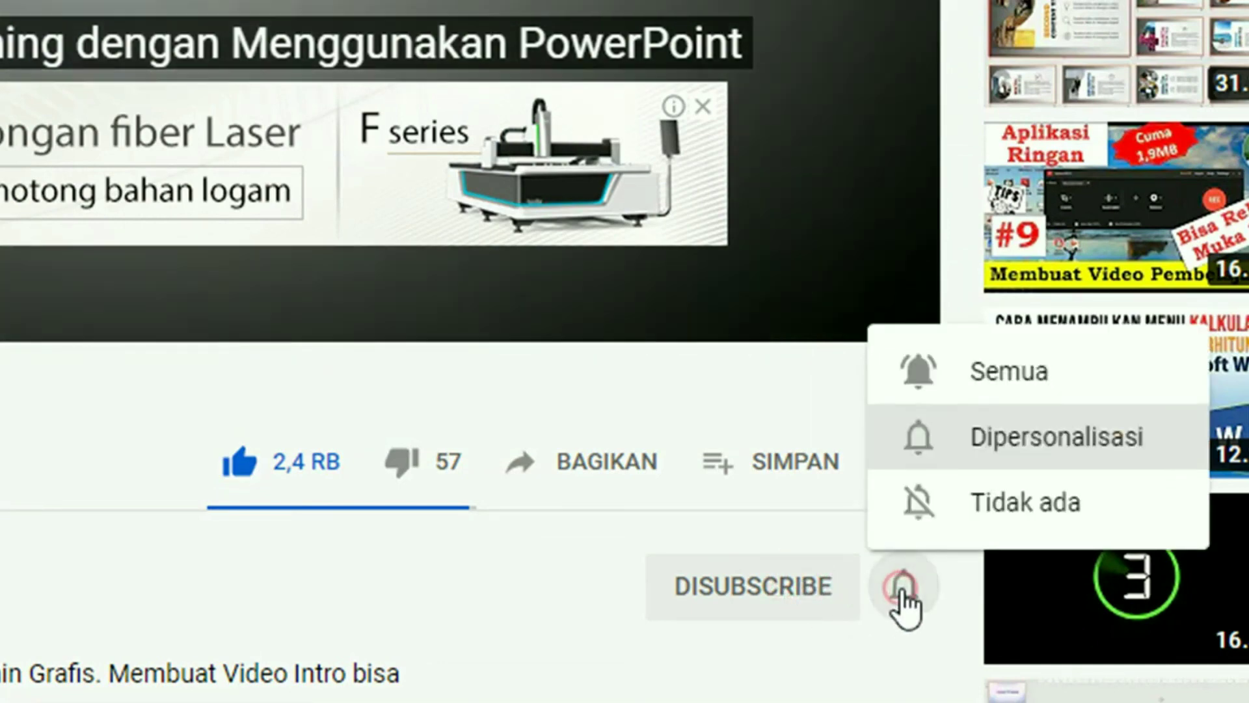
pyautogui.click(1004, 384)
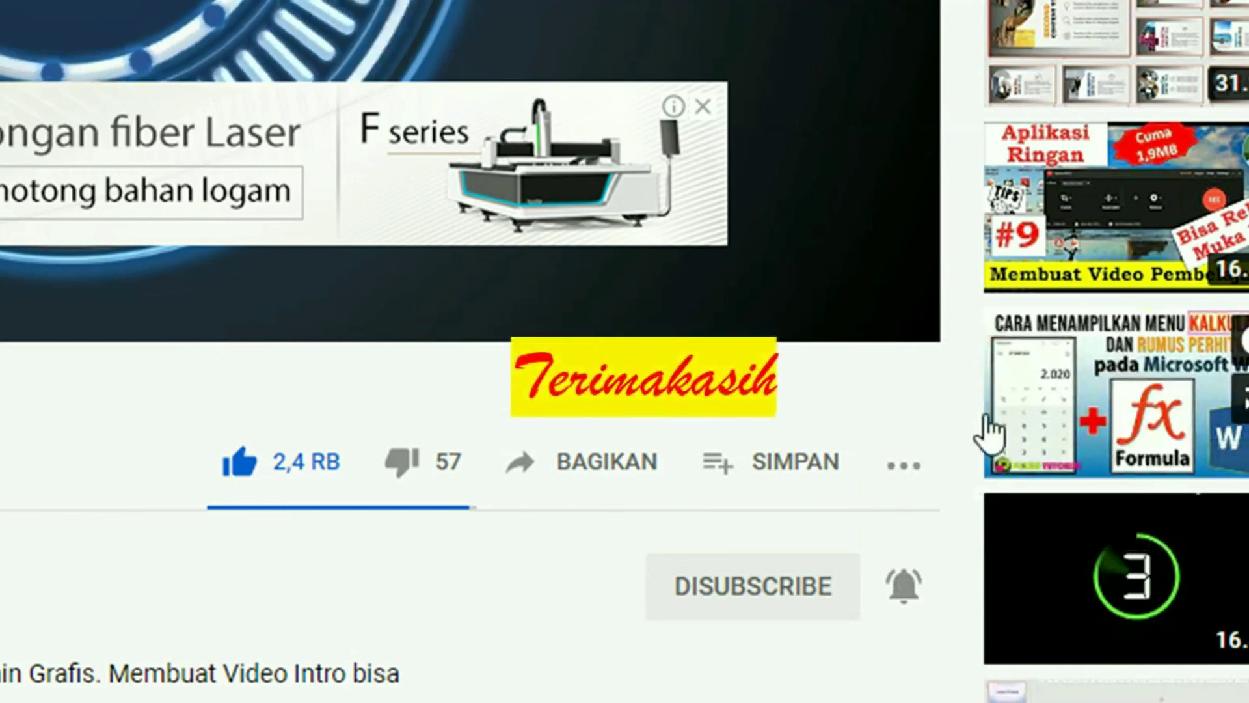